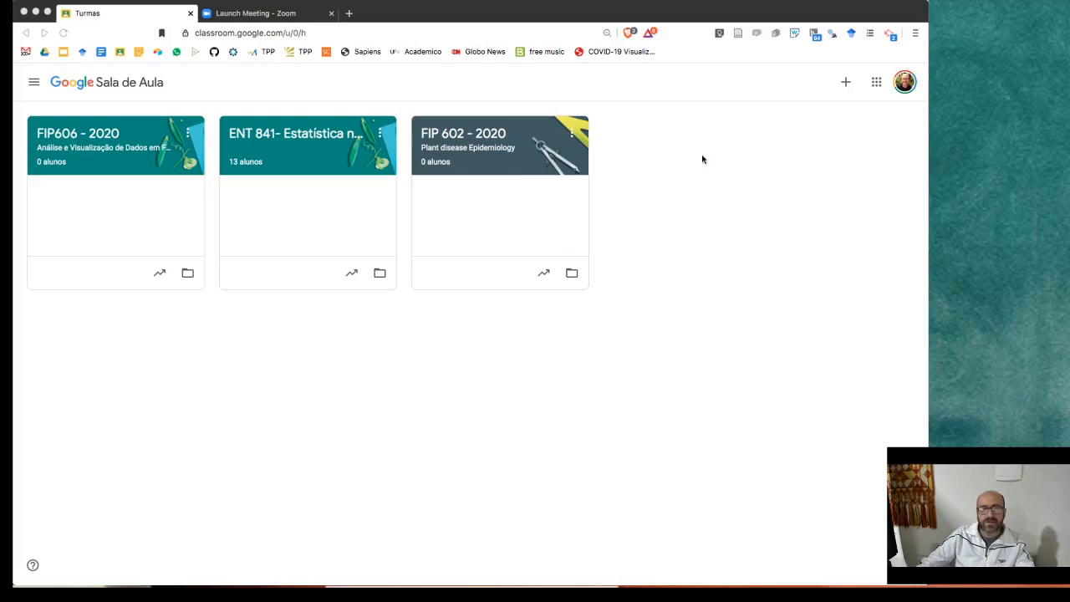
# - Open the Google account panel from the profile avatar at top right
pyautogui.click(904, 82)
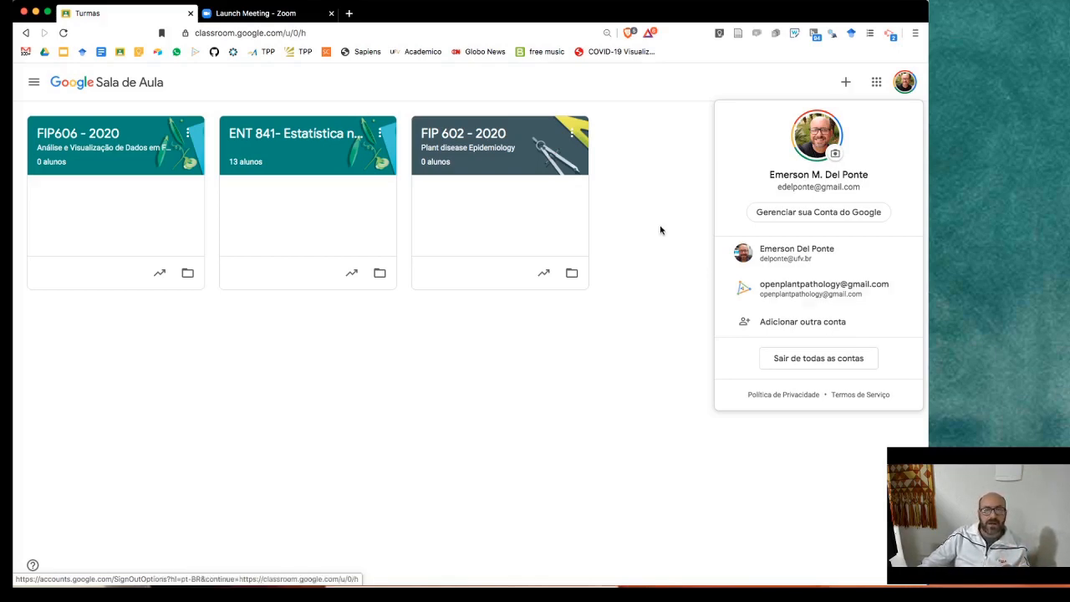
# - Dismiss the account panel to reveal the FIP606, ENT 841 and FIP 602 class cards
pyautogui.click(658, 149)
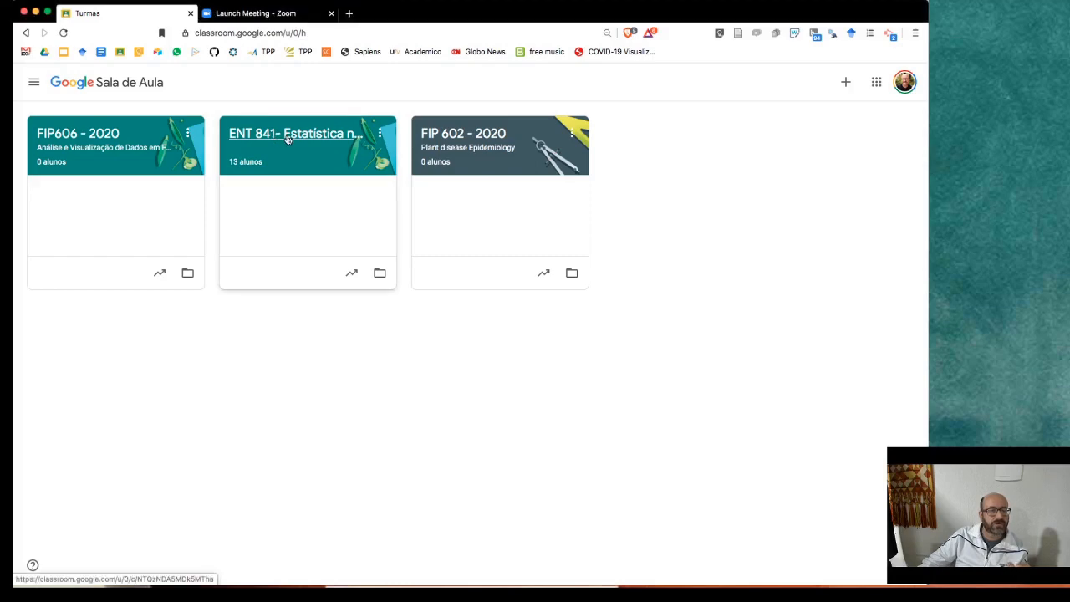
# - Open the ENT 841 class stream and scroll down through its posts
pyautogui.click(289, 138)
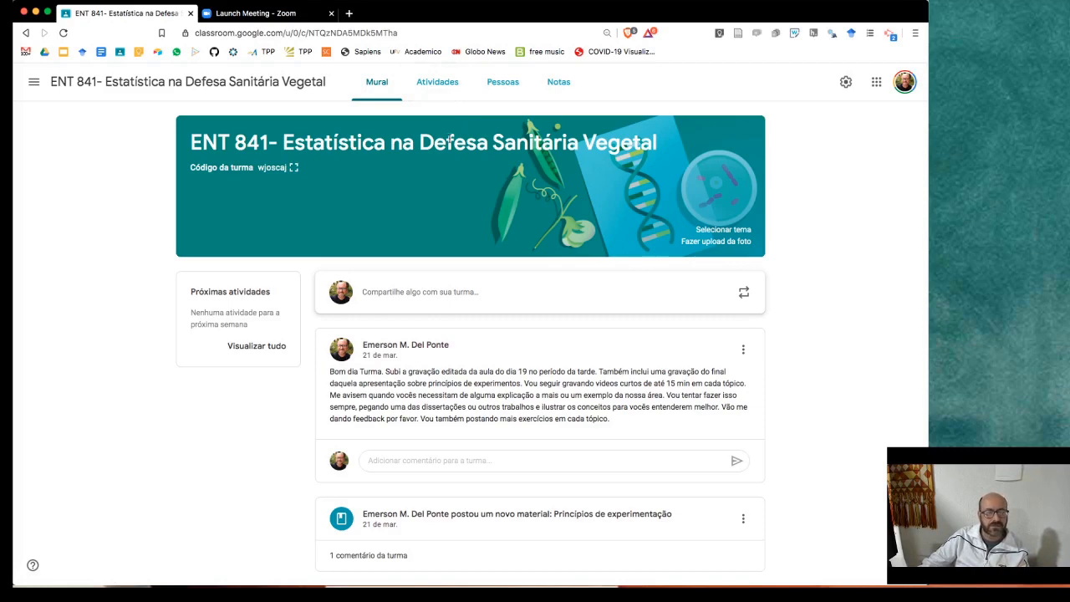
pyautogui.scroll(-1, 463, 165)
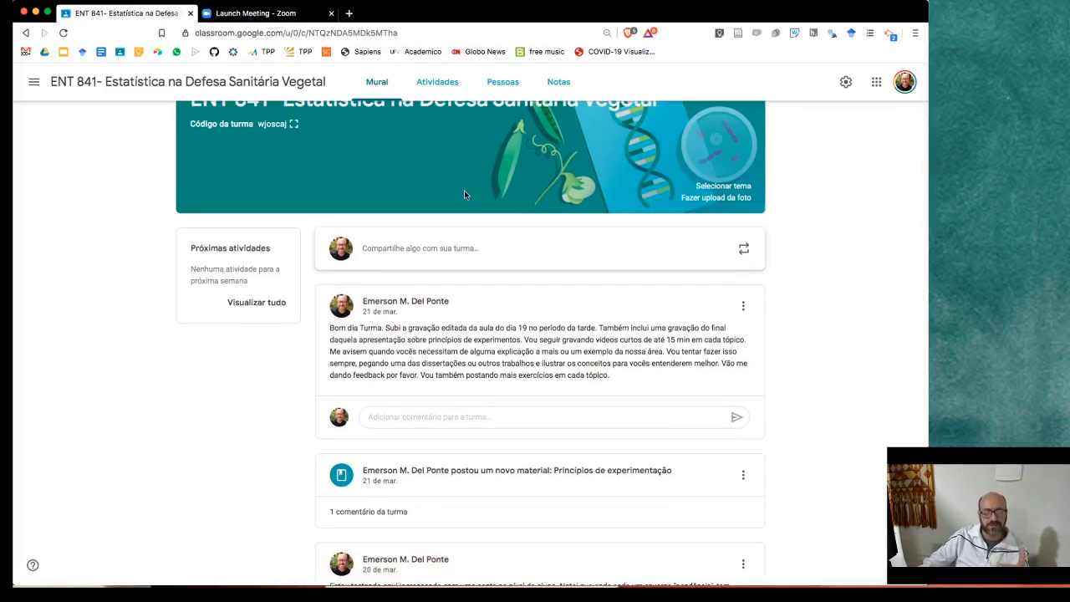
# - Save an all-students announcement reading 'Mensagem' as a draft after checking its recipients
pyautogui.click(428, 248)
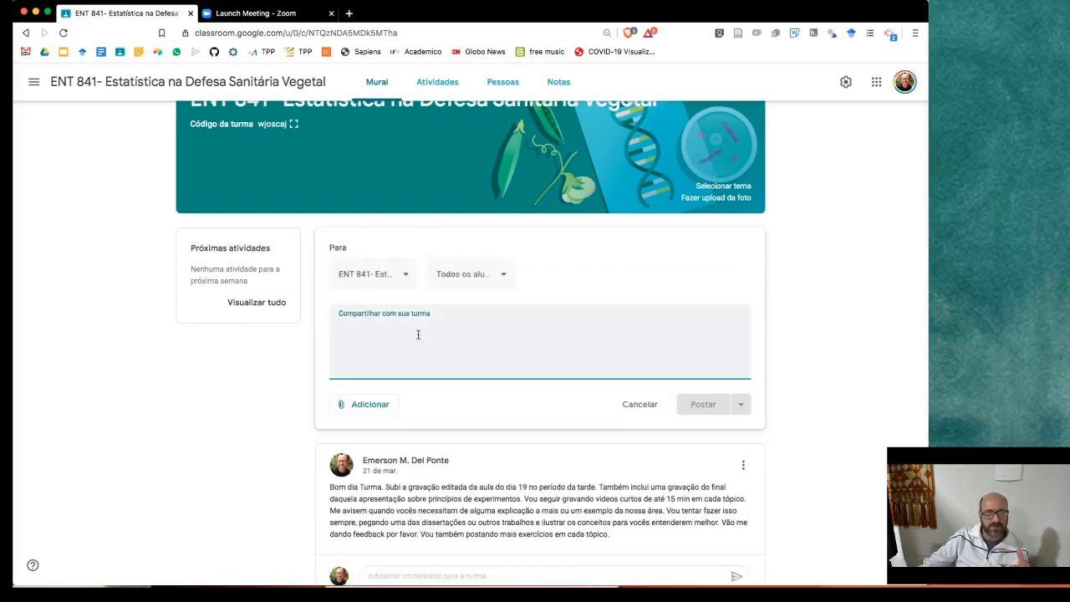
pyautogui.click(499, 276)
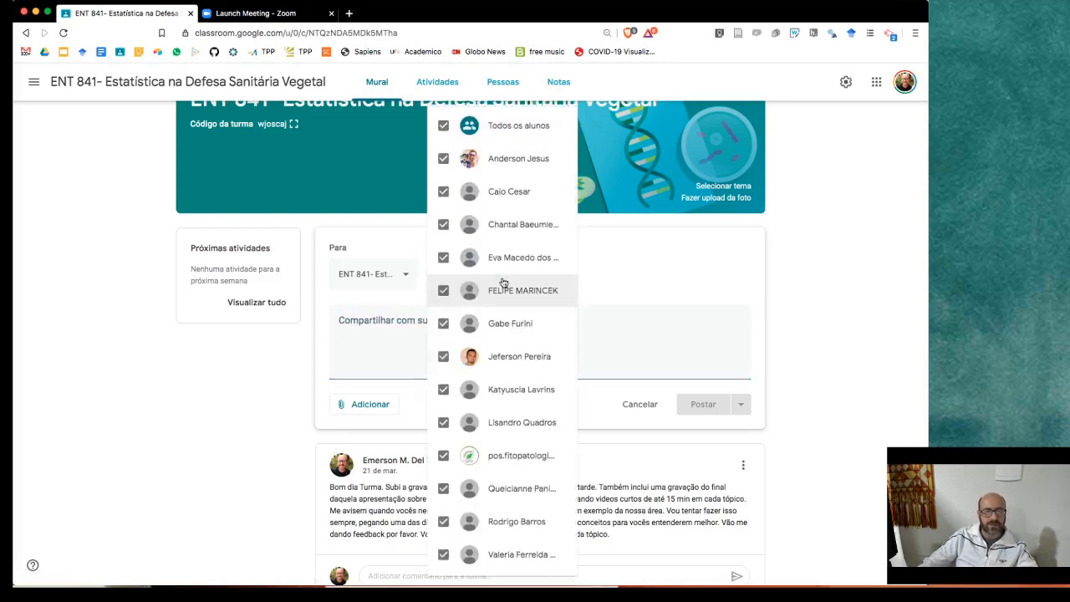
pyautogui.click(616, 324)
pyautogui.click(530, 324)
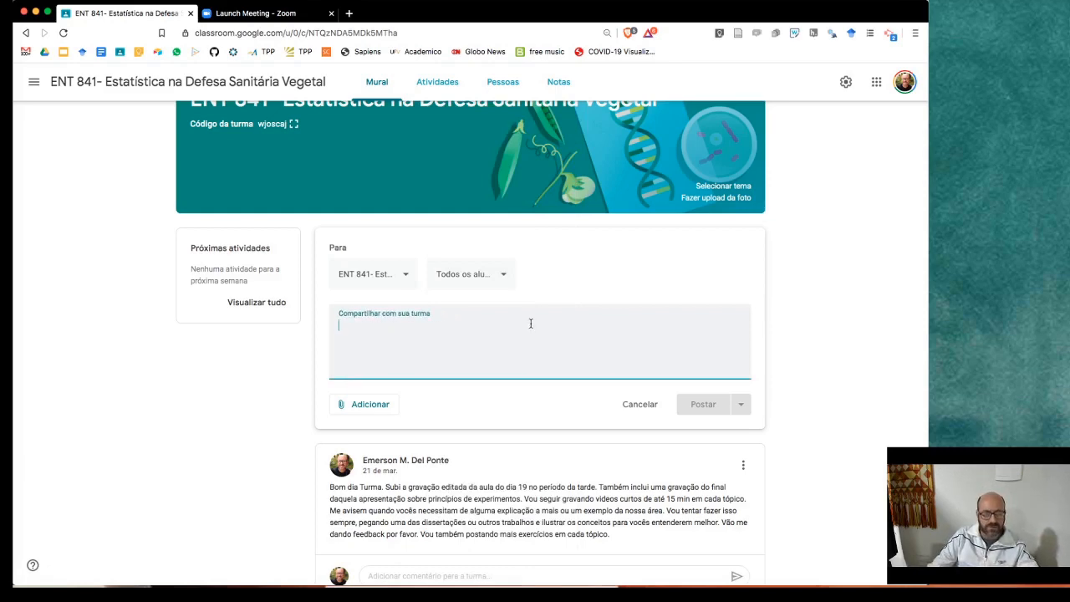
pyautogui.write('Mensagem')
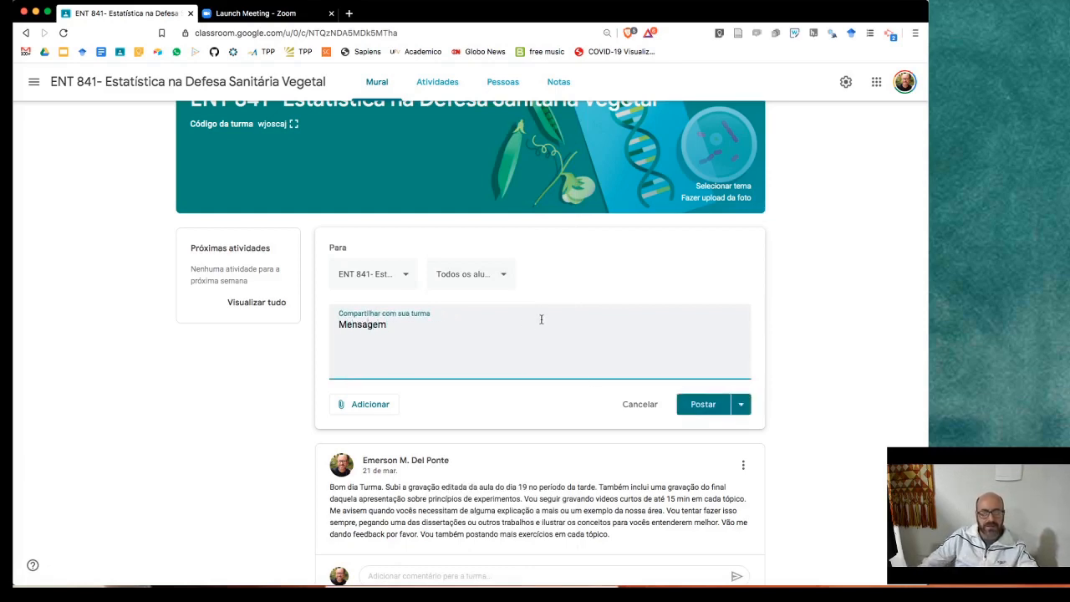
pyautogui.click(743, 406)
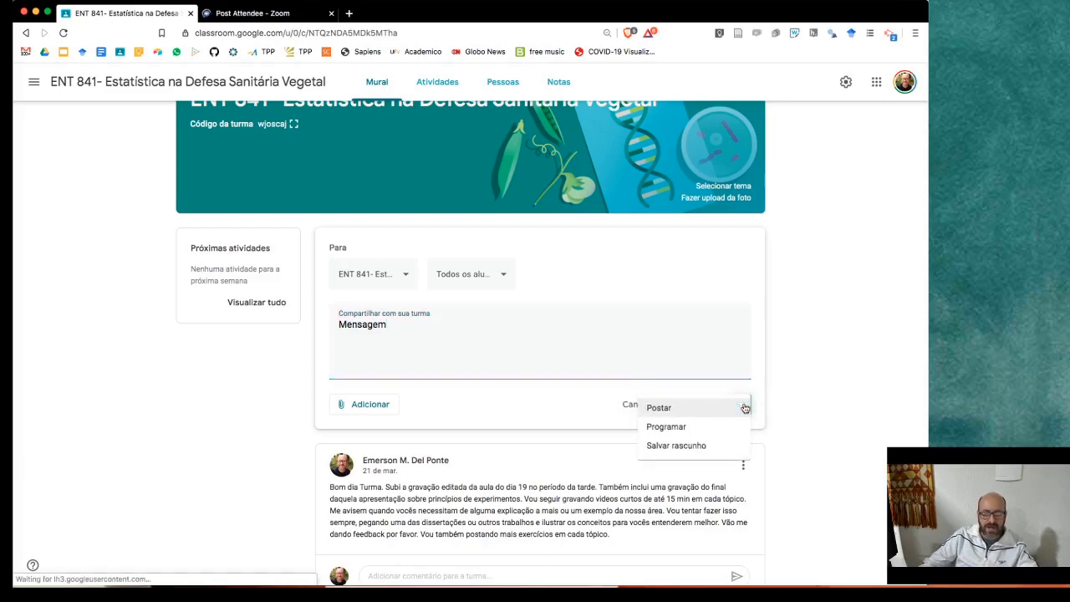
pyautogui.click(698, 447)
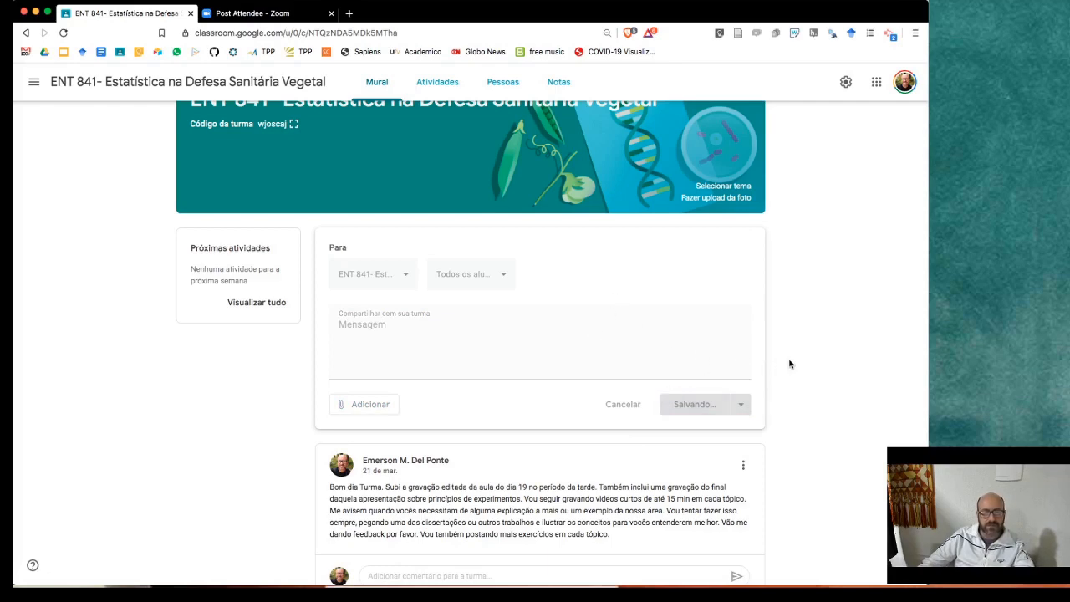
# - Scroll the ENT 841 stream down to the 'Caracterizando a pesquisa' activity and its comments
pyautogui.scroll(-2, 790, 364)
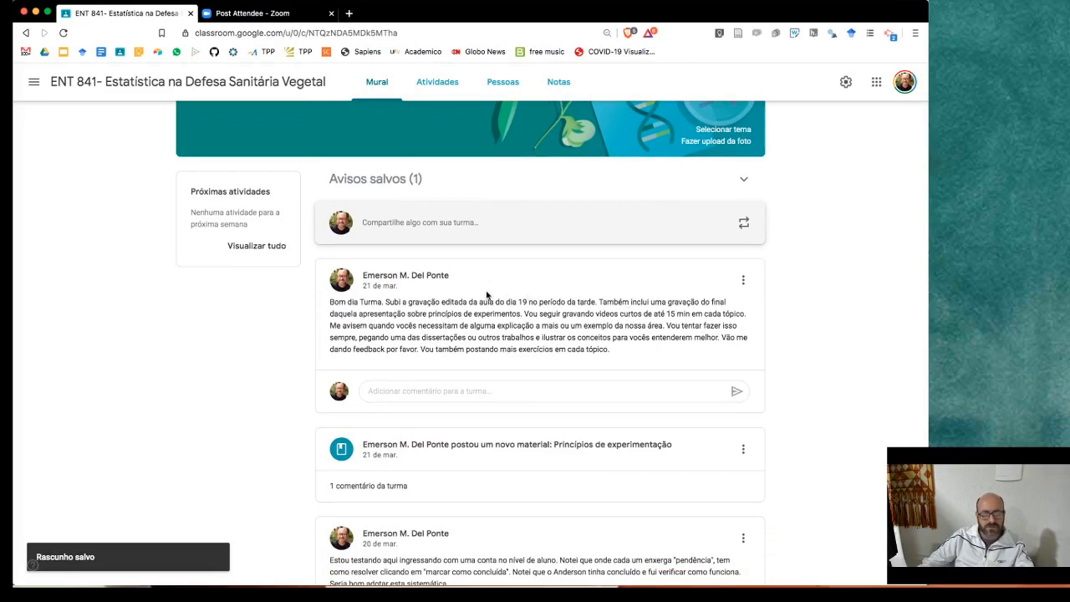
pyautogui.scroll(-5, 451, 276)
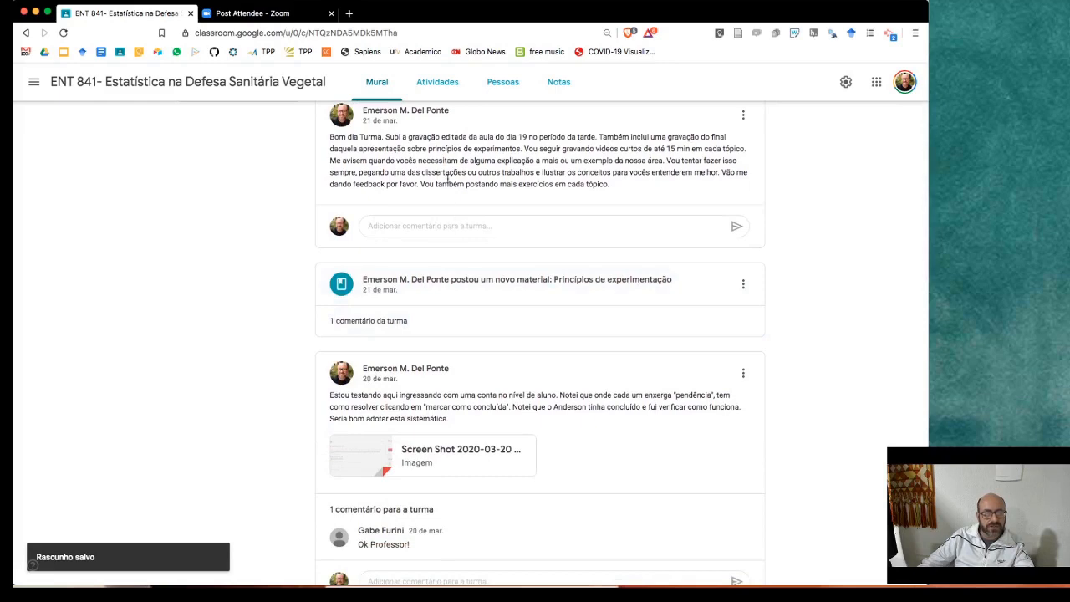
pyautogui.scroll(1, 447, 182)
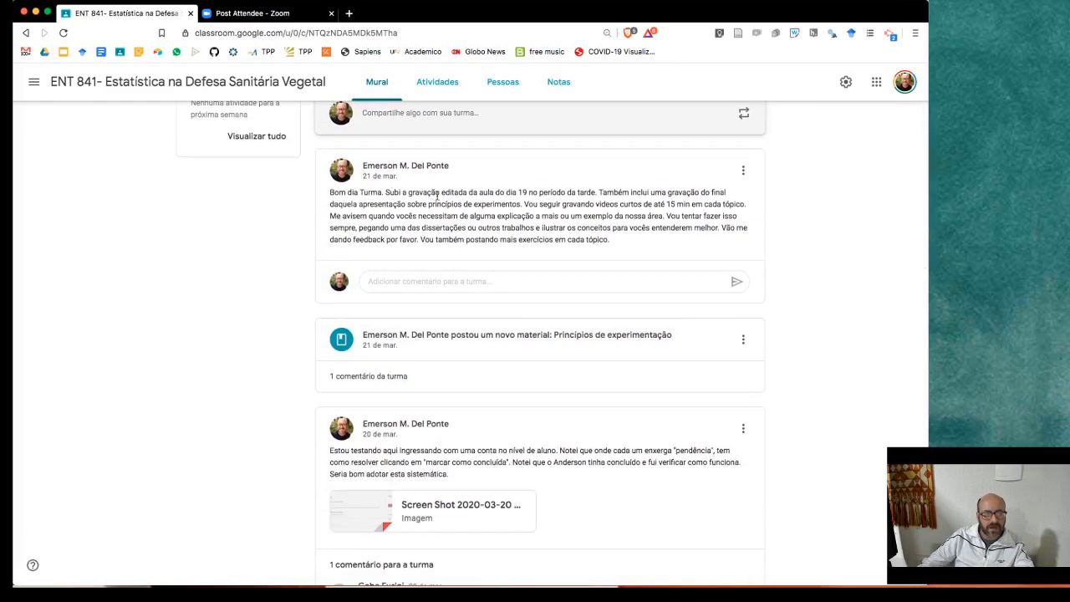
pyautogui.scroll(-3, 436, 197)
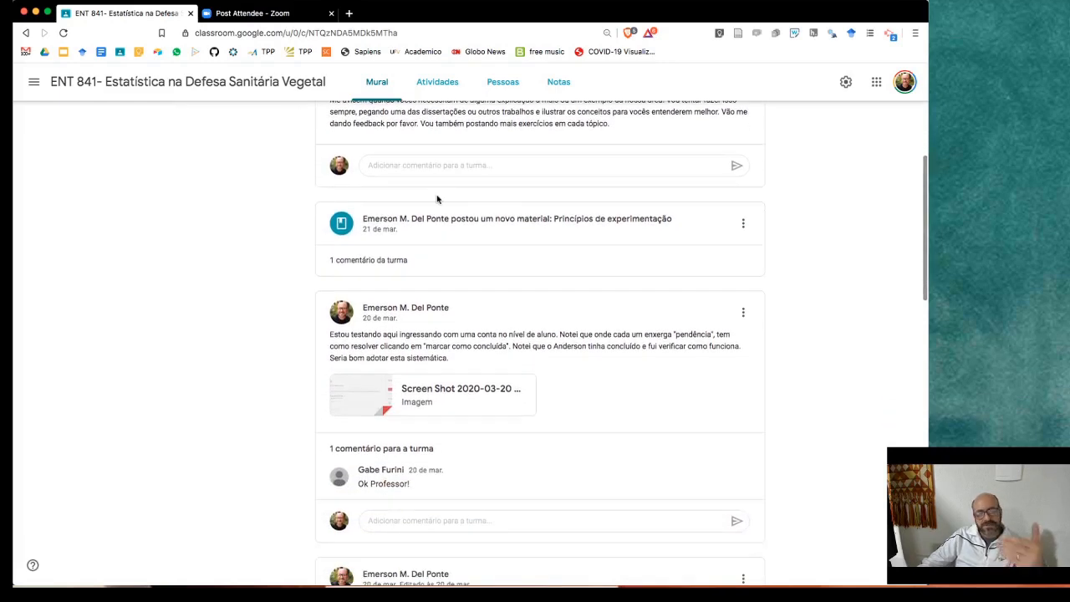
pyautogui.scroll(-3, 436, 201)
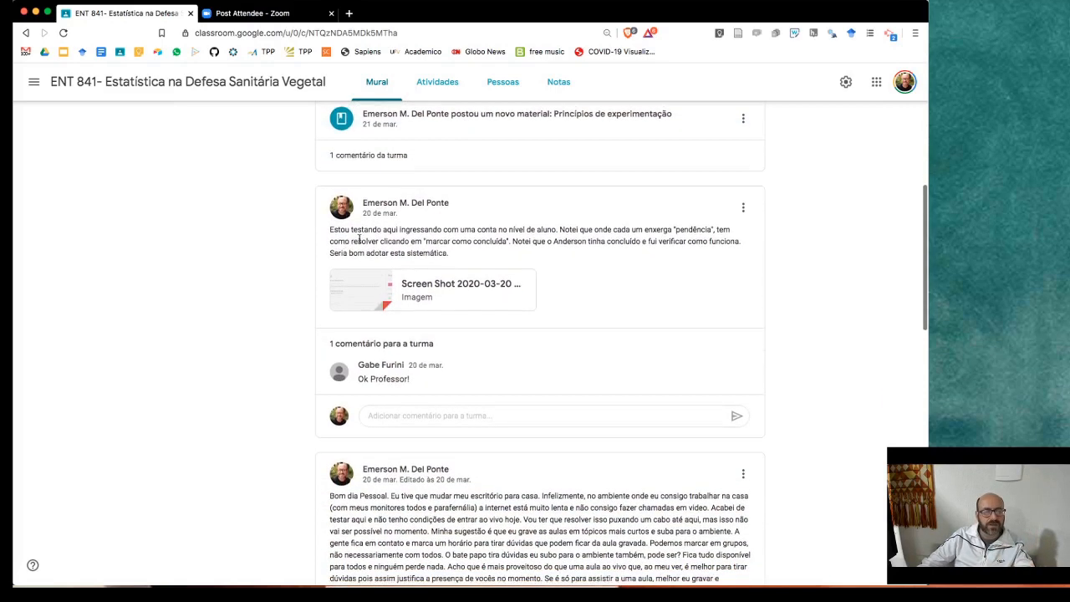
pyautogui.scroll(-3, 360, 240)
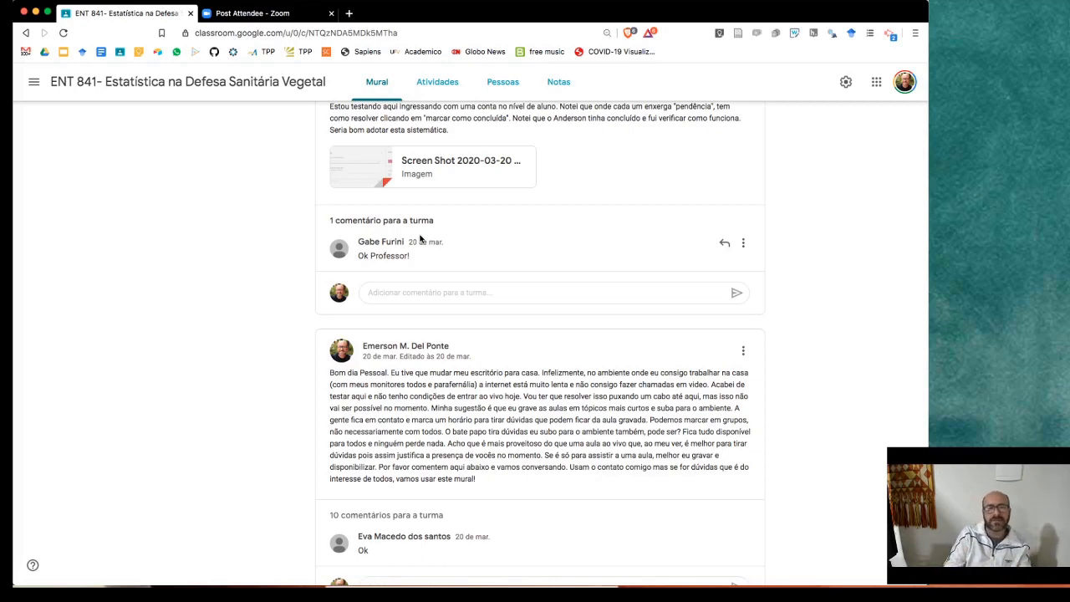
pyautogui.scroll(-1, 421, 239)
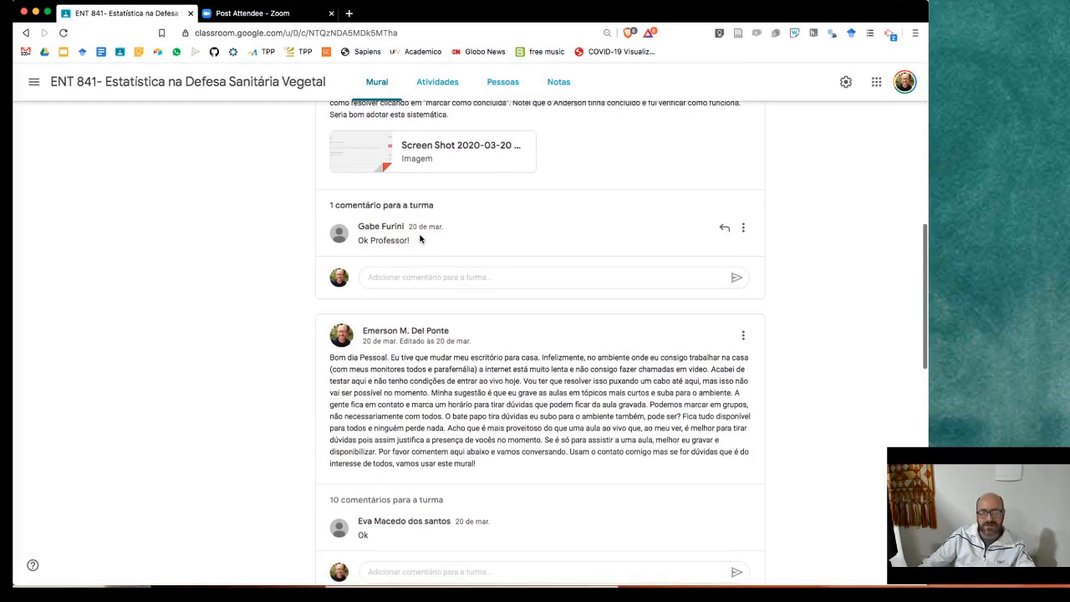
pyautogui.scroll(-1, 283, 217)
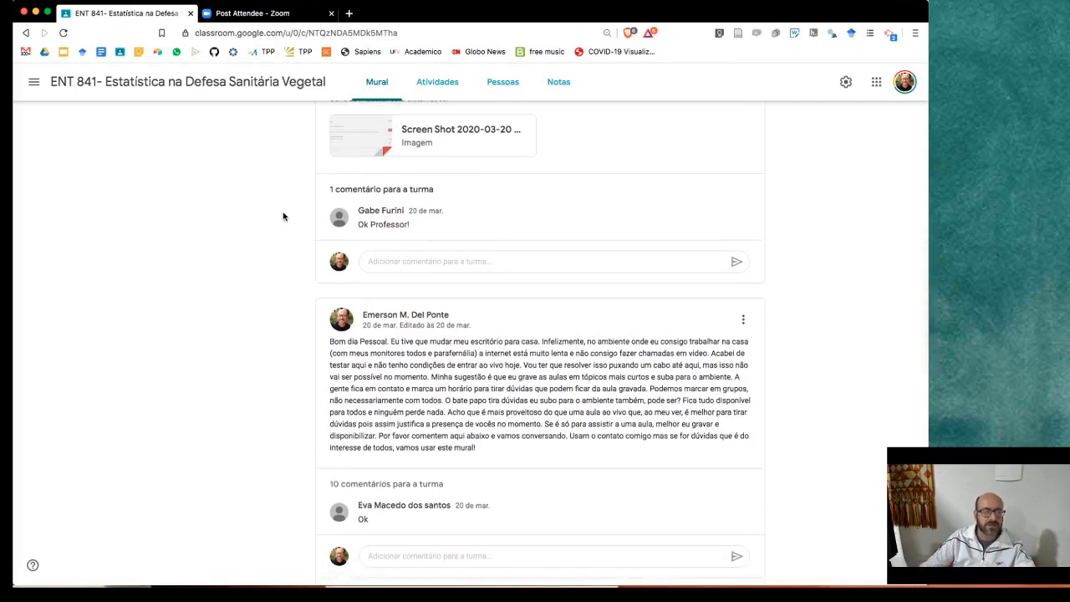
pyautogui.scroll(-5, 282, 217)
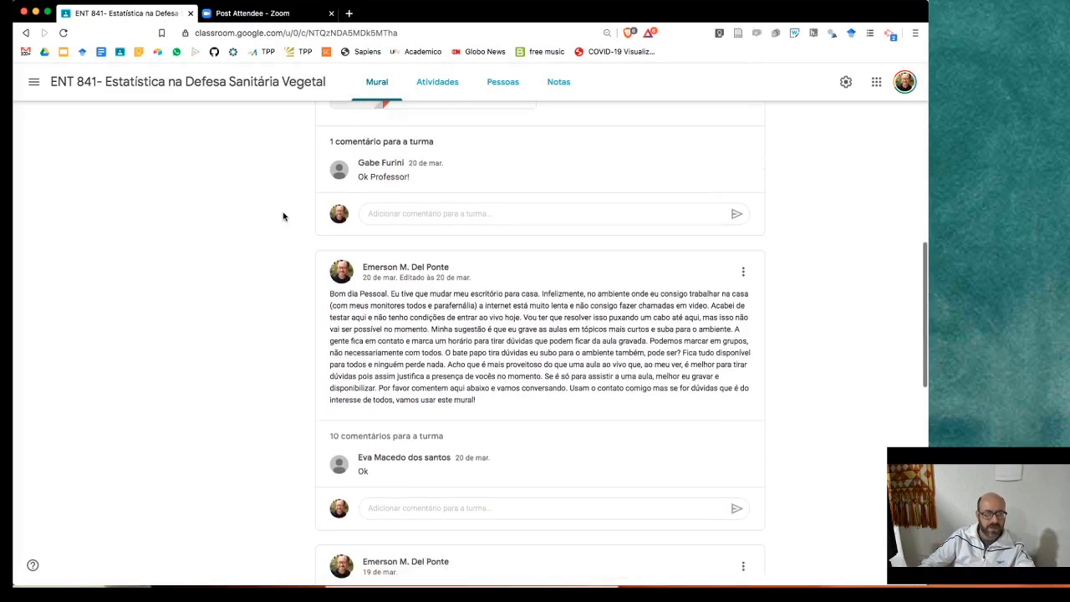
pyautogui.scroll(-7, 299, 223)
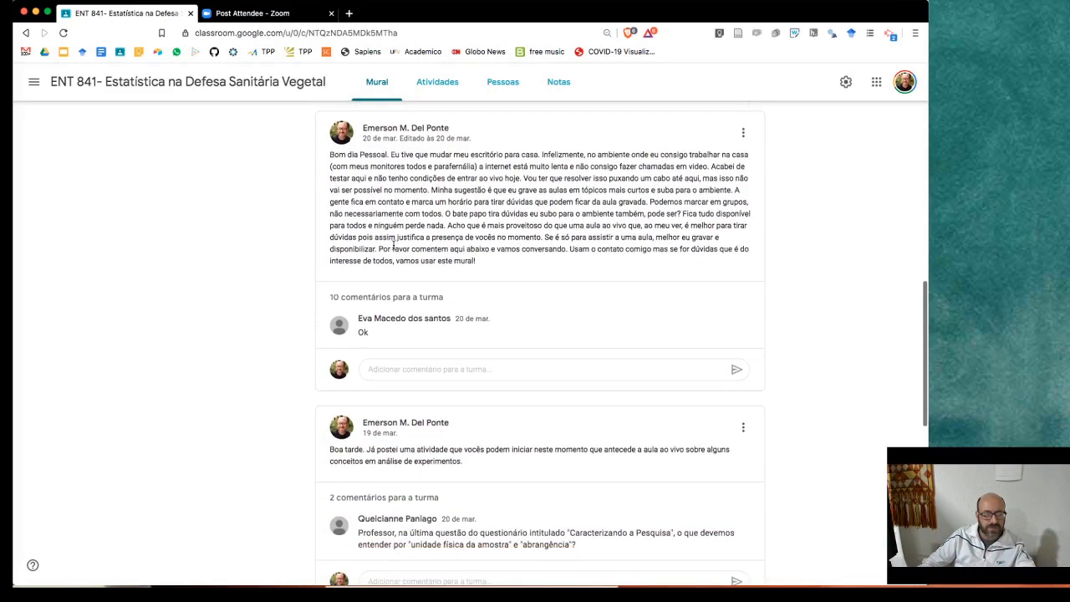
pyautogui.scroll(-1, 401, 256)
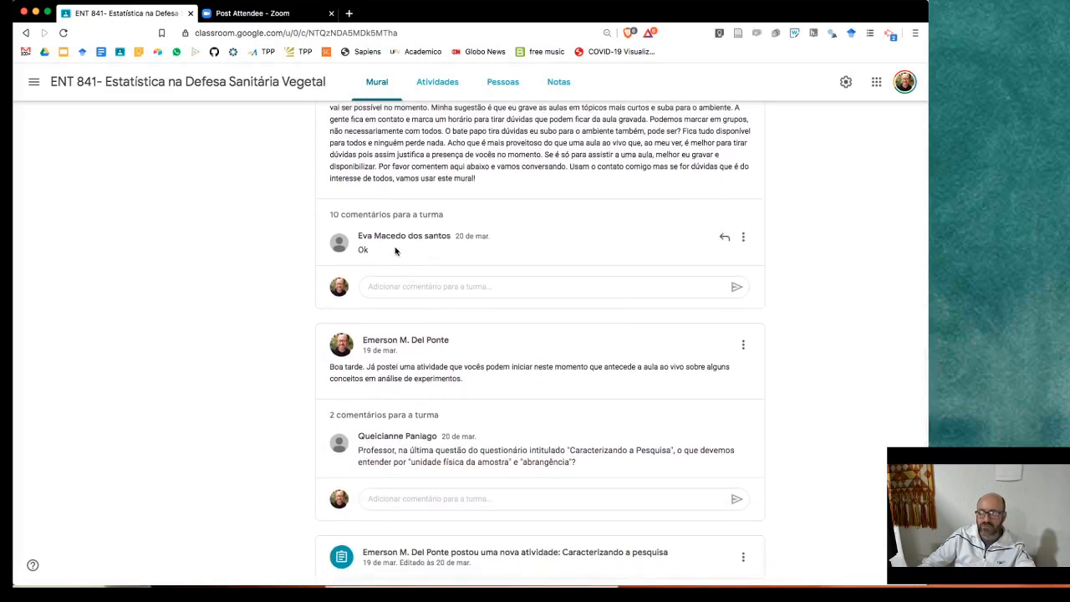
pyautogui.scroll(-12, 392, 251)
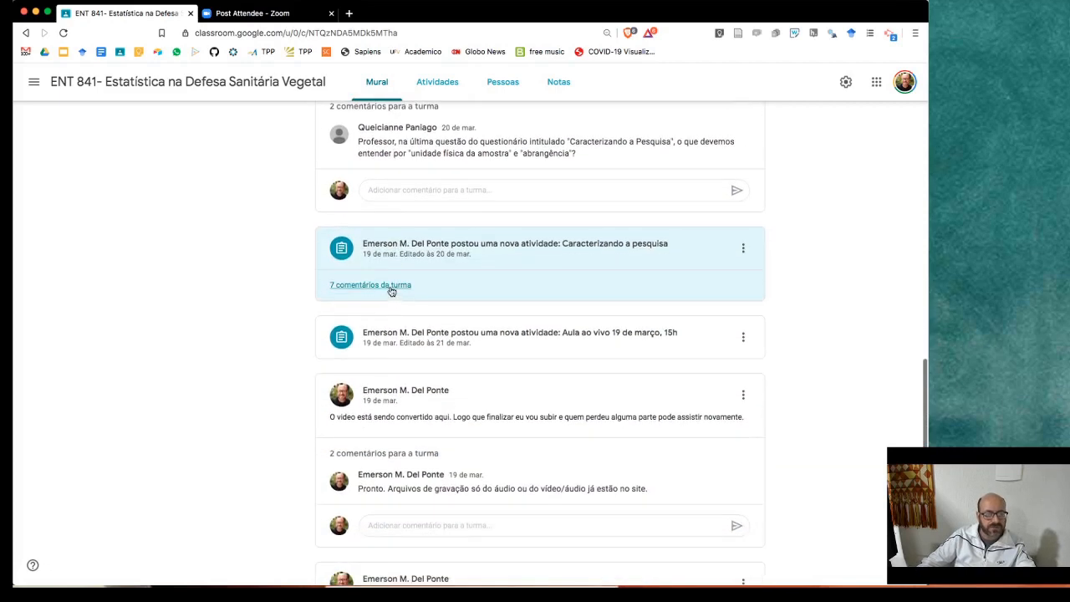
pyautogui.click(393, 290)
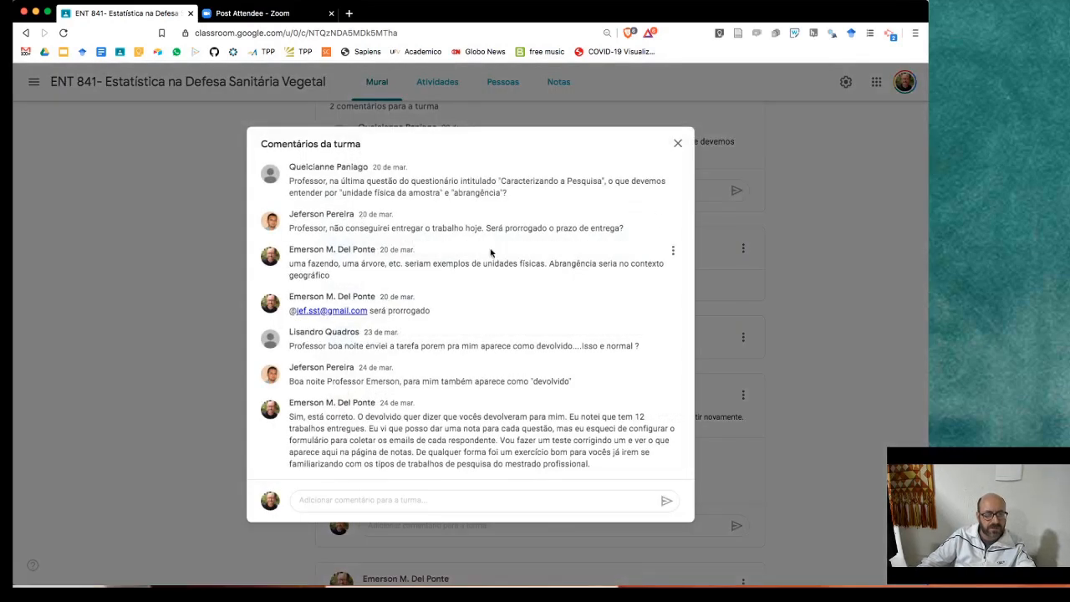
pyautogui.click(677, 142)
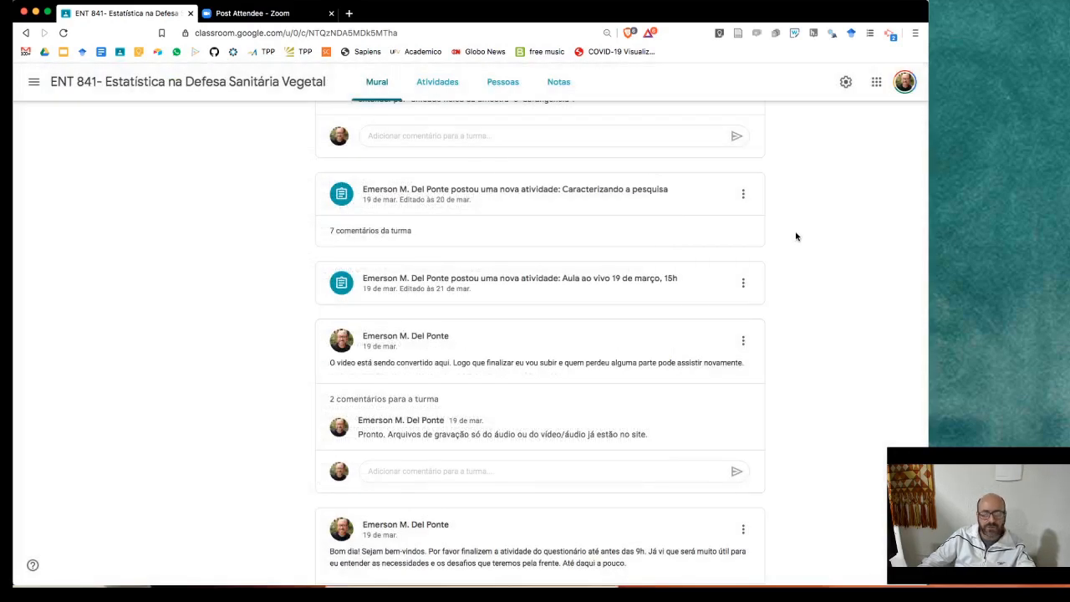
pyautogui.scroll(1, 795, 237)
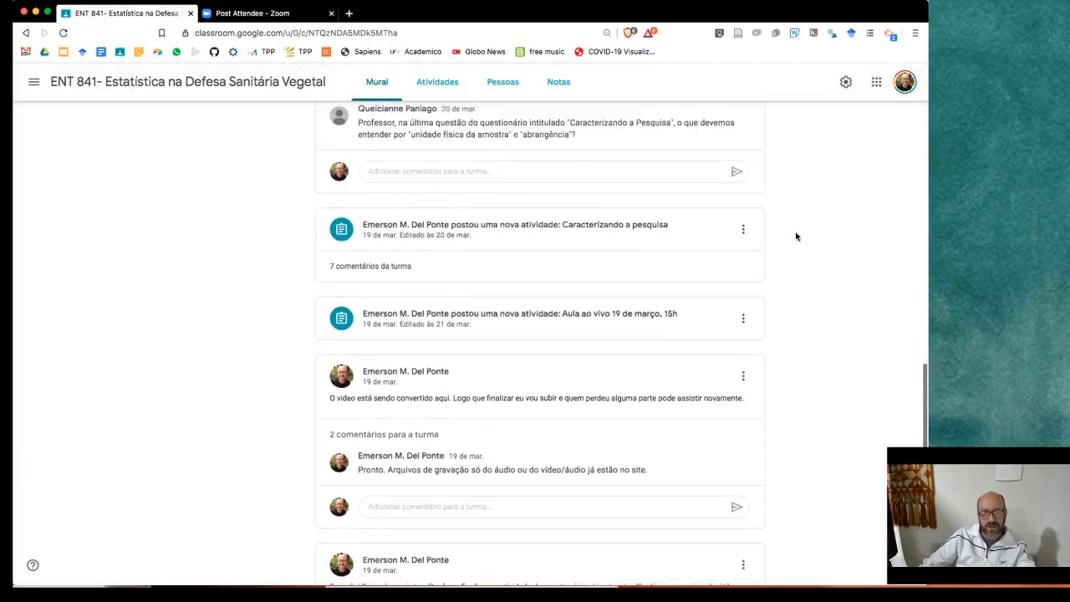
pyautogui.scroll(1, 796, 237)
pyautogui.scroll(15, 796, 237)
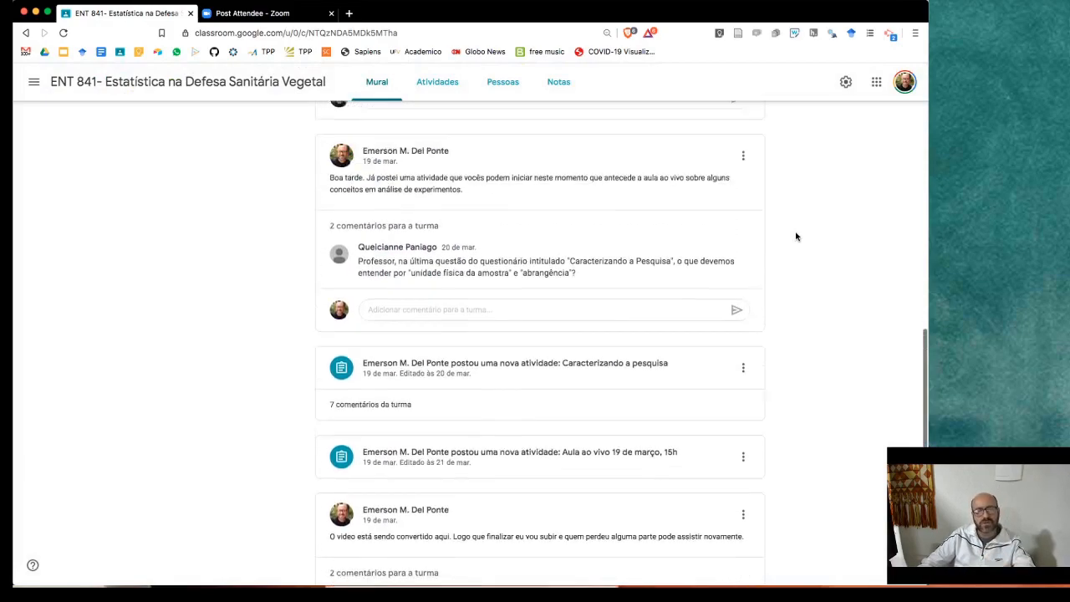
pyautogui.scroll(10, 795, 236)
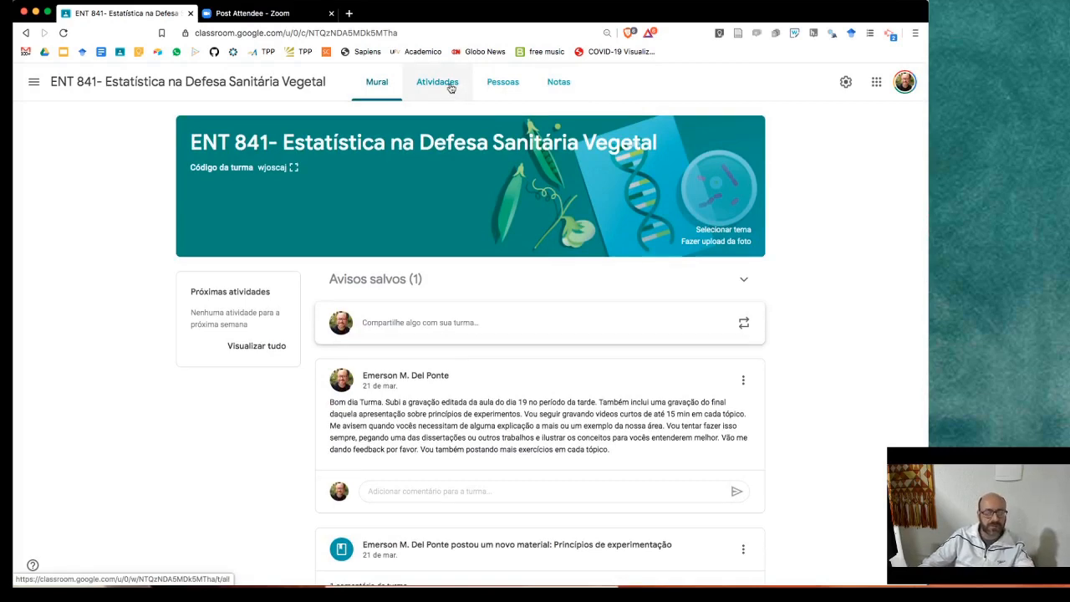
pyautogui.scroll(-2, 493, 280)
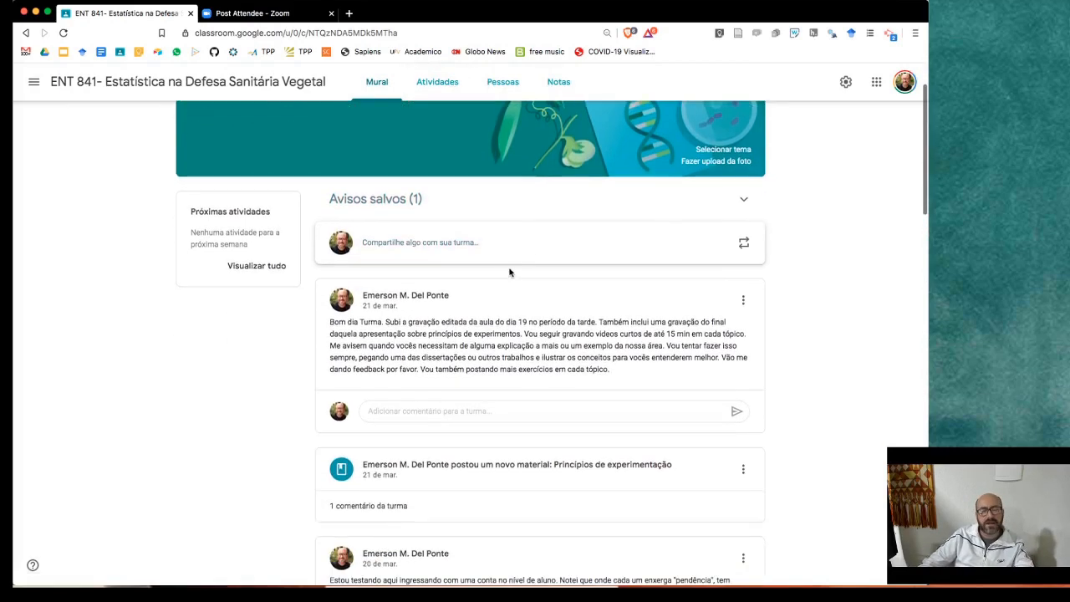
pyautogui.scroll(-2, 510, 273)
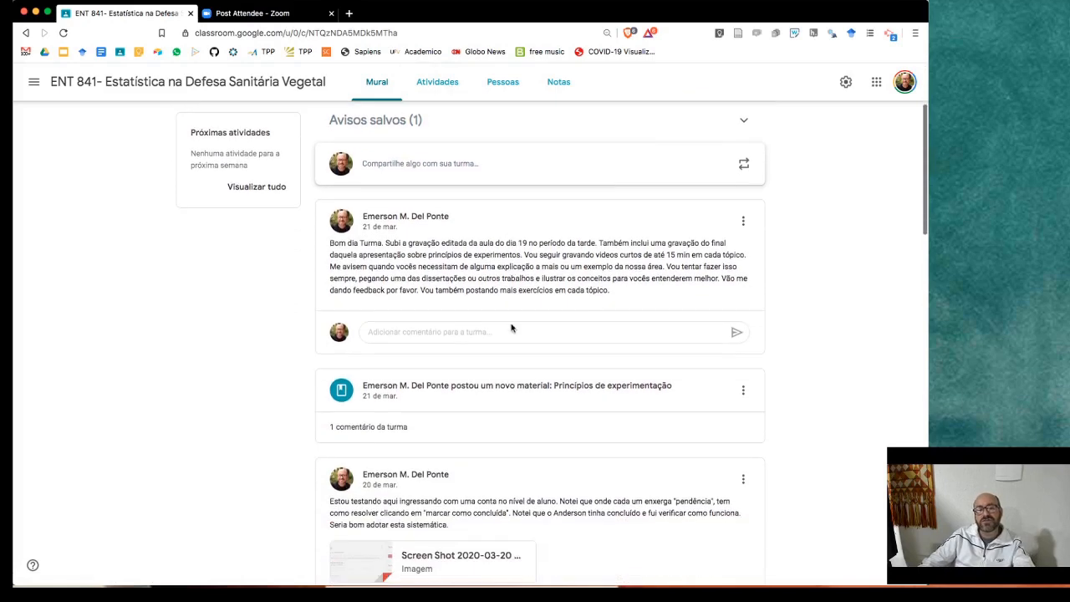
pyautogui.scroll(-1, 509, 366)
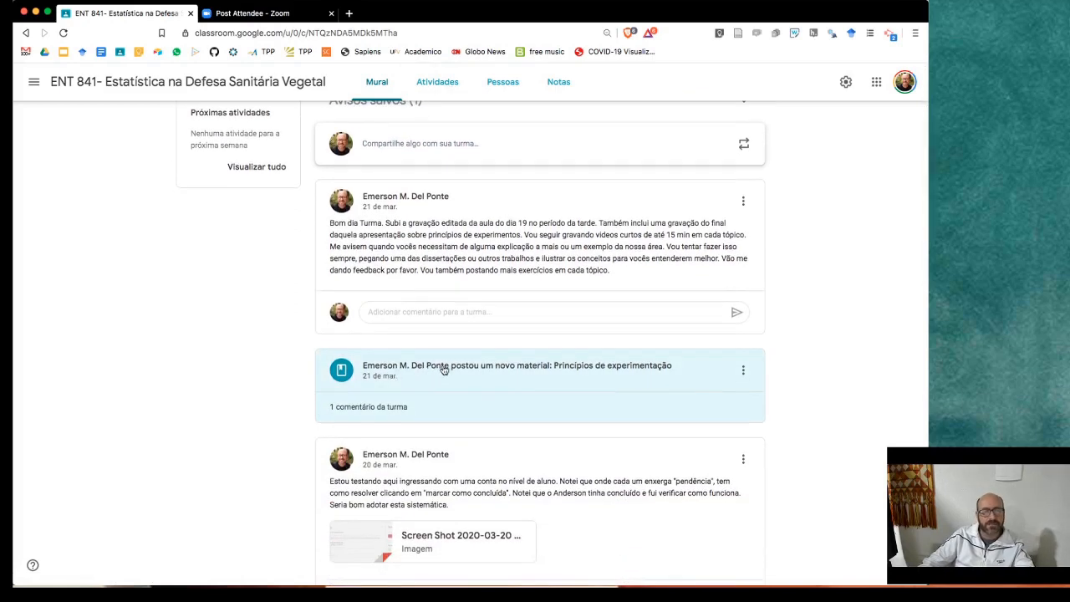
pyautogui.scroll(-1, 492, 369)
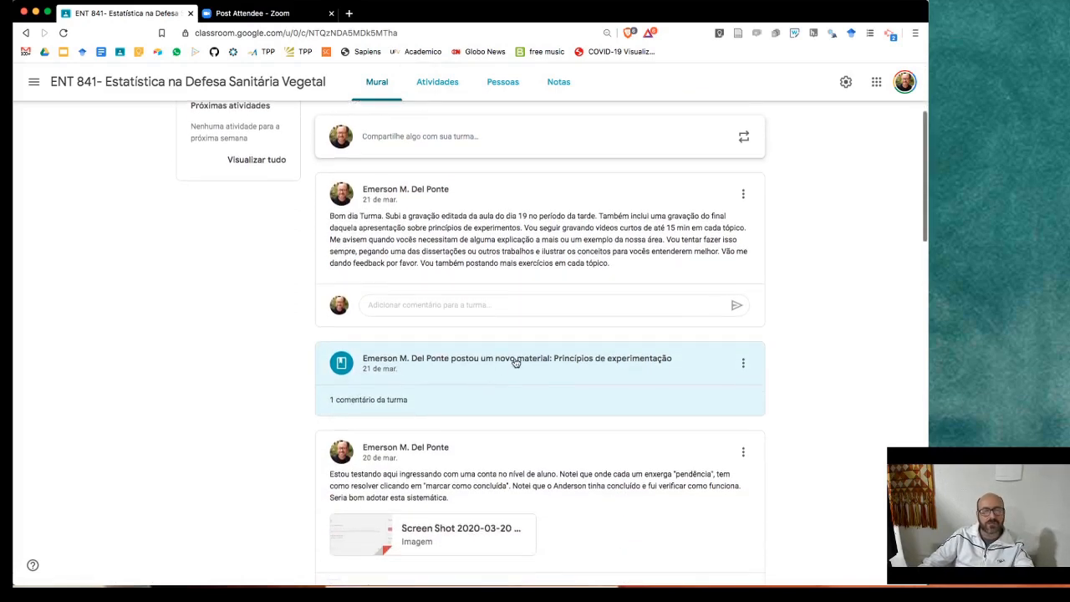
pyautogui.scroll(-1, 439, 373)
pyautogui.click(440, 372)
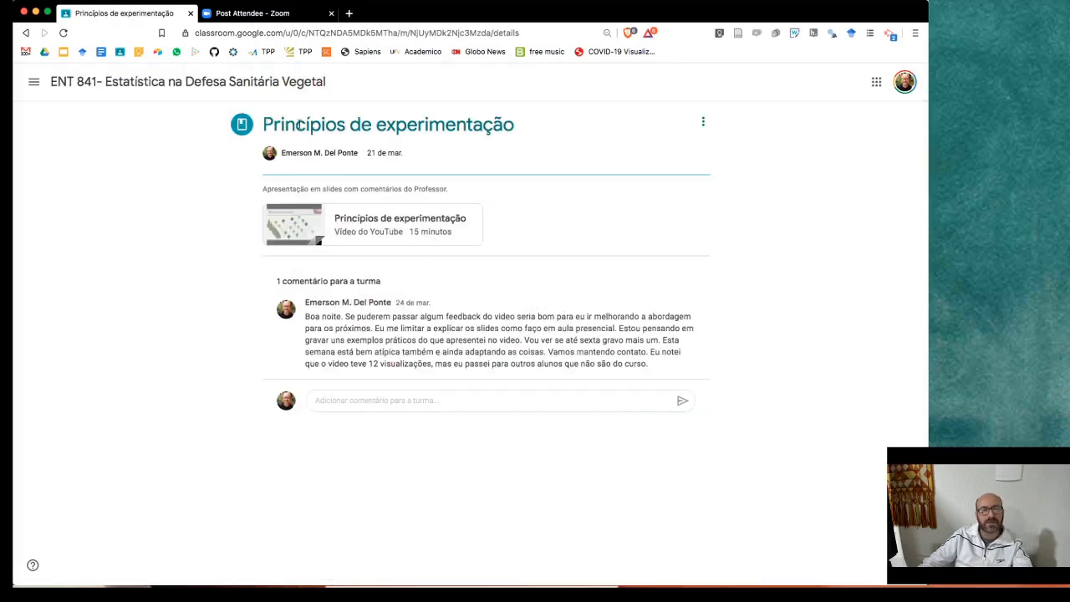
pyautogui.click(65, 83)
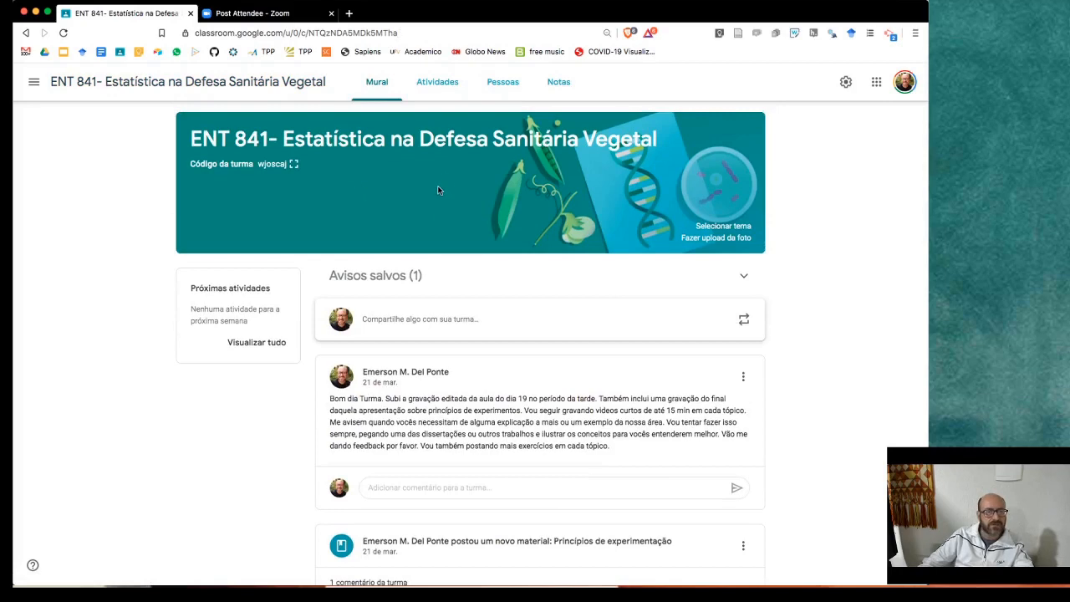
pyautogui.scroll(-1, 439, 192)
pyautogui.scroll(1, 439, 191)
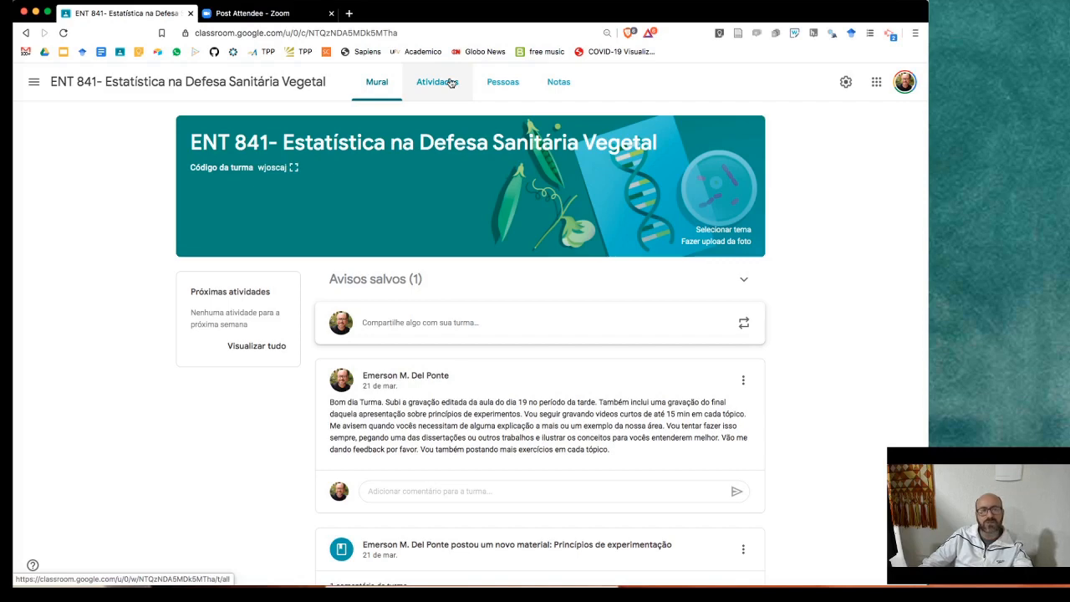
# - Open the 'Apresentações em slides' material from Atividades and bring up its edit options
pyautogui.click(451, 82)
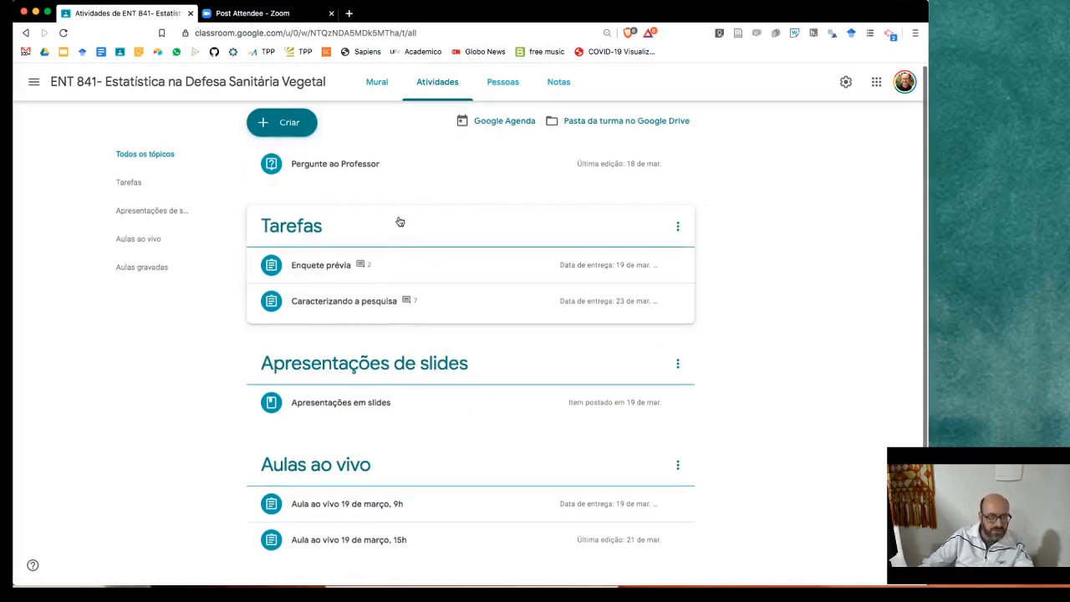
pyautogui.scroll(-1, 400, 219)
pyautogui.scroll(1, 399, 219)
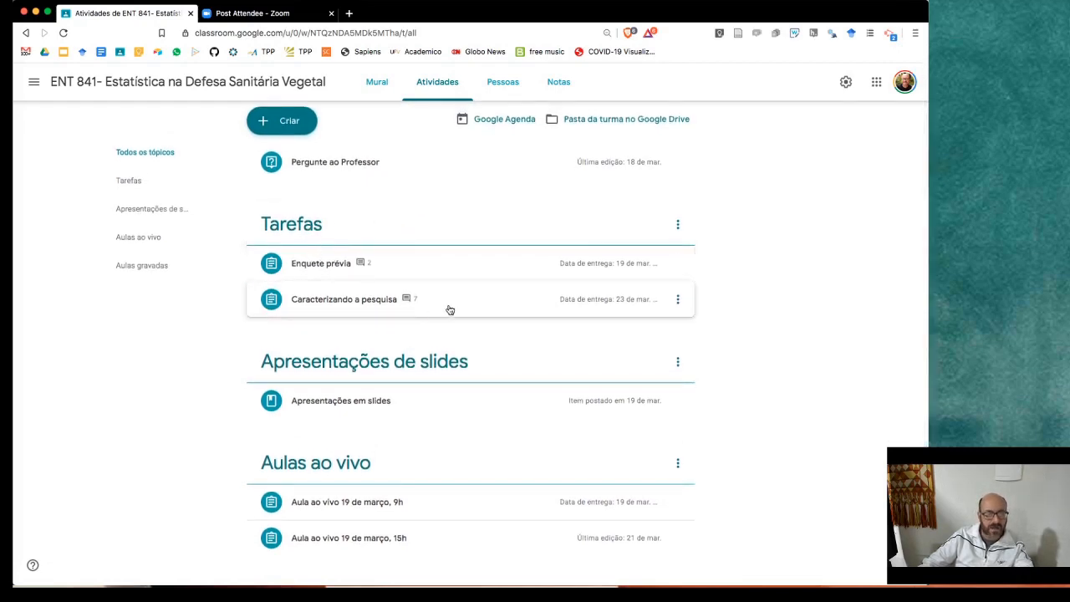
pyautogui.scroll(-2, 425, 276)
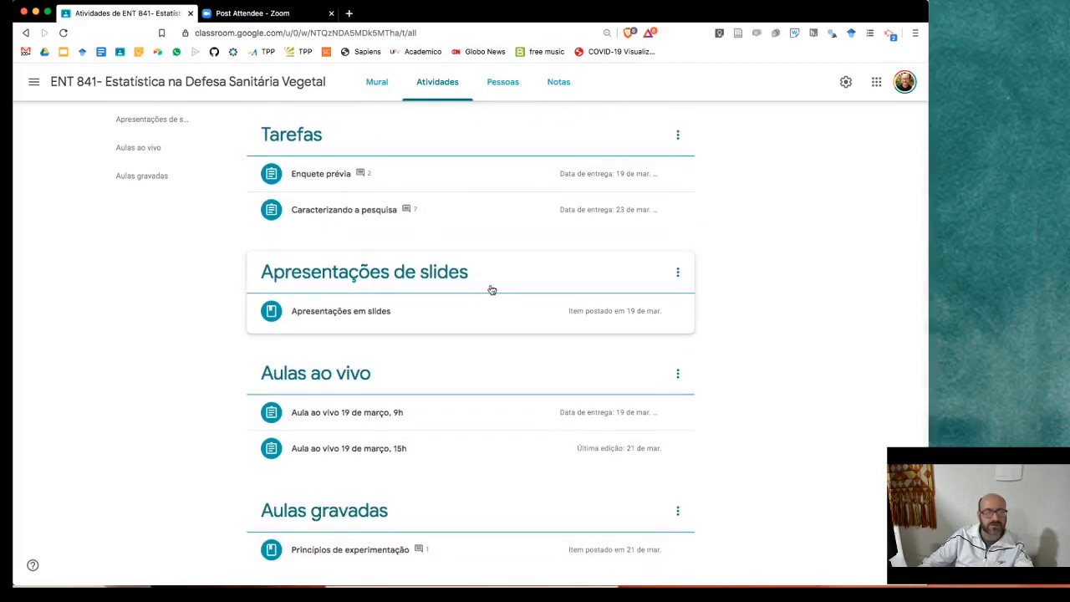
pyautogui.scroll(-1, 490, 287)
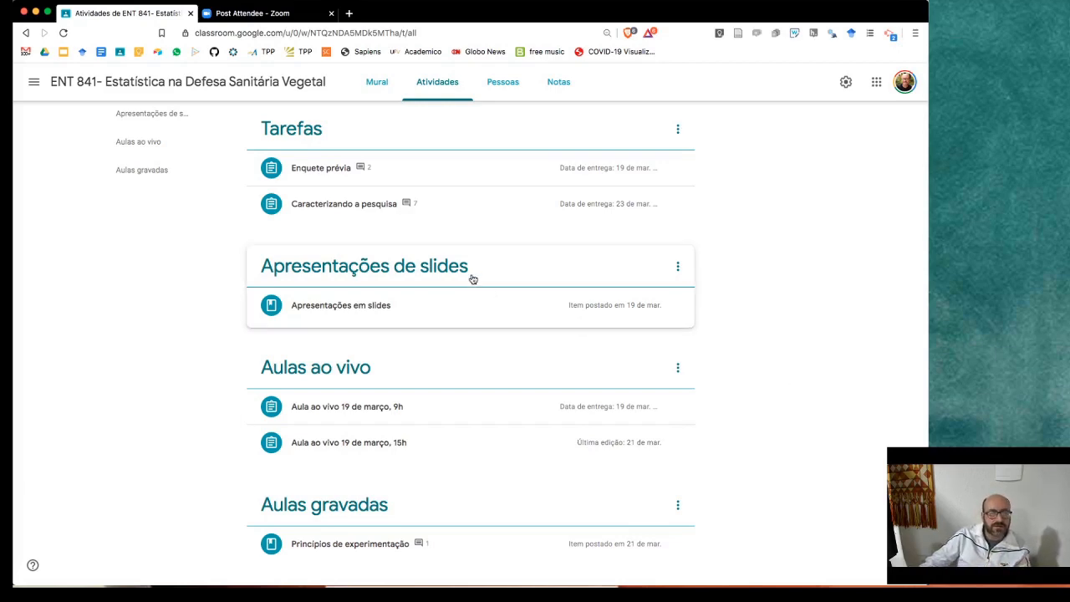
pyautogui.click(435, 312)
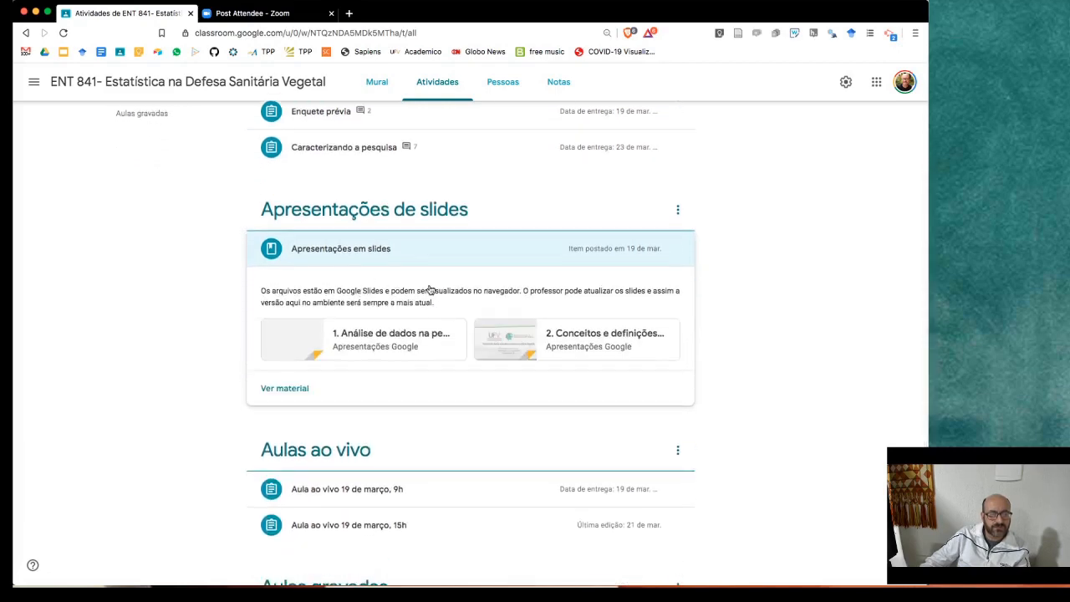
pyautogui.scroll(-1, 430, 290)
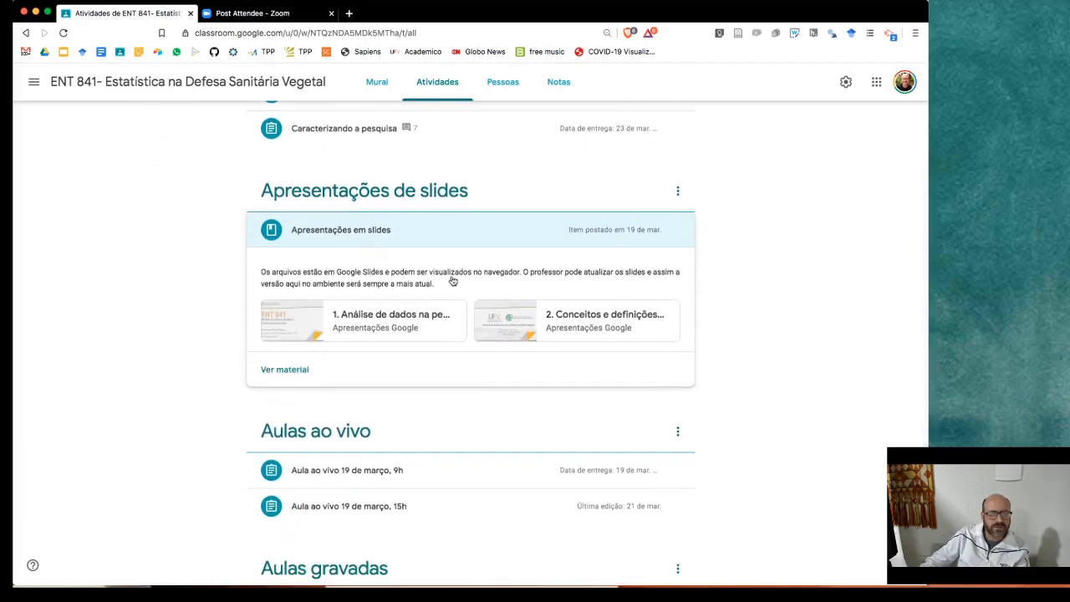
pyautogui.scroll(-1, 451, 280)
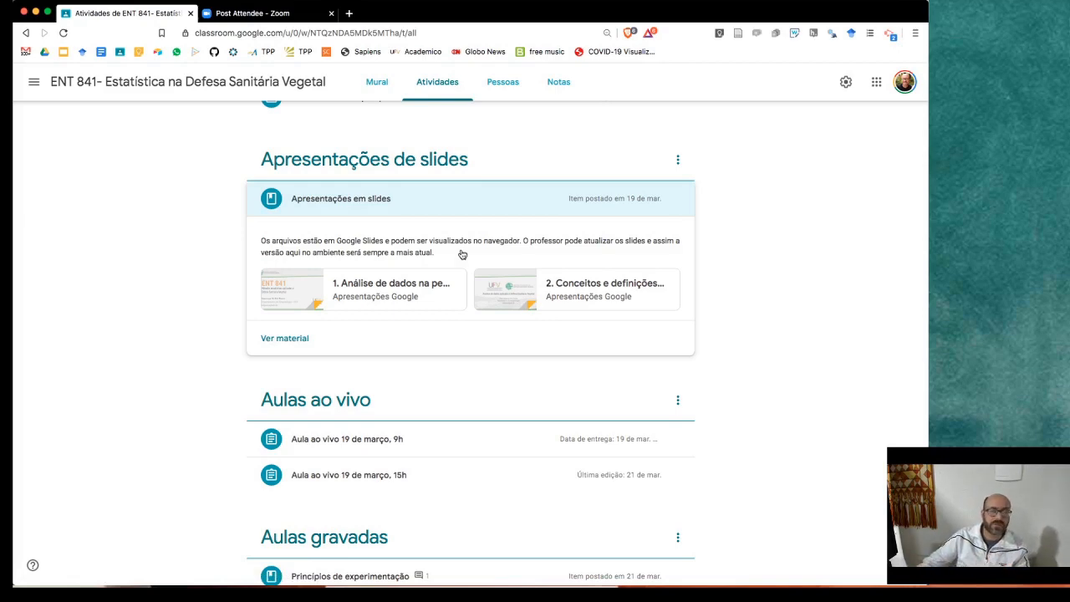
pyautogui.click(289, 337)
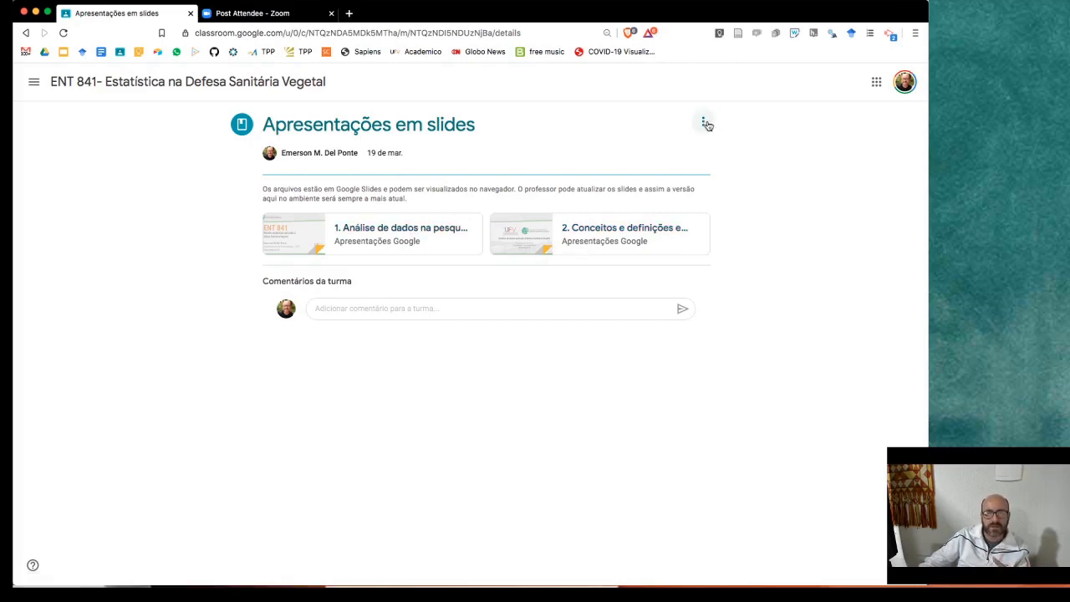
pyautogui.click(705, 124)
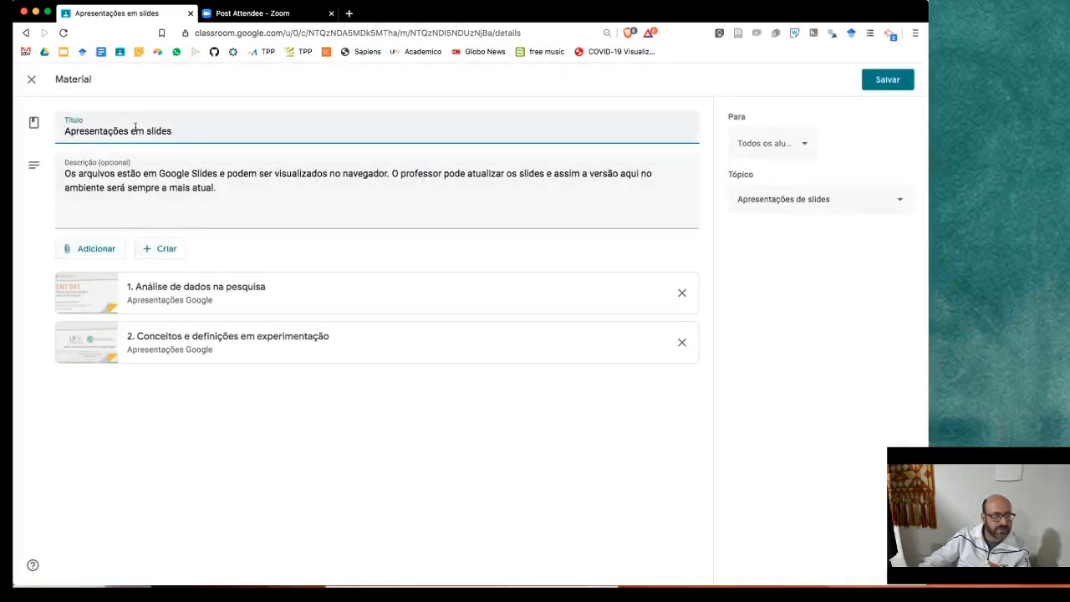
pyautogui.click(201, 190)
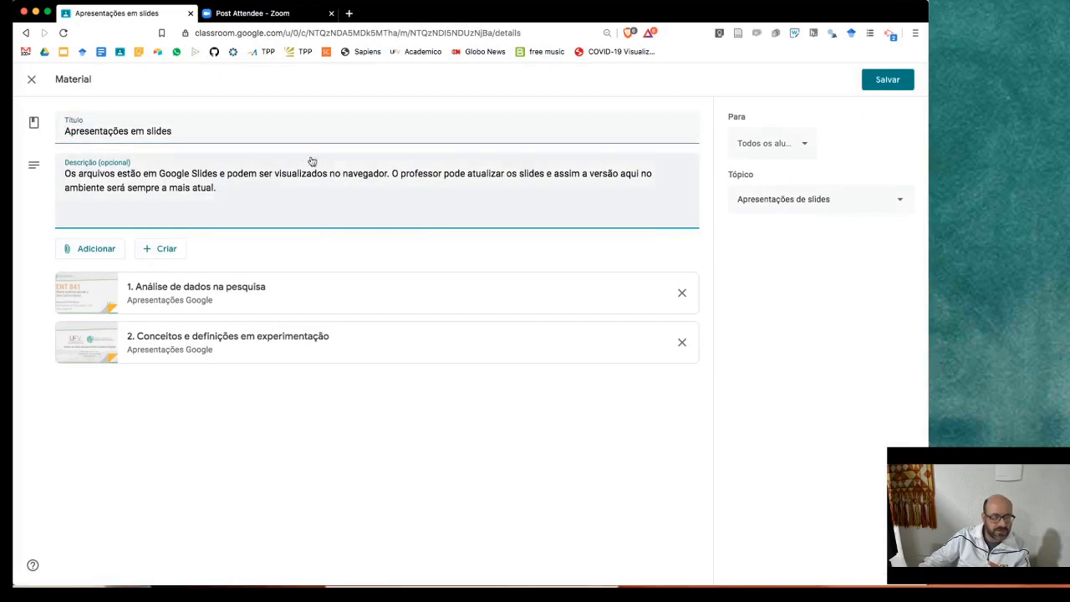
pyautogui.click(86, 251)
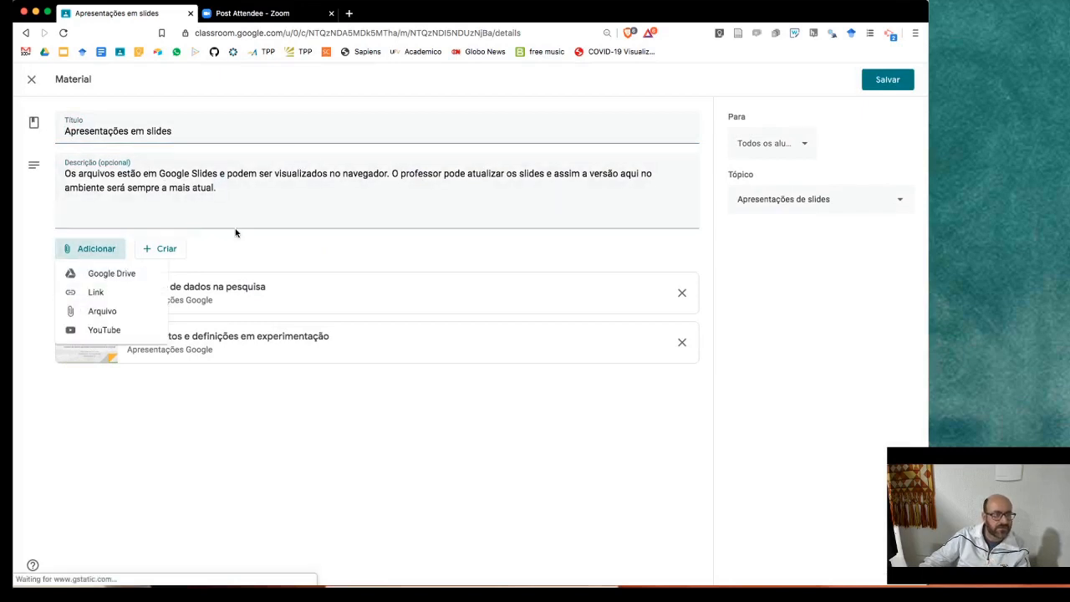
pyautogui.click(110, 273)
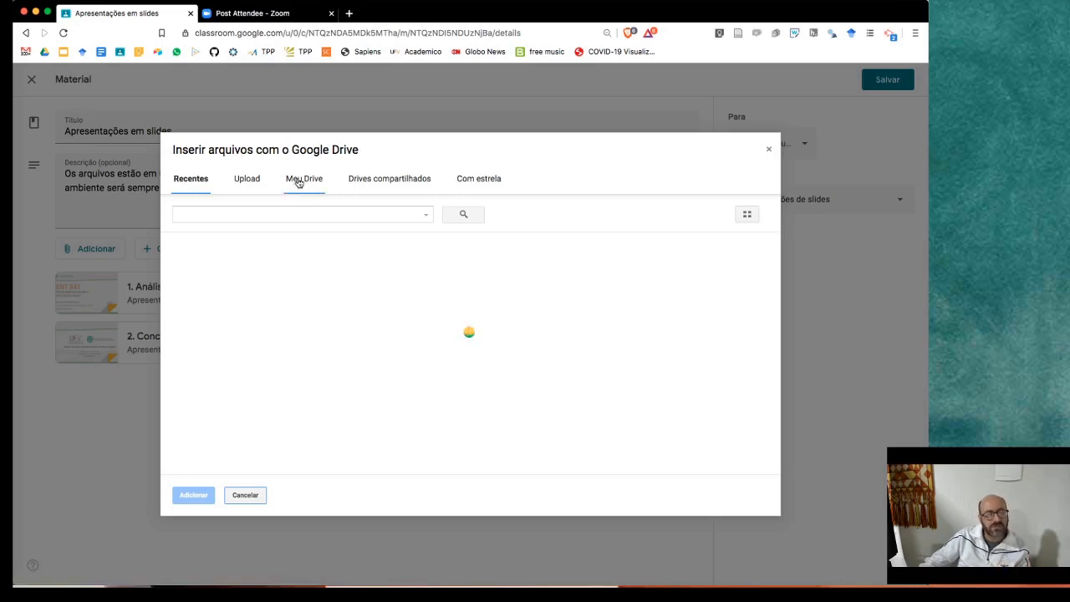
pyautogui.click(299, 180)
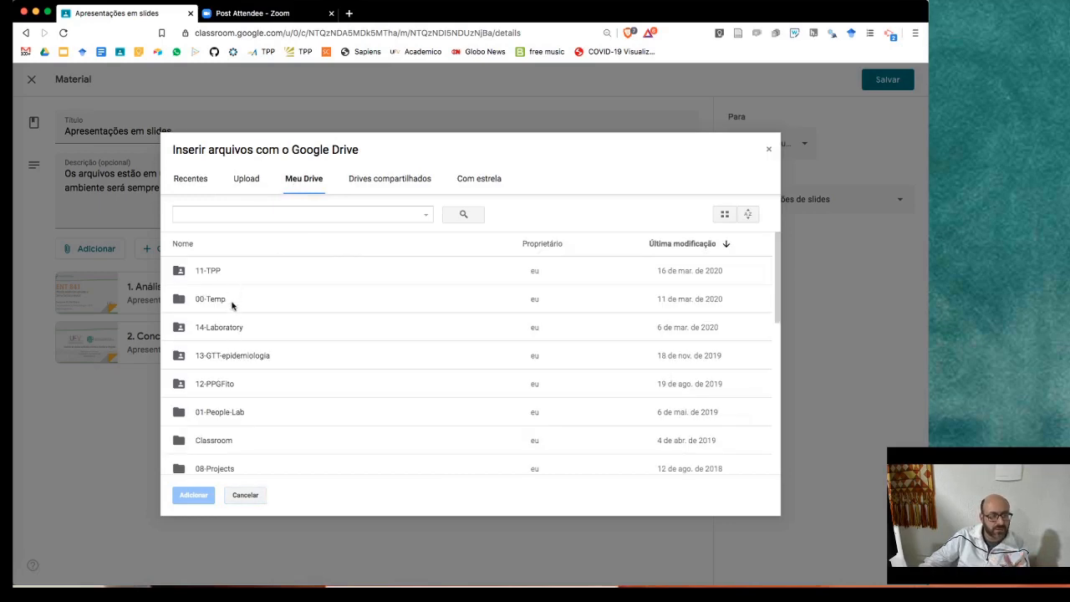
pyautogui.click(204, 180)
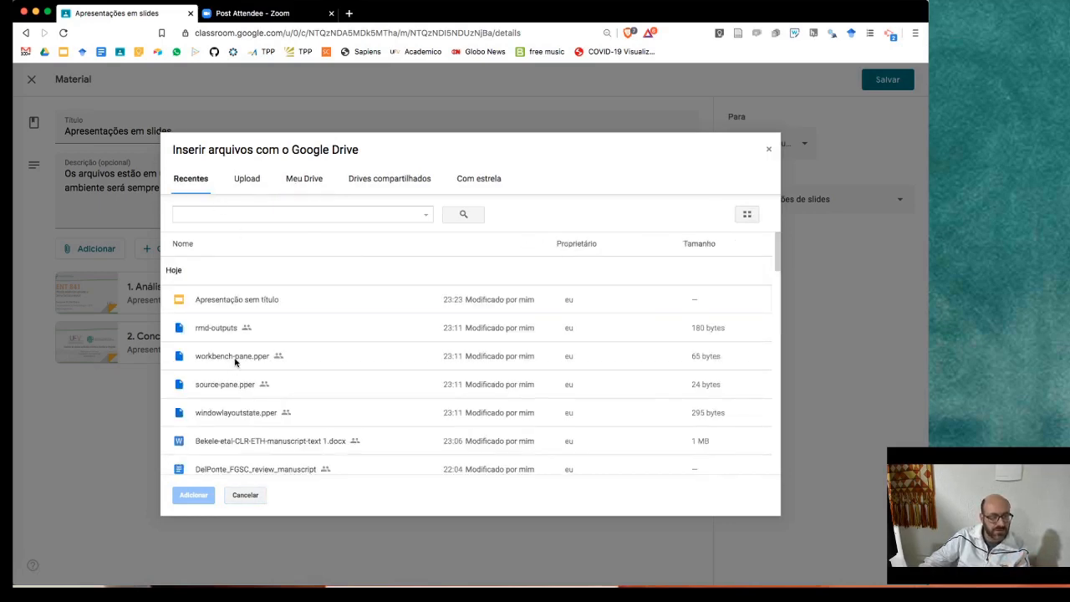
pyautogui.click(306, 304)
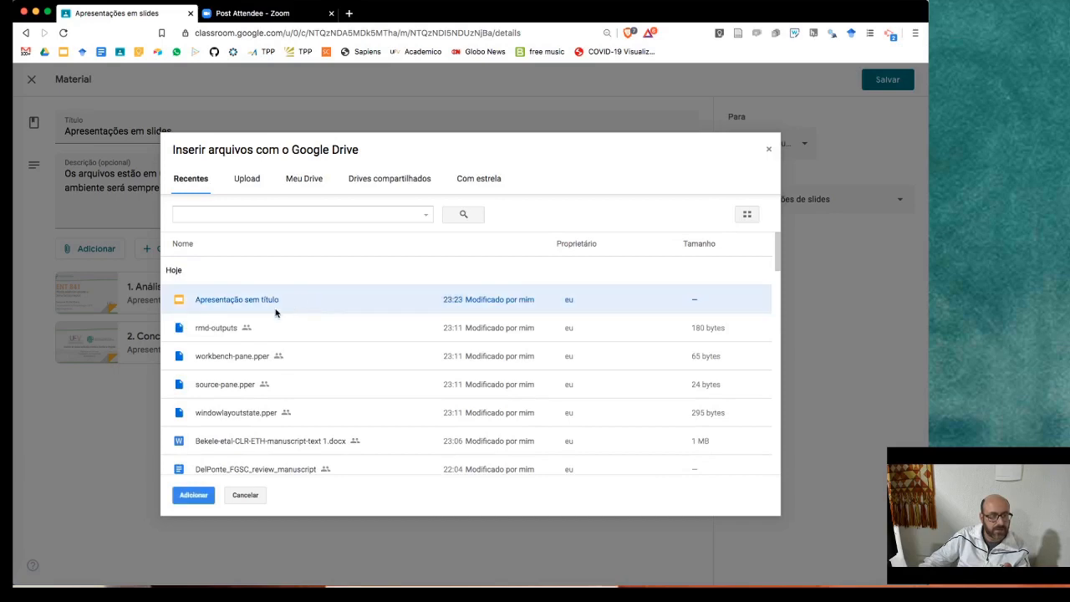
pyautogui.click(193, 495)
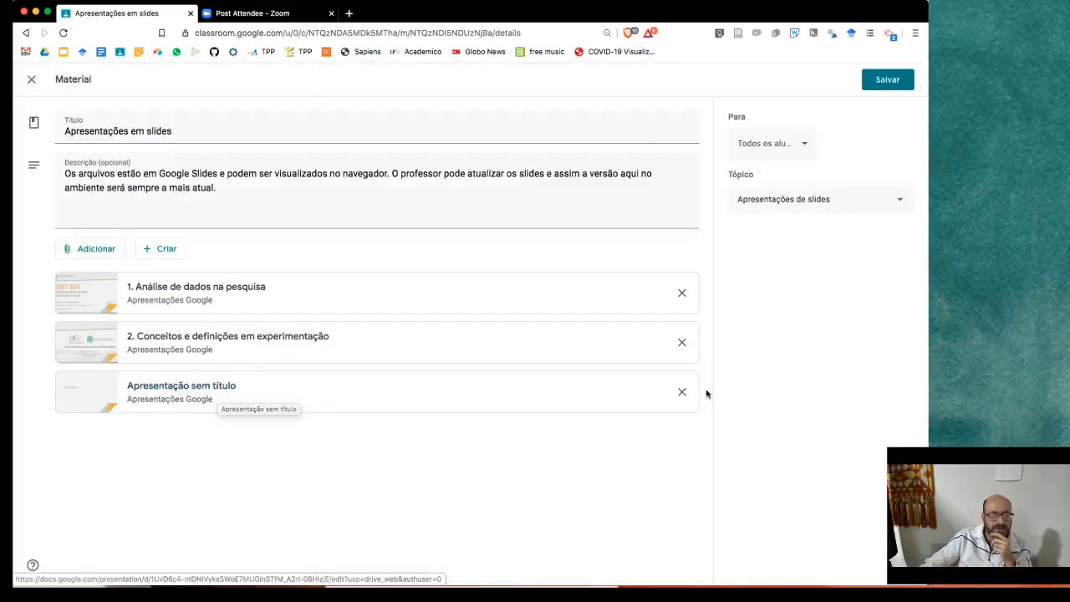
pyautogui.click(681, 392)
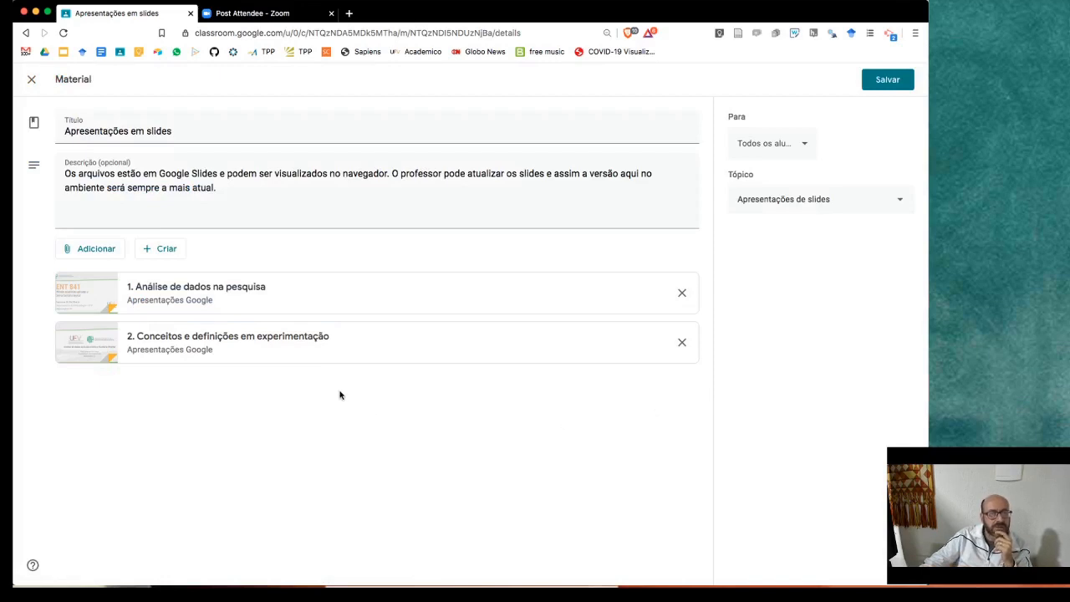
pyautogui.click(92, 248)
# - Preview the file-upload and create-new-file options, closing both without adding anything
pyautogui.click(115, 311)
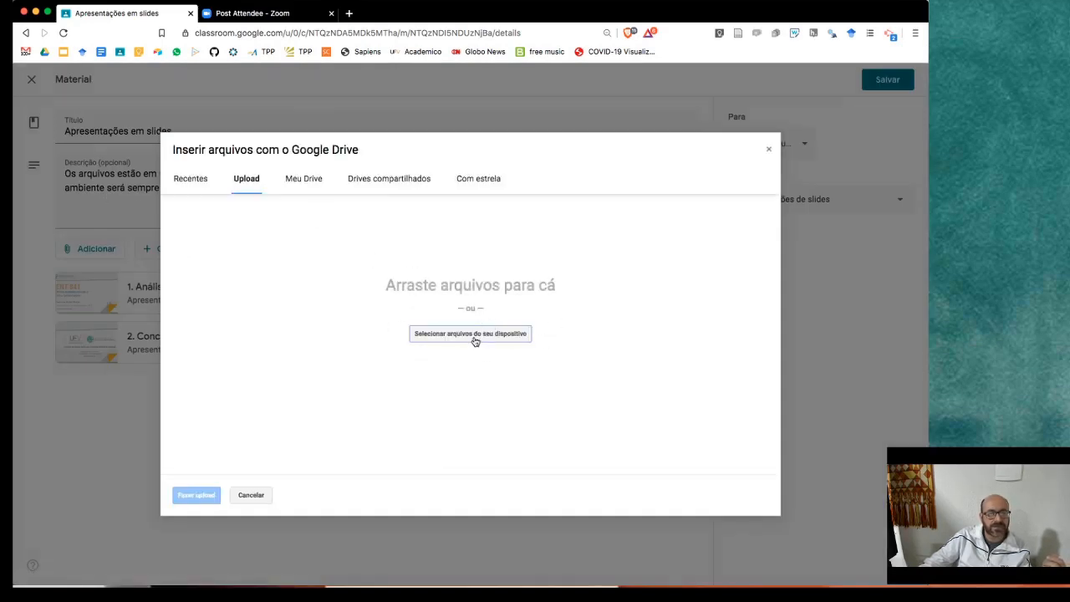
pyautogui.click(767, 151)
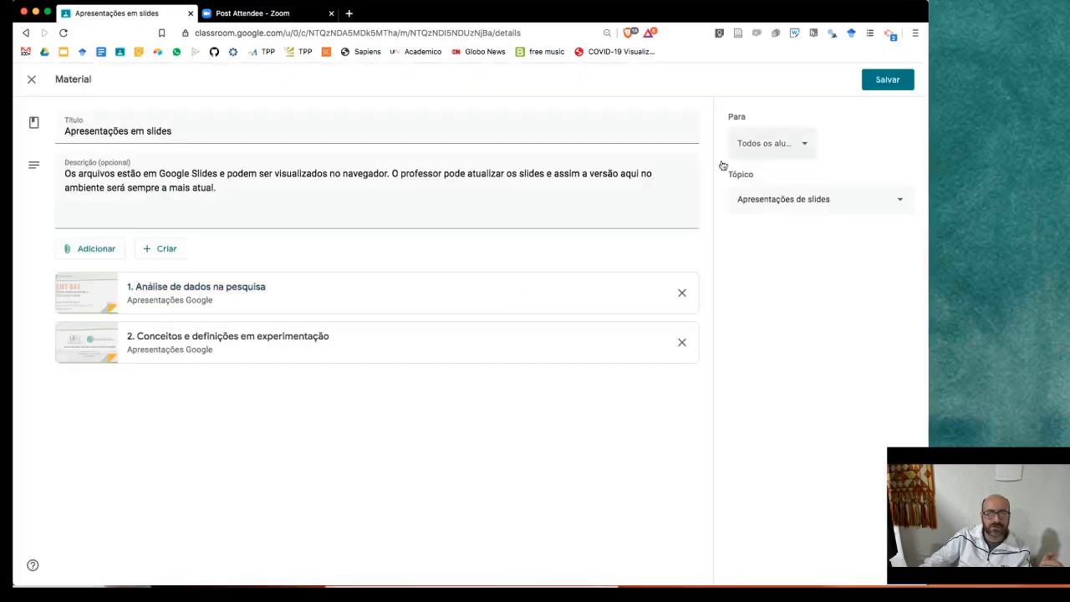
pyautogui.click(155, 250)
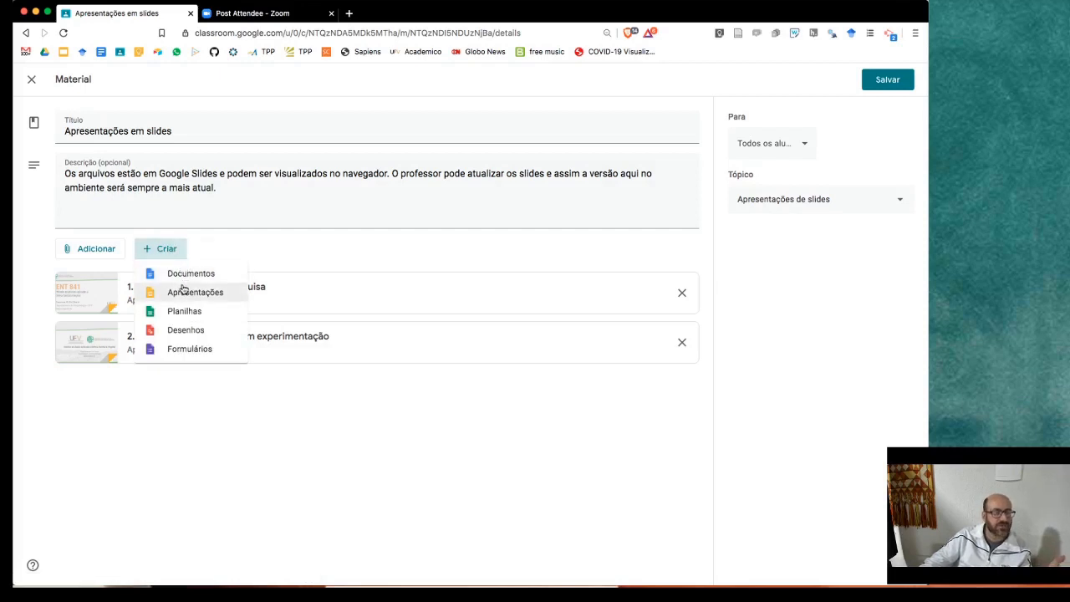
pyautogui.click(274, 238)
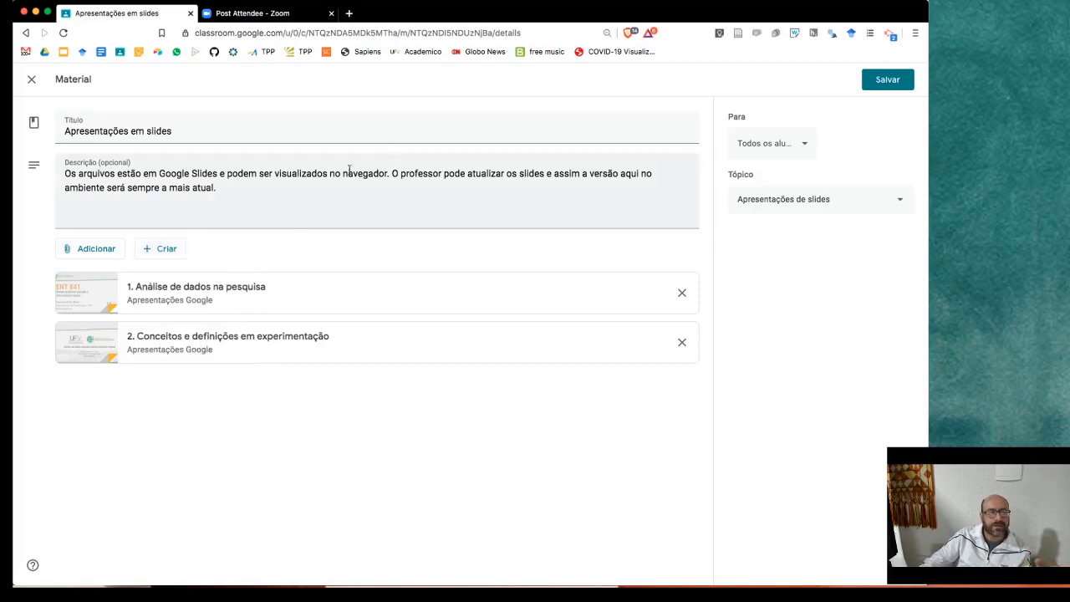
# - Exit the material editor unsaved and return to the class's Atividades page
pyautogui.click(32, 80)
pyautogui.click(79, 87)
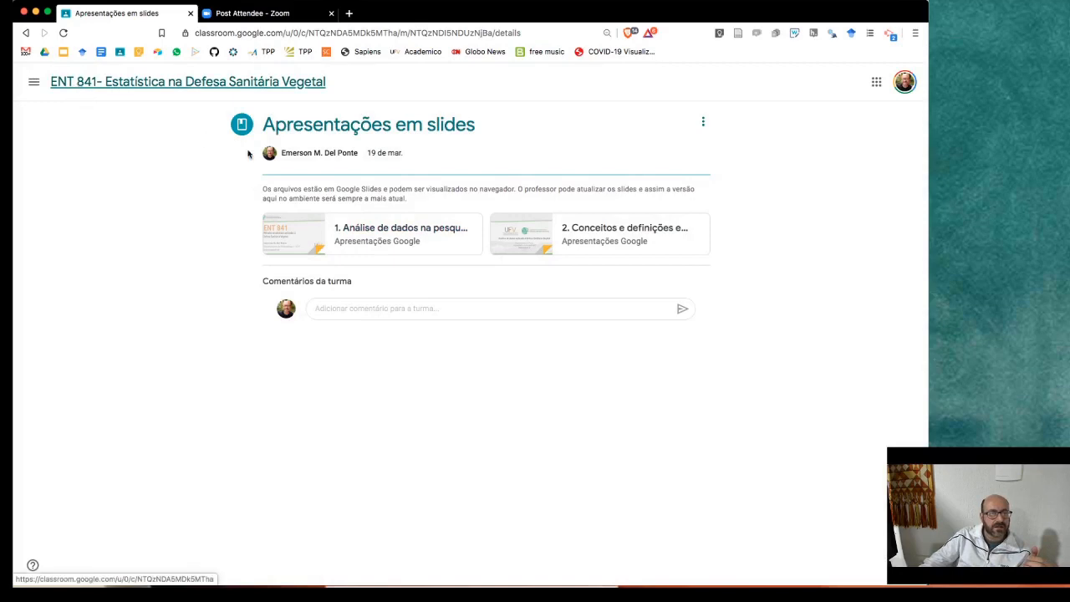
pyautogui.click(433, 83)
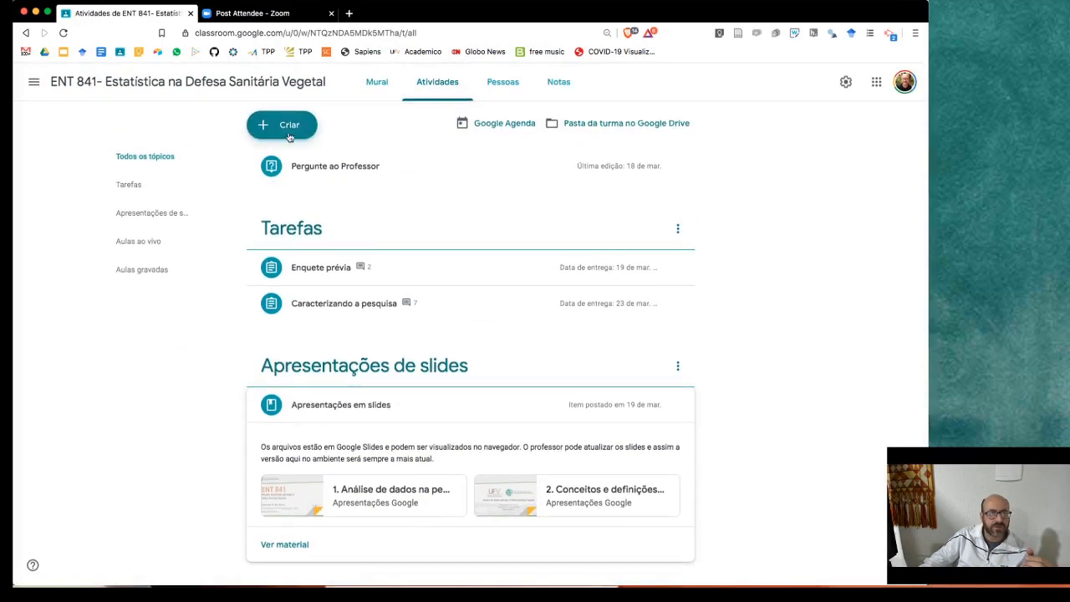
# - Try a new short-answer Pergunta post, discard it, and reopen the Criar post types
pyautogui.click(289, 127)
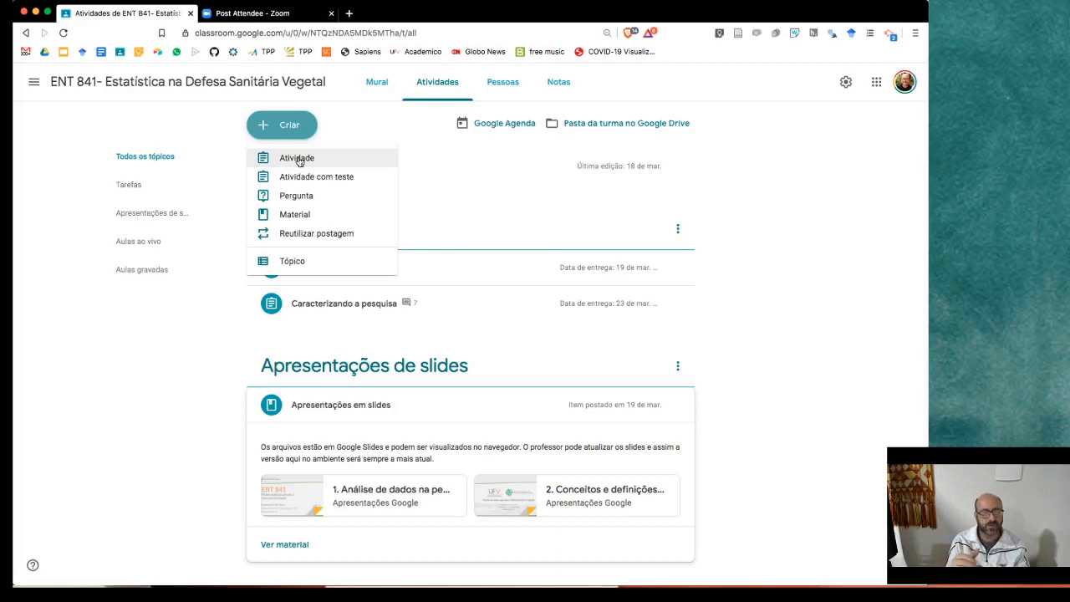
pyautogui.click(301, 201)
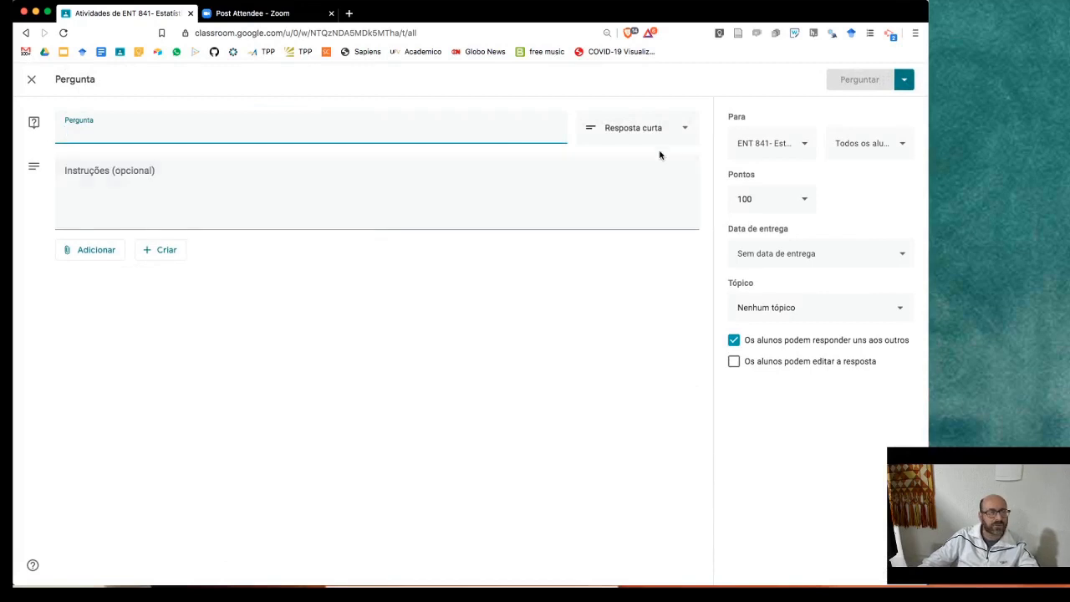
pyautogui.click(681, 132)
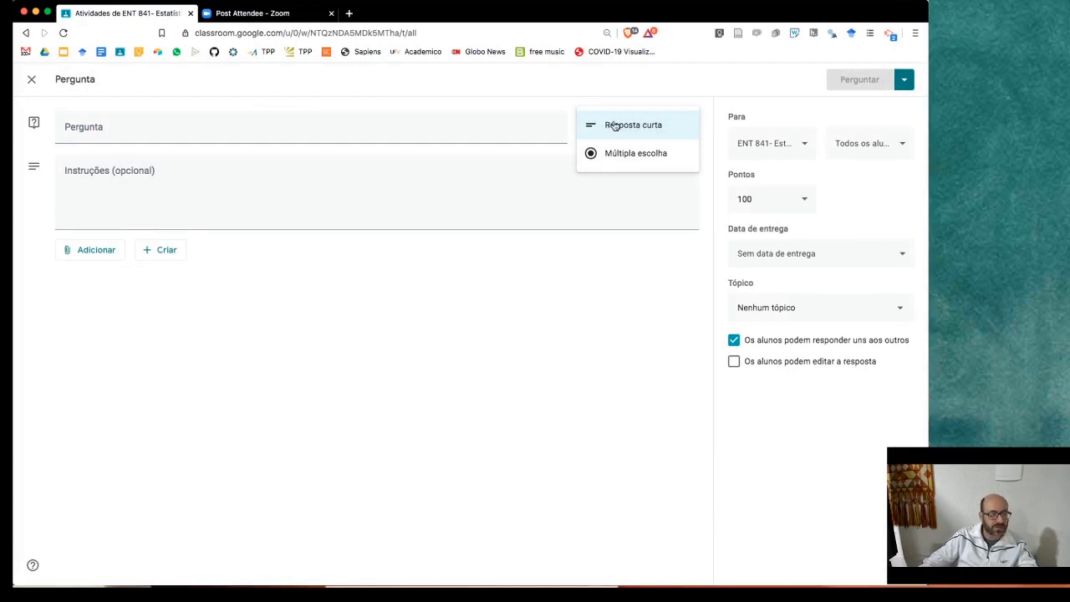
pyautogui.click(202, 131)
pyautogui.click(225, 173)
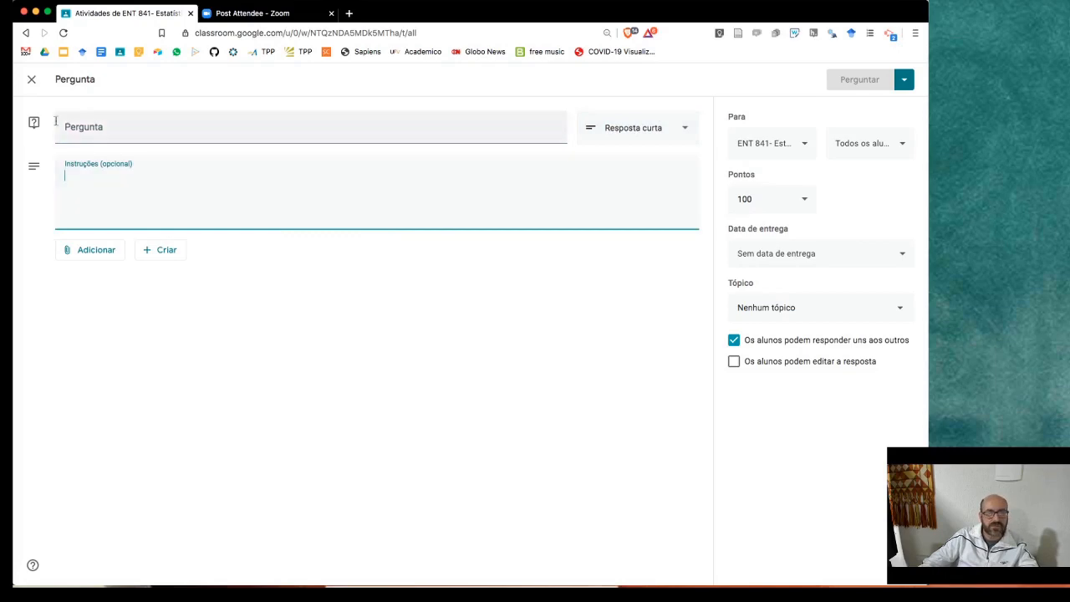
pyautogui.click(31, 78)
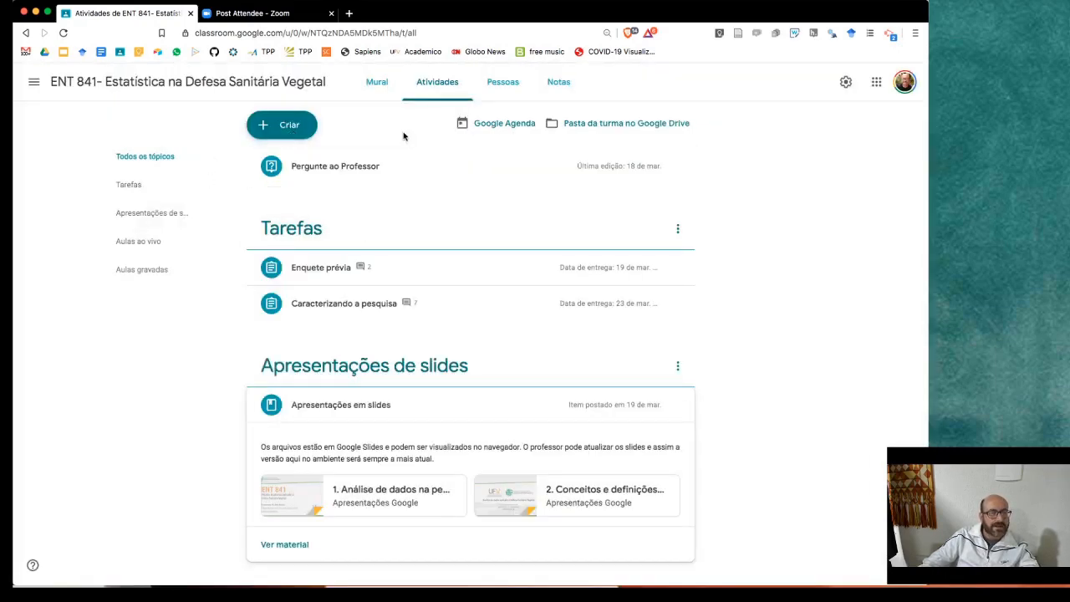
pyautogui.click(282, 126)
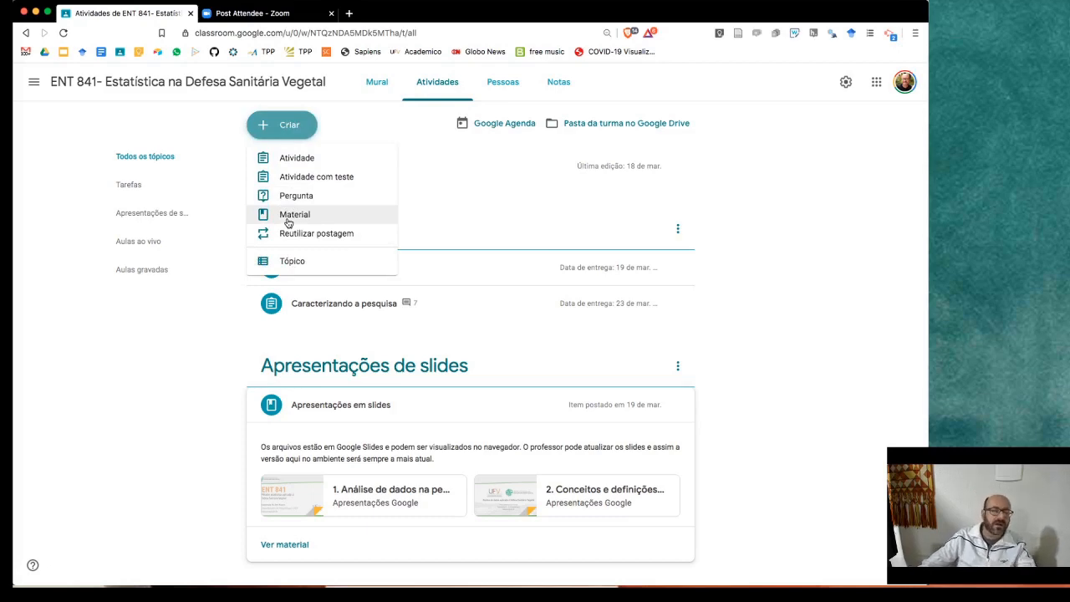
# - Create a Material titled 'material 1' with description 'Capitulo do livro x', no attachments
pyautogui.click(289, 220)
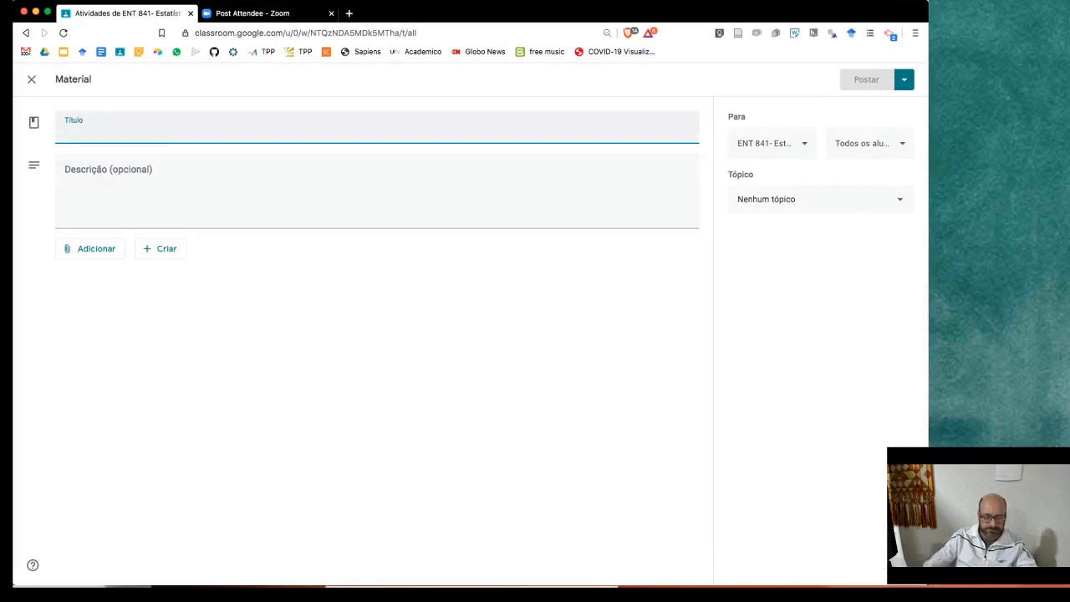
pyautogui.write('material 1')
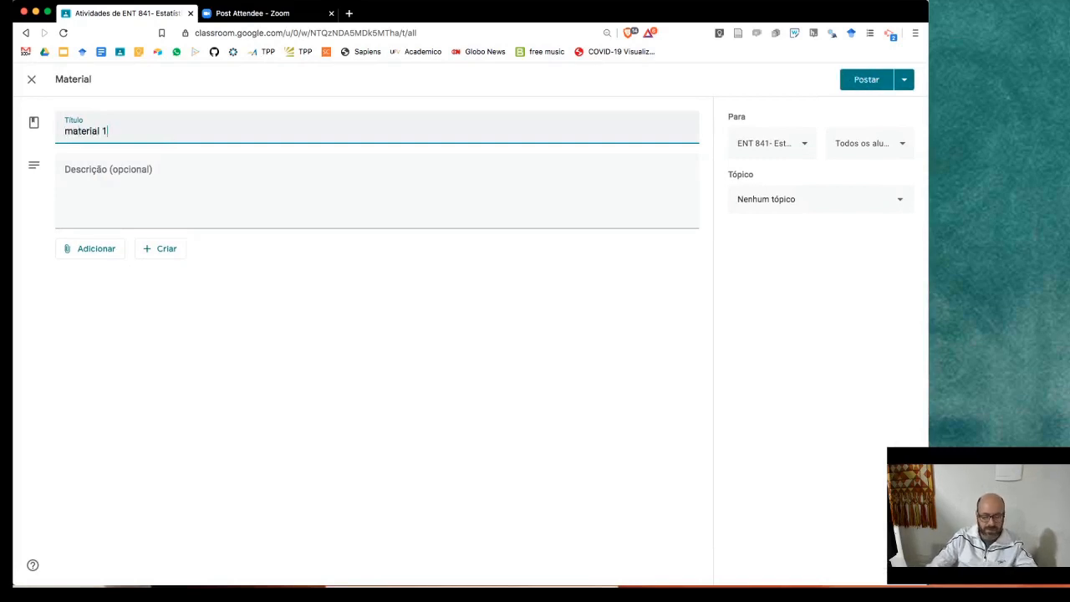
pyautogui.press('Tab')
pyautogui.write('Ca')
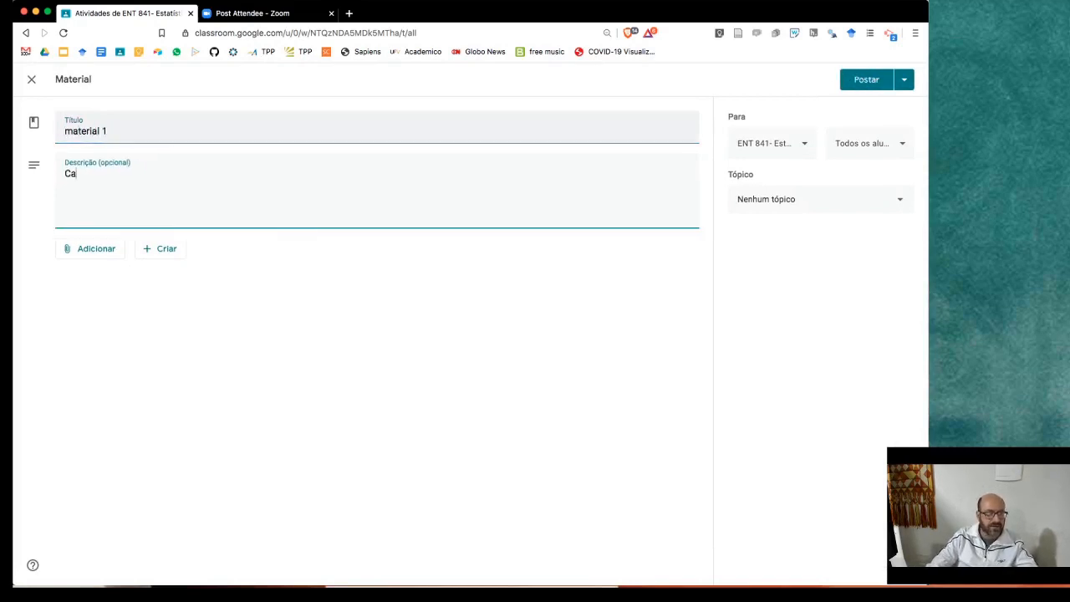
pyautogui.write('pitulo do l')
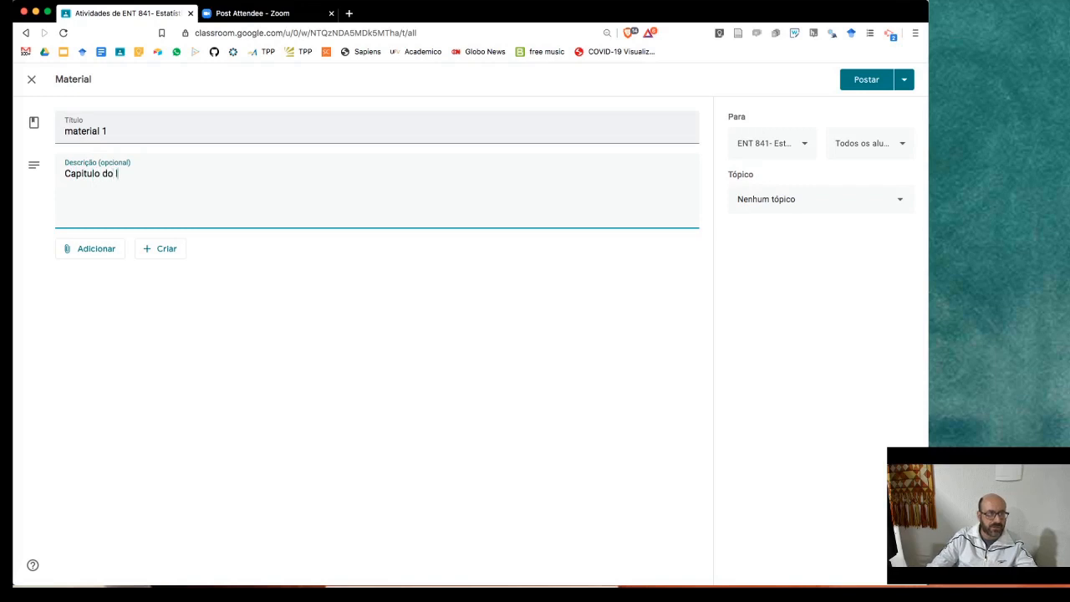
pyautogui.write('ivro x')
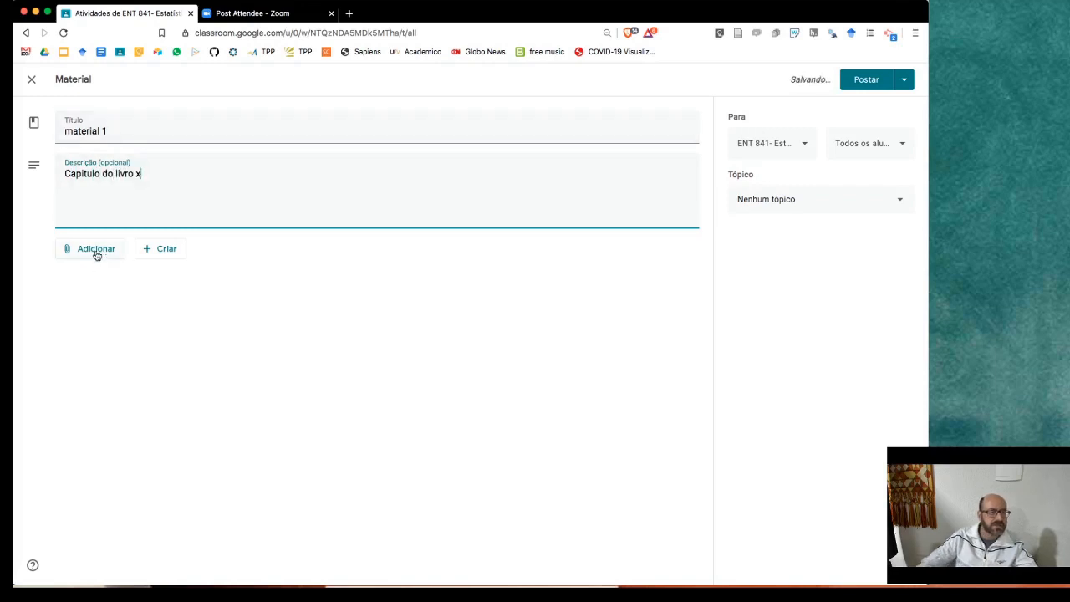
pyautogui.click(96, 250)
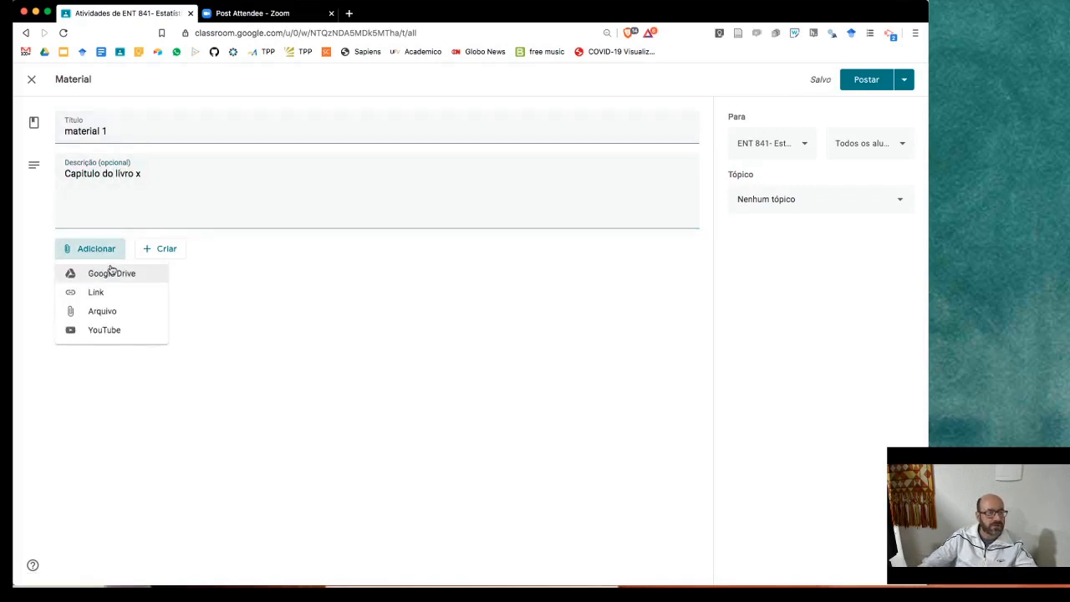
pyautogui.click(265, 256)
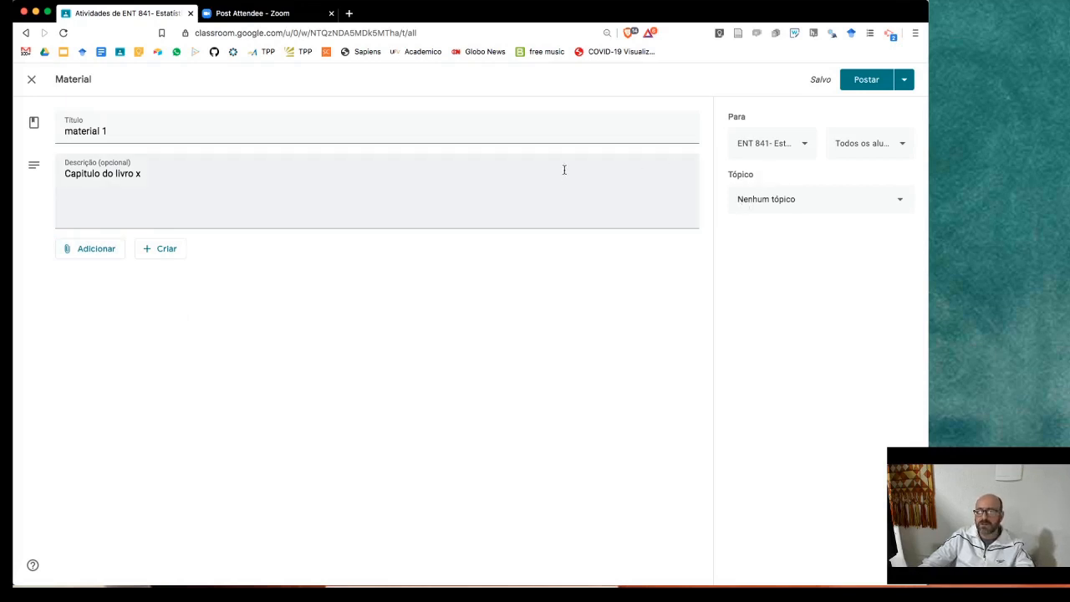
pyautogui.click(873, 203)
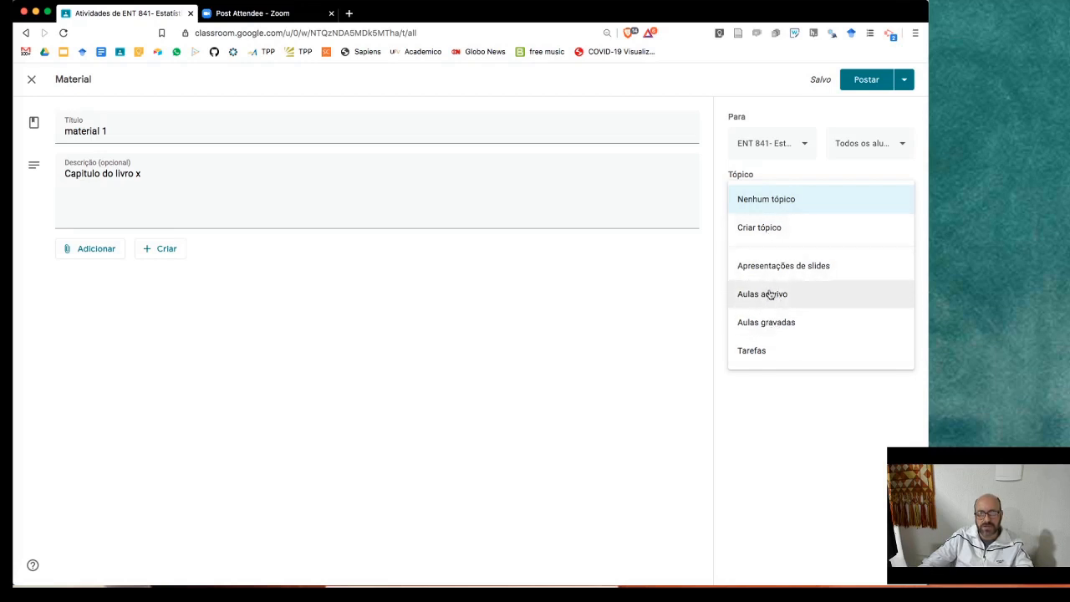
# - Assign 'material 1' to a new topic 'Capítulos de livro' and view posting options
pyautogui.click(768, 230)
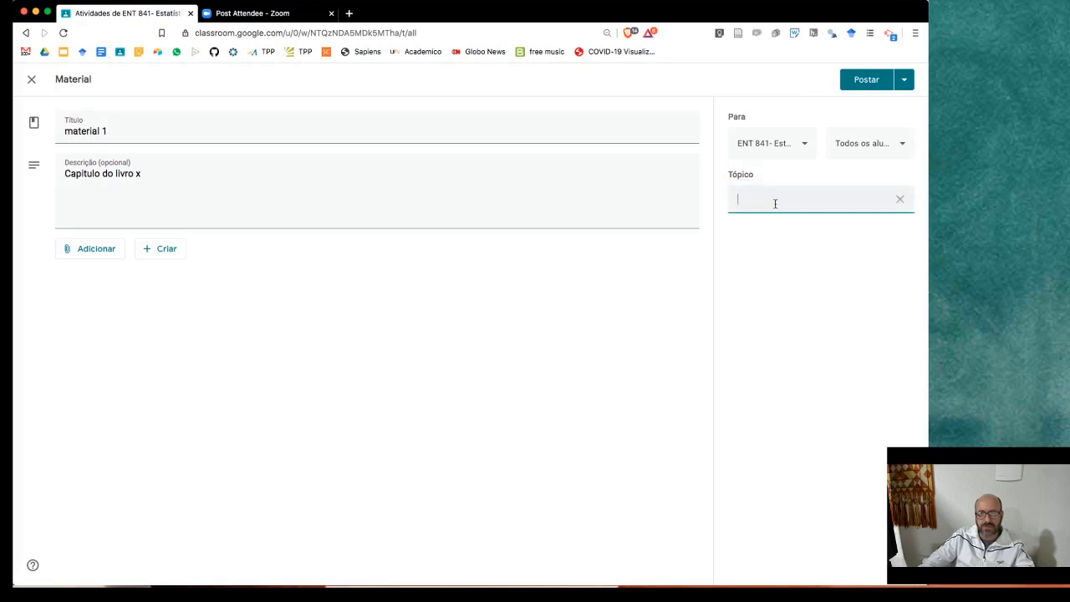
pyautogui.write('C')
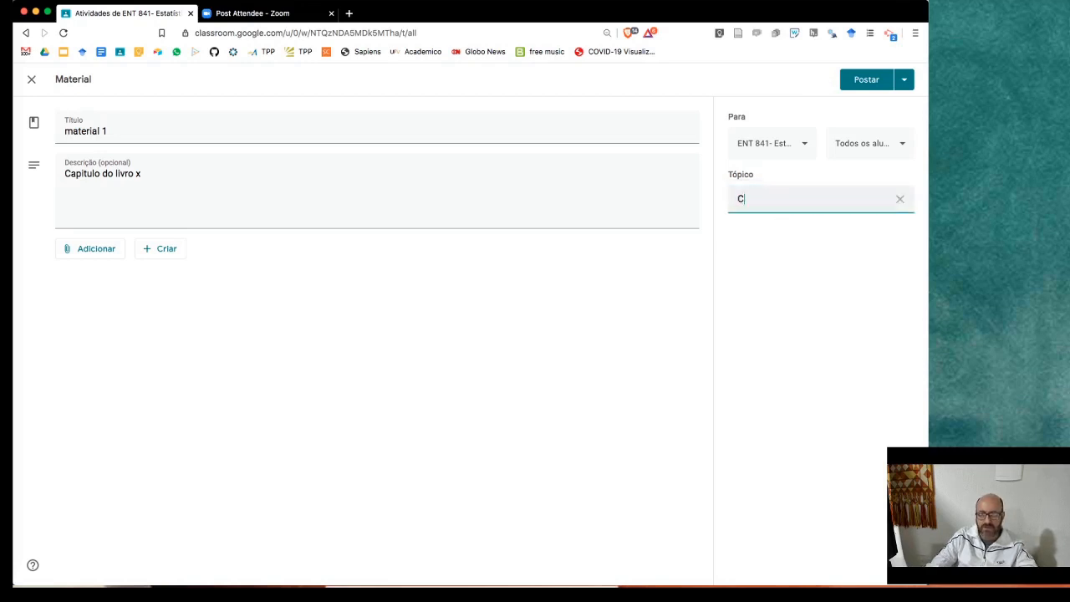
pyautogui.write('apítulos de livro')
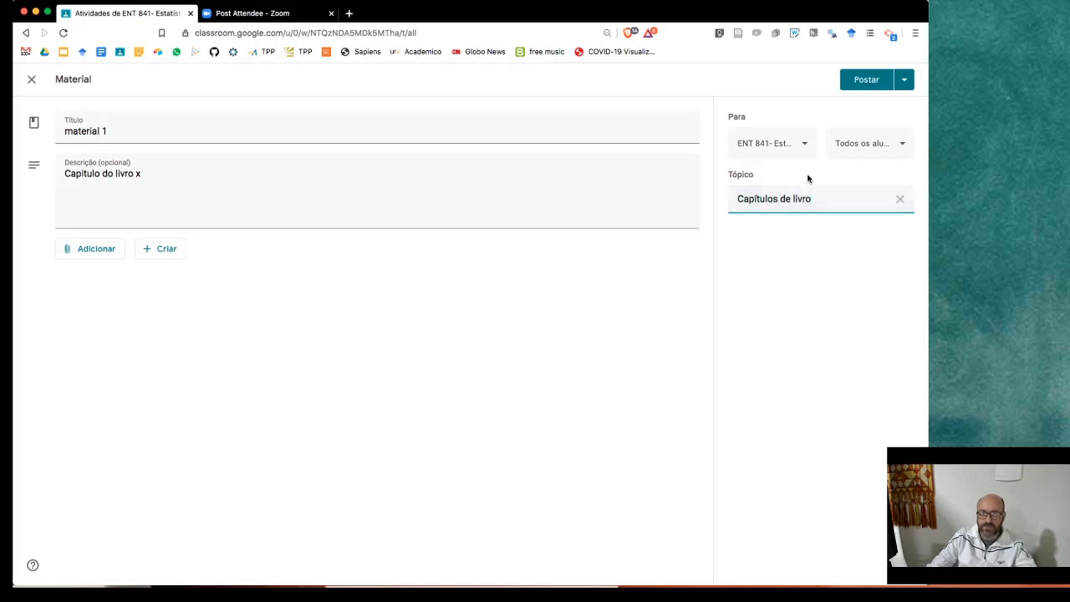
pyautogui.click(903, 80)
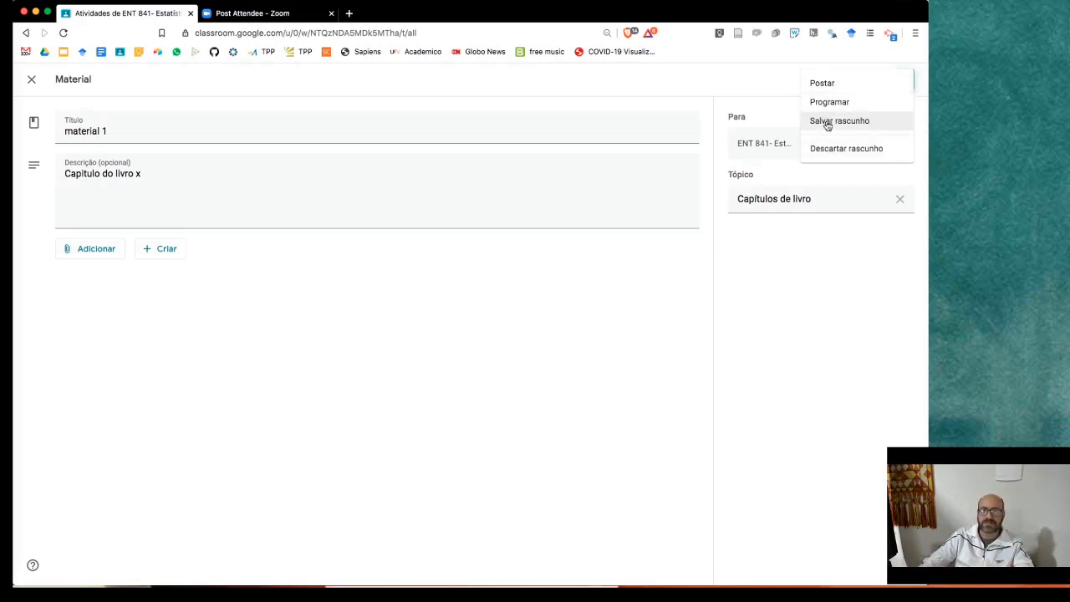
# - Save 'material 1' as a draft under the Capítulos de livro topic
pyautogui.click(828, 122)
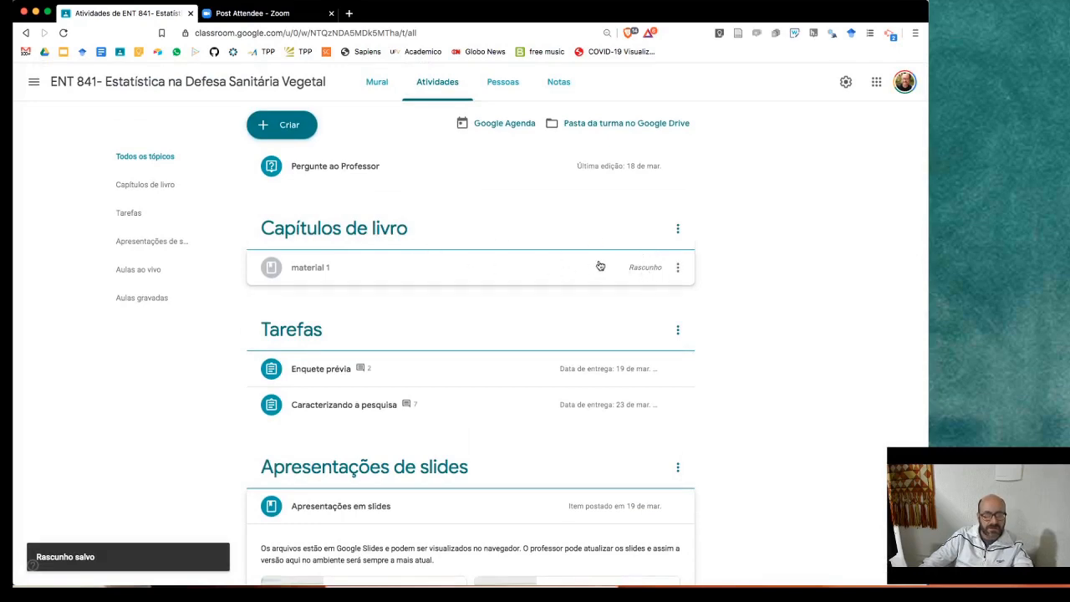
pyautogui.scroll(-2, 473, 237)
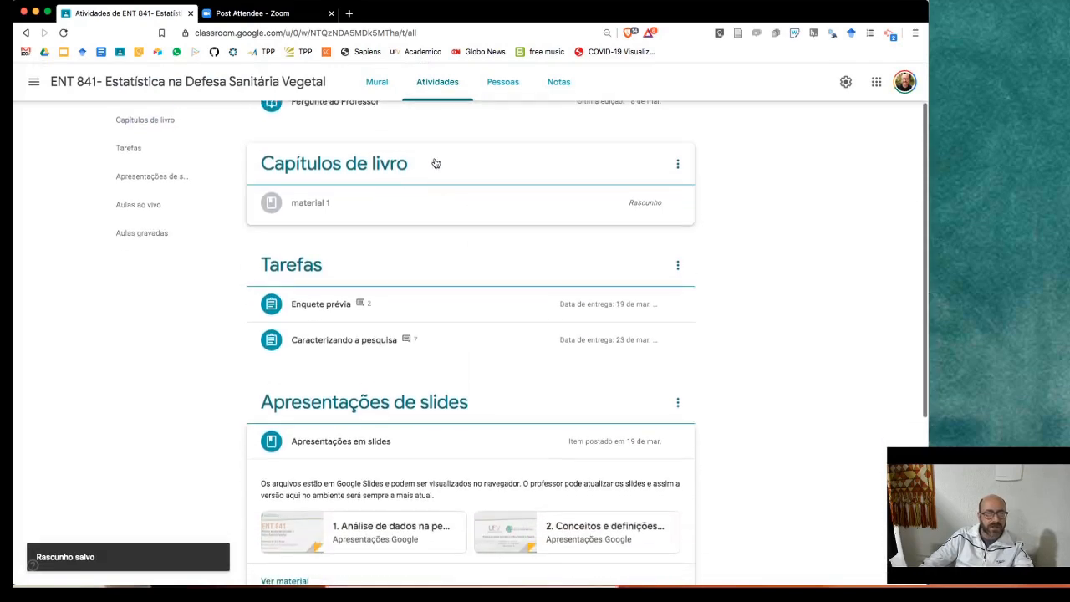
pyautogui.scroll(1, 330, 157)
pyautogui.scroll(-1, 332, 159)
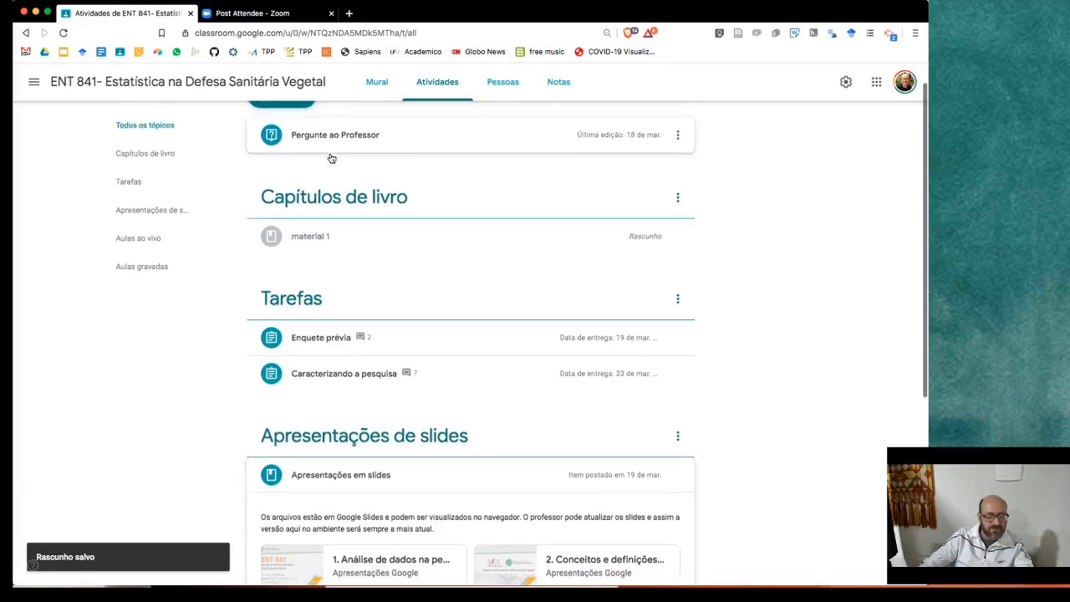
# - Drag the Capítulos de livro topic below Apresentações de slides
pyautogui.moveTo(495, 192); pyautogui.dragTo(490, 329)
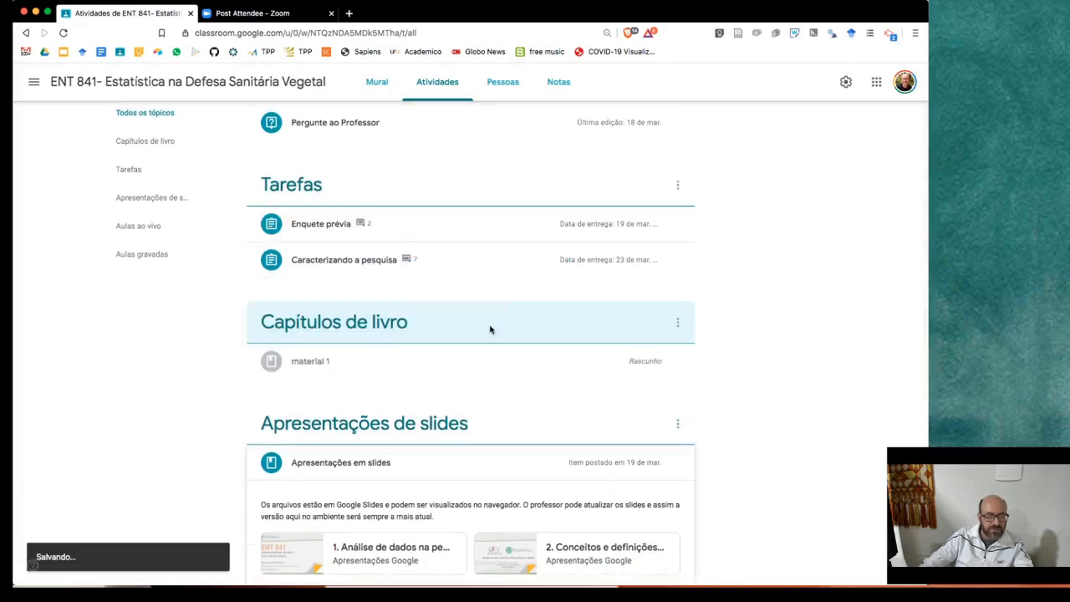
pyautogui.scroll(-3, 484, 276)
pyautogui.scroll(-2, 485, 222)
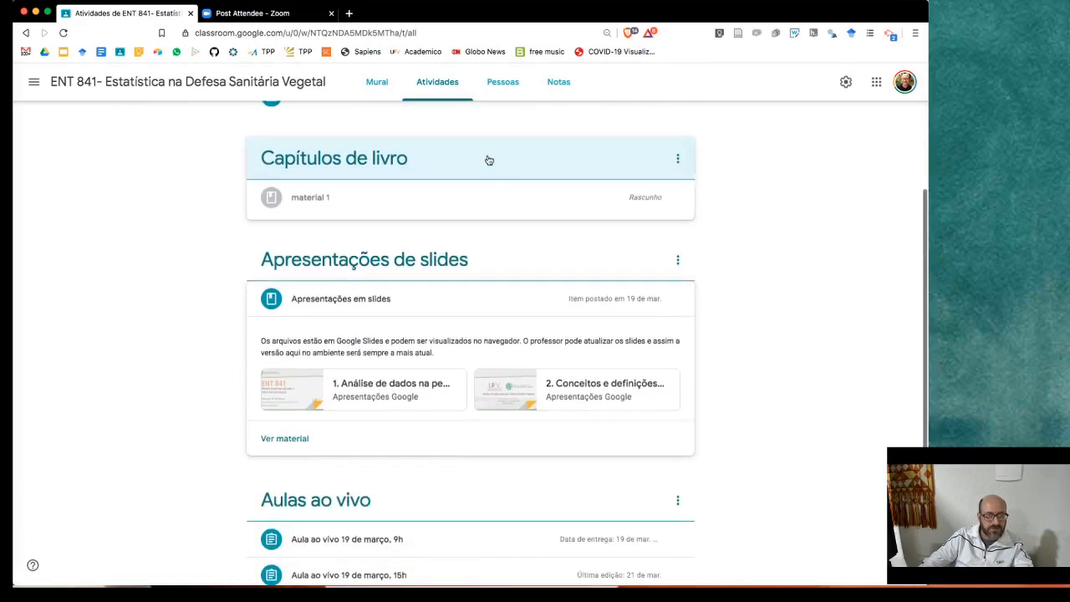
pyautogui.moveTo(487, 160); pyautogui.dragTo(463, 359)
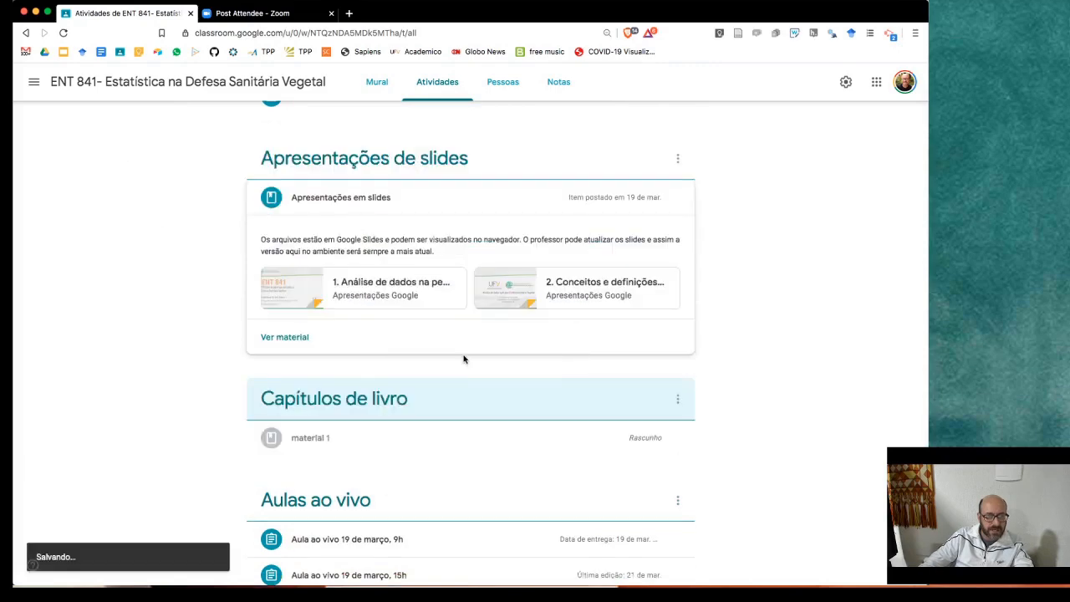
pyautogui.scroll(-3, 561, 296)
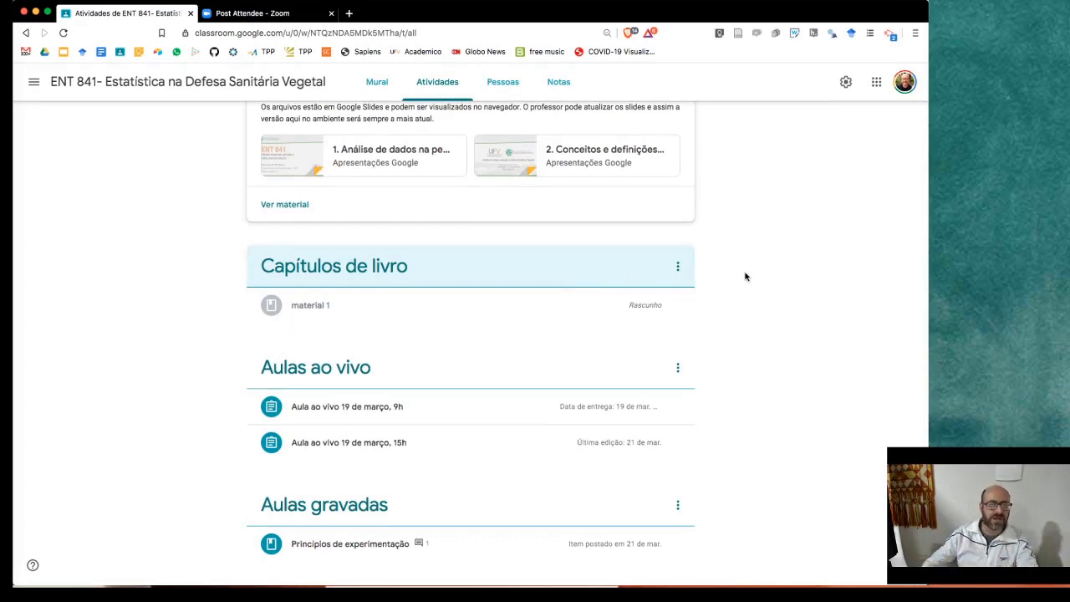
# - Start a new topic from Criar, cancel the Adicionar tópico dialog, and reopen the Criar list
pyautogui.scroll(10, 746, 276)
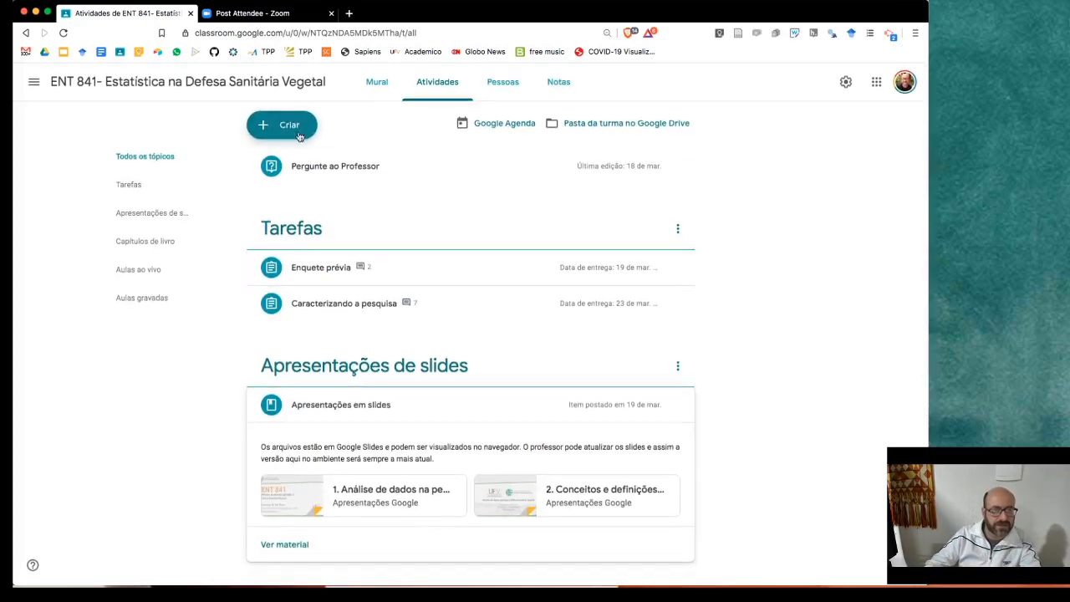
pyautogui.click(289, 125)
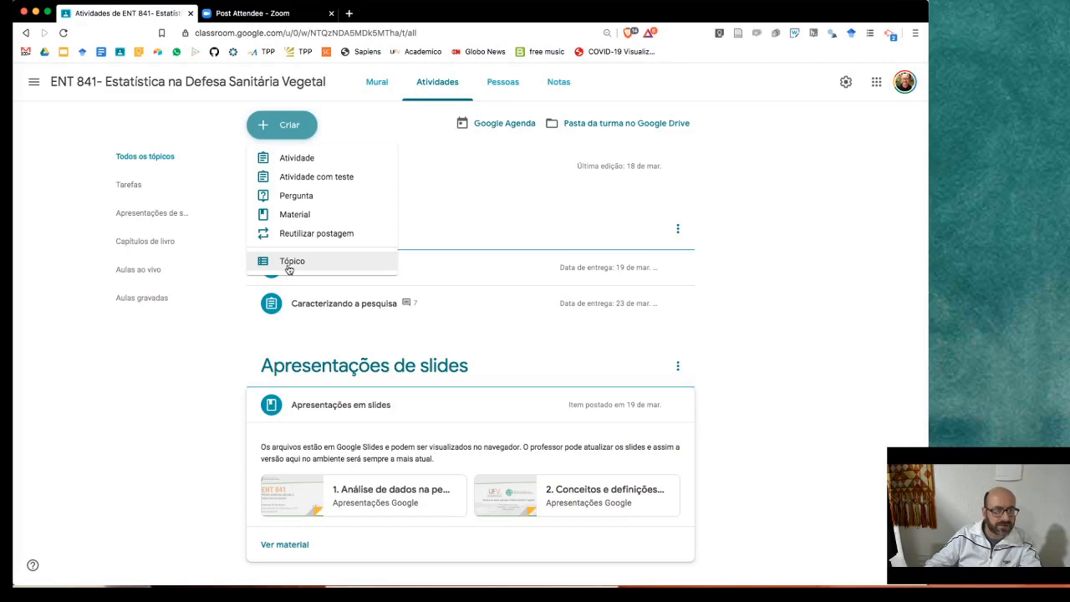
pyautogui.click(288, 264)
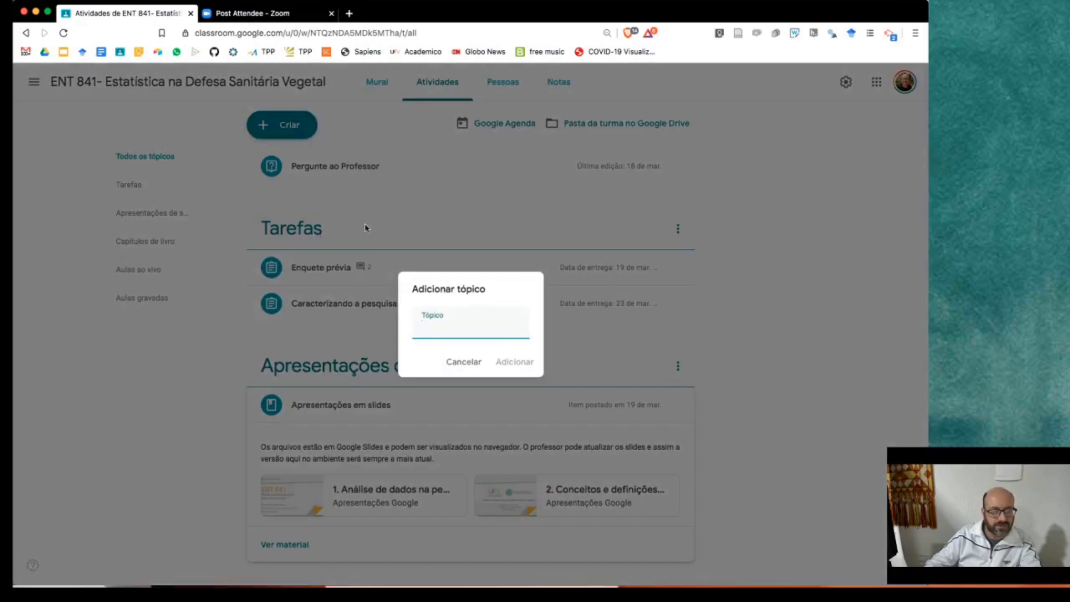
pyautogui.click(465, 361)
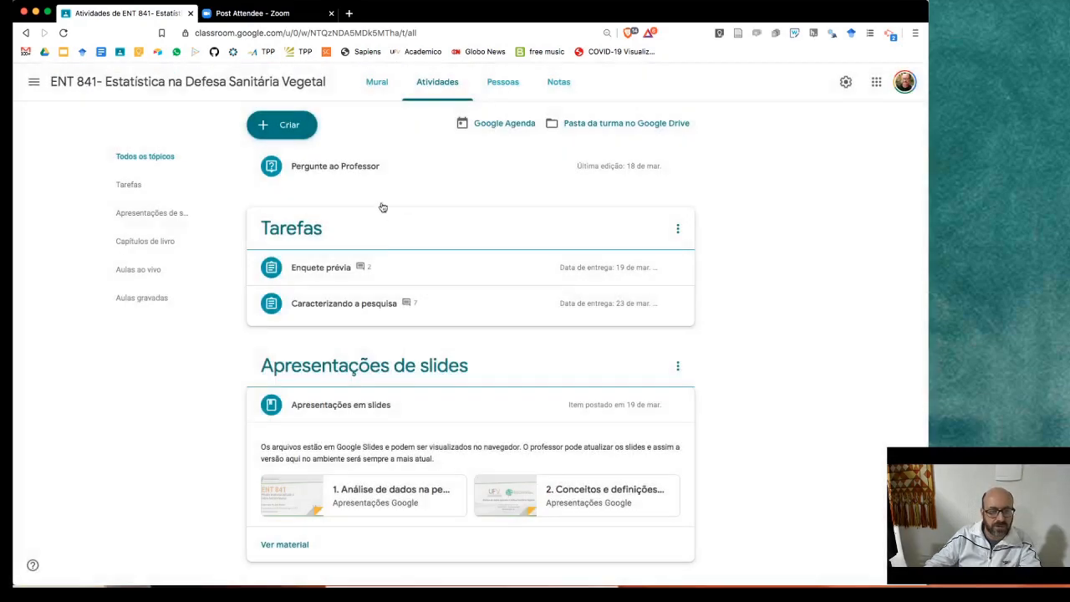
pyautogui.click(301, 132)
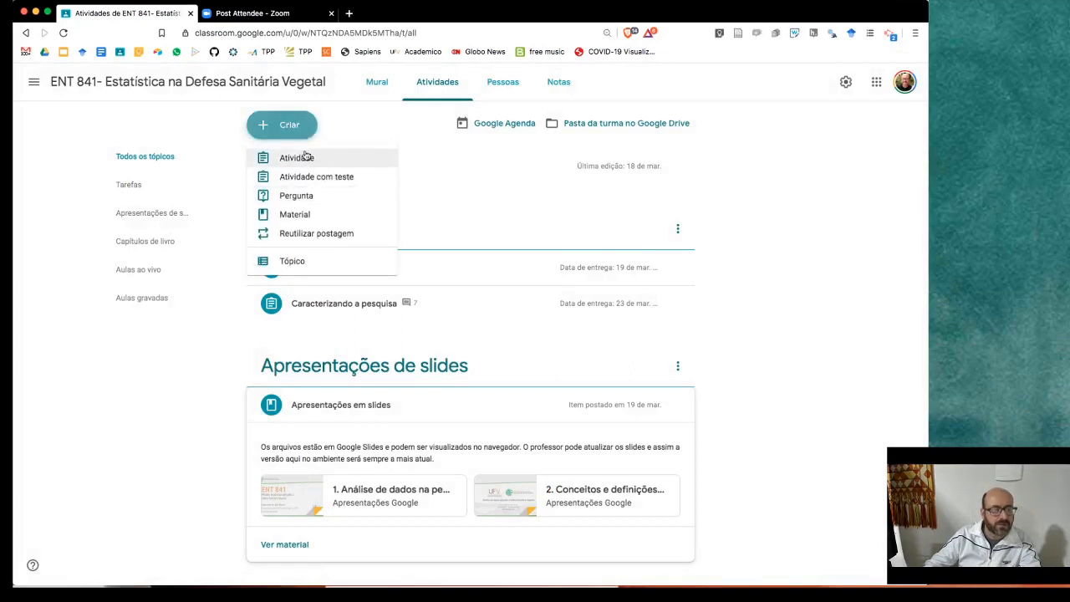
pyautogui.click(293, 235)
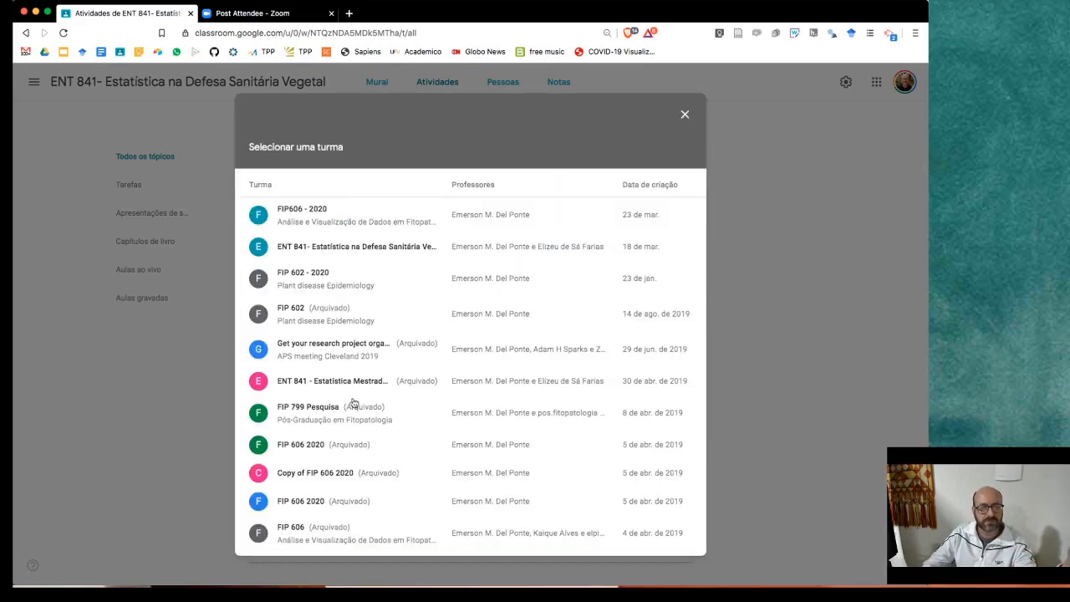
pyautogui.scroll(-1, 370, 324)
pyautogui.scroll(1, 370, 325)
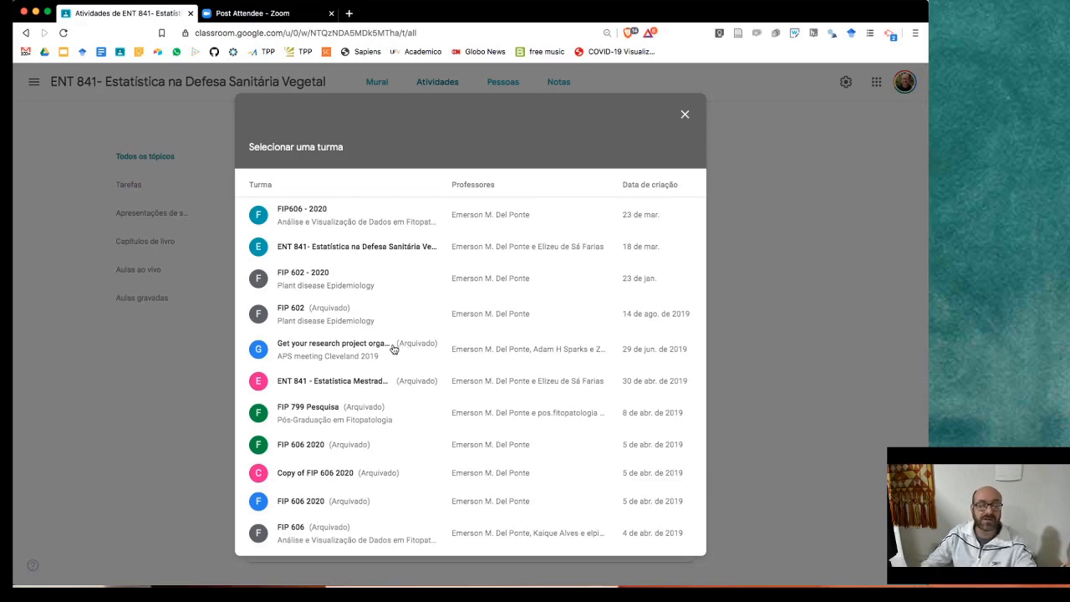
pyautogui.click(365, 285)
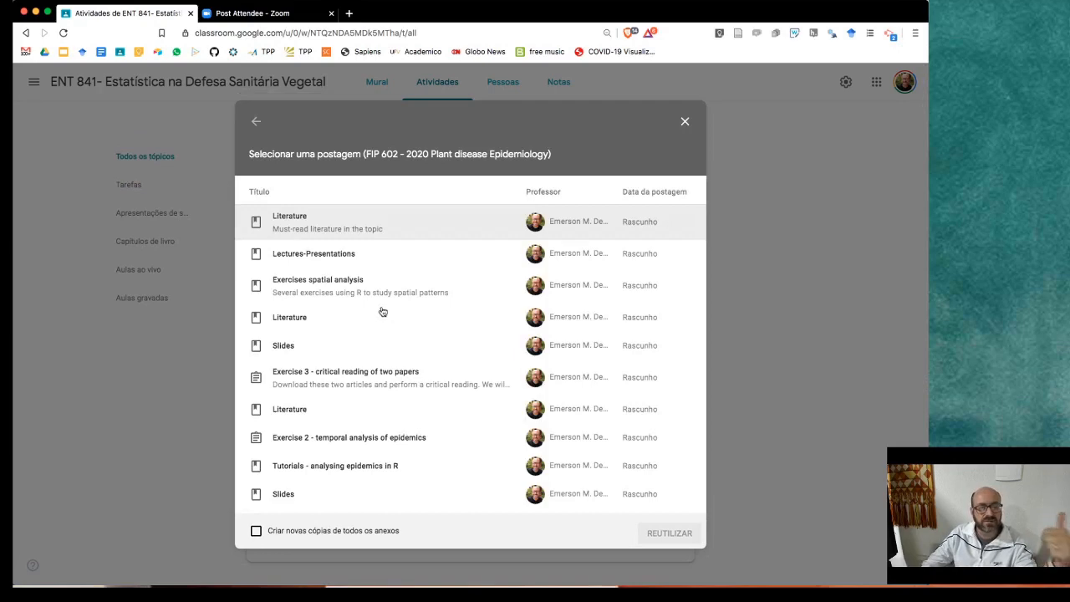
pyautogui.scroll(-5, 384, 284)
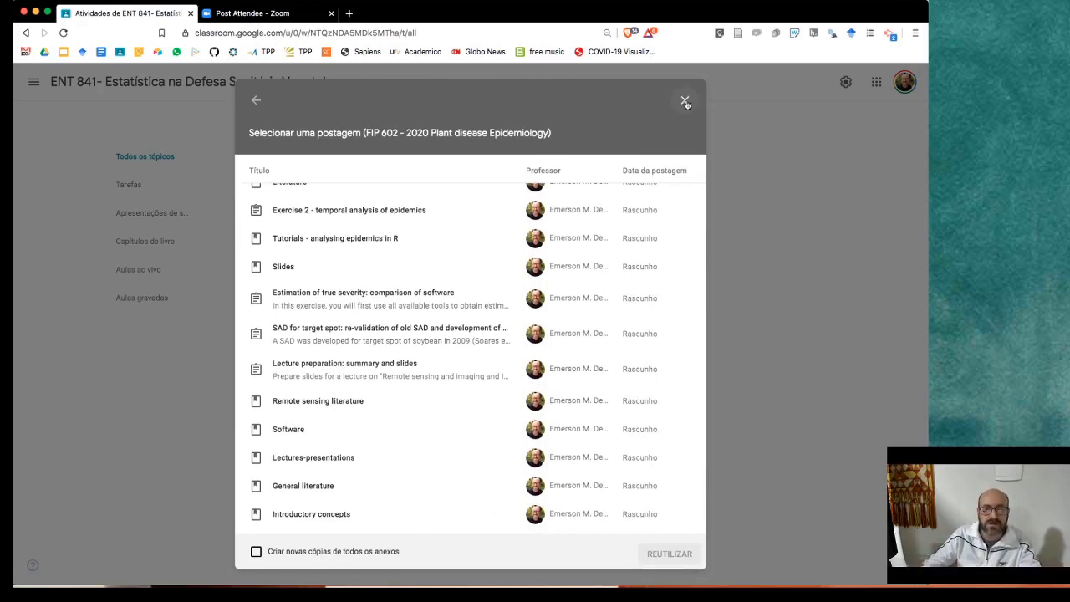
pyautogui.click(685, 101)
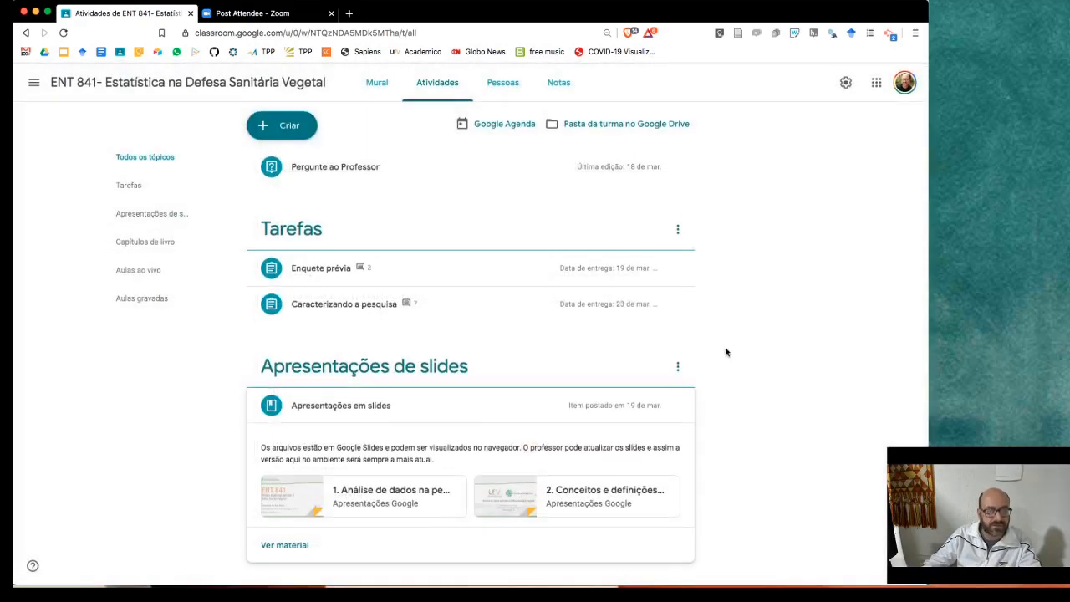
pyautogui.scroll(-2, 477, 213)
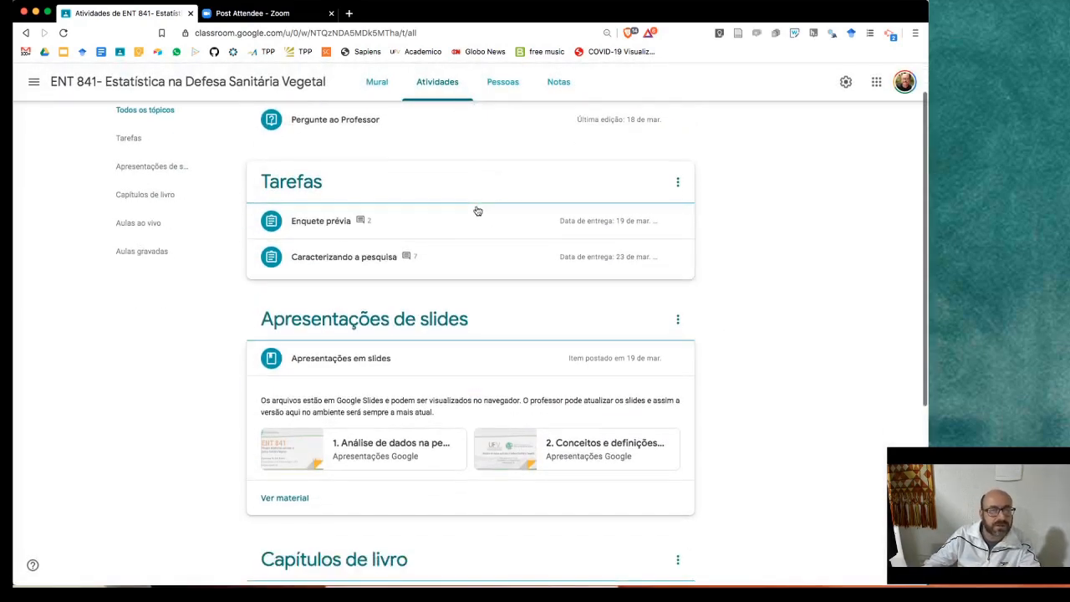
pyautogui.scroll(2, 477, 211)
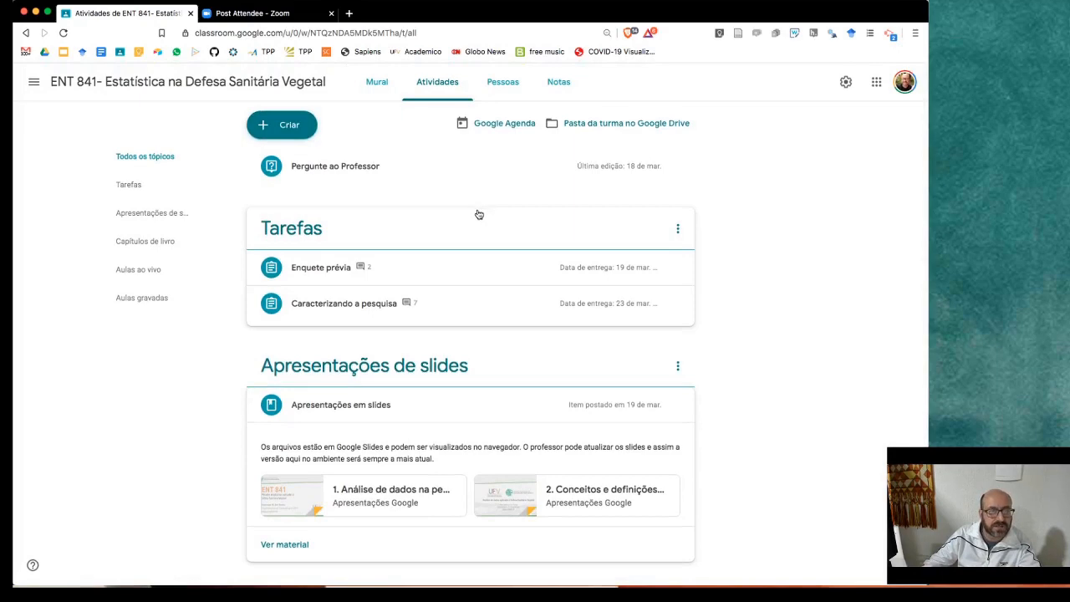
pyautogui.click(280, 125)
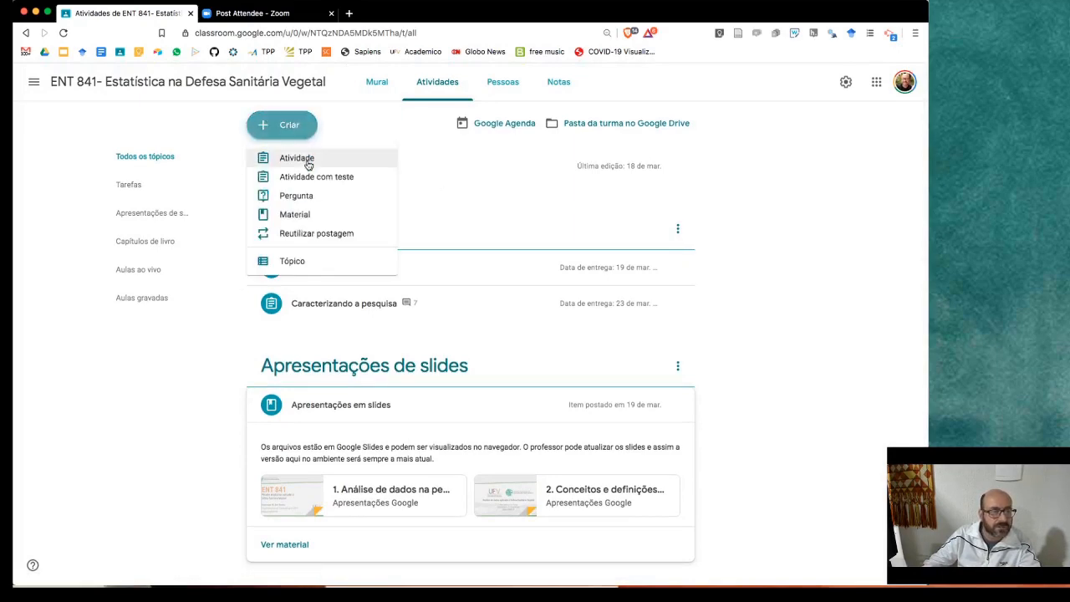
pyautogui.click(306, 216)
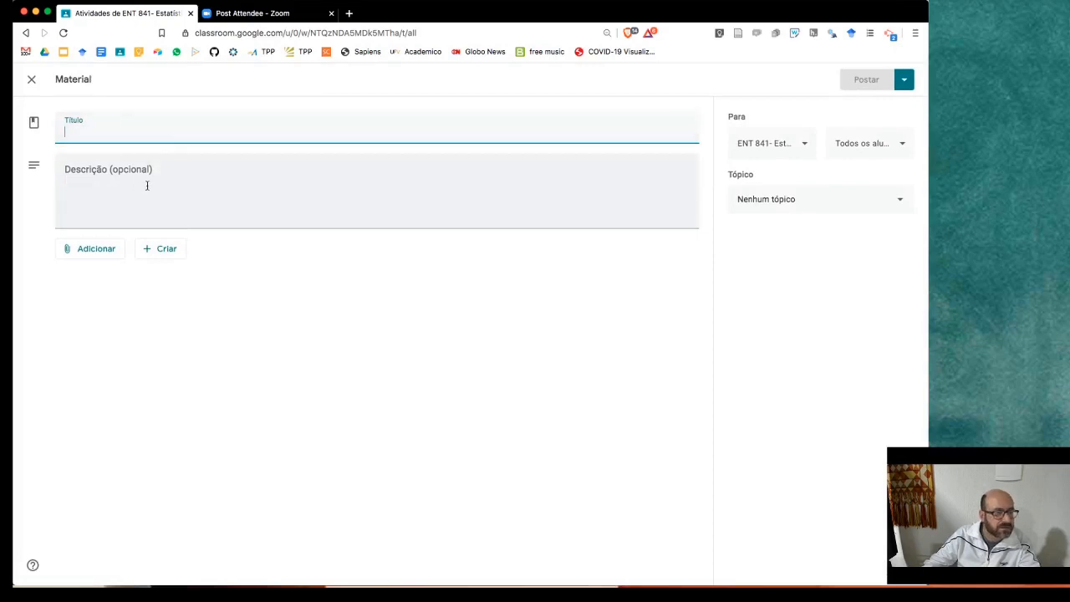
pyautogui.click(31, 80)
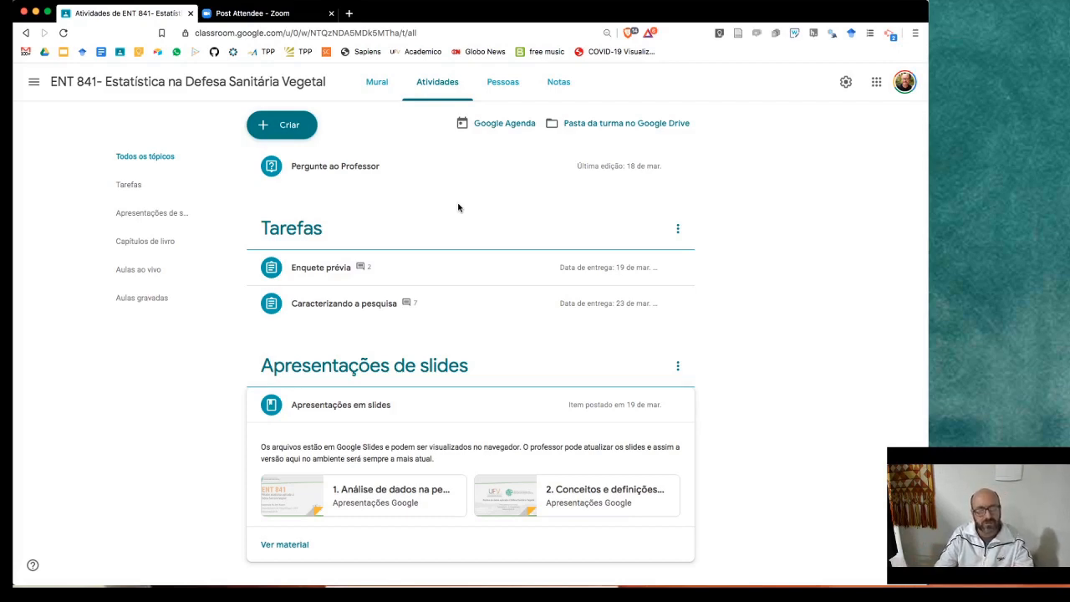
# - Go to the class's Pessoas page and open the invite-students dialog
pyautogui.click(503, 85)
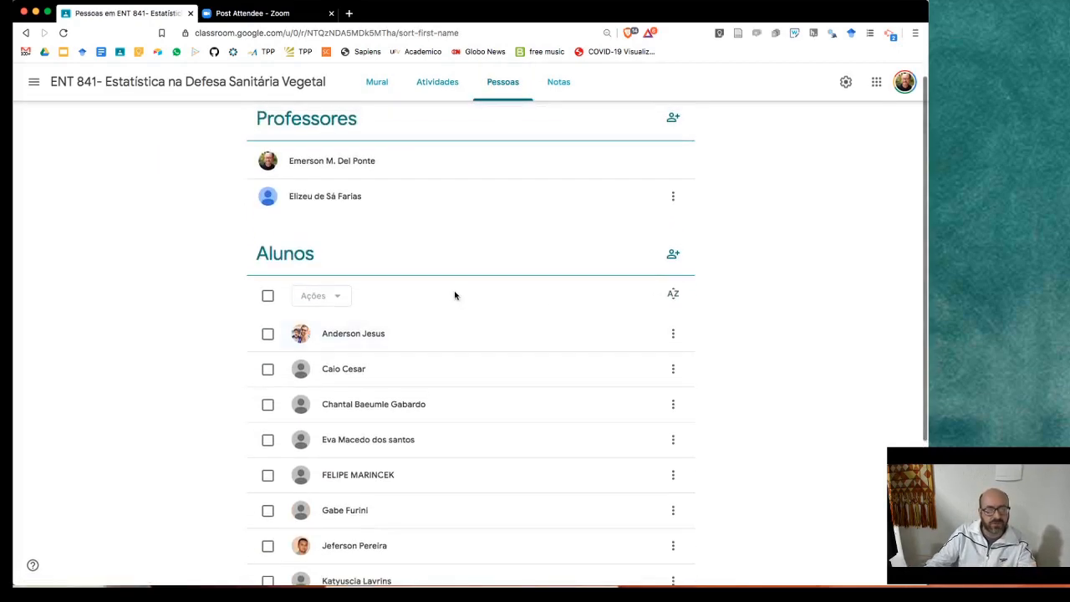
pyautogui.scroll(1, 454, 293)
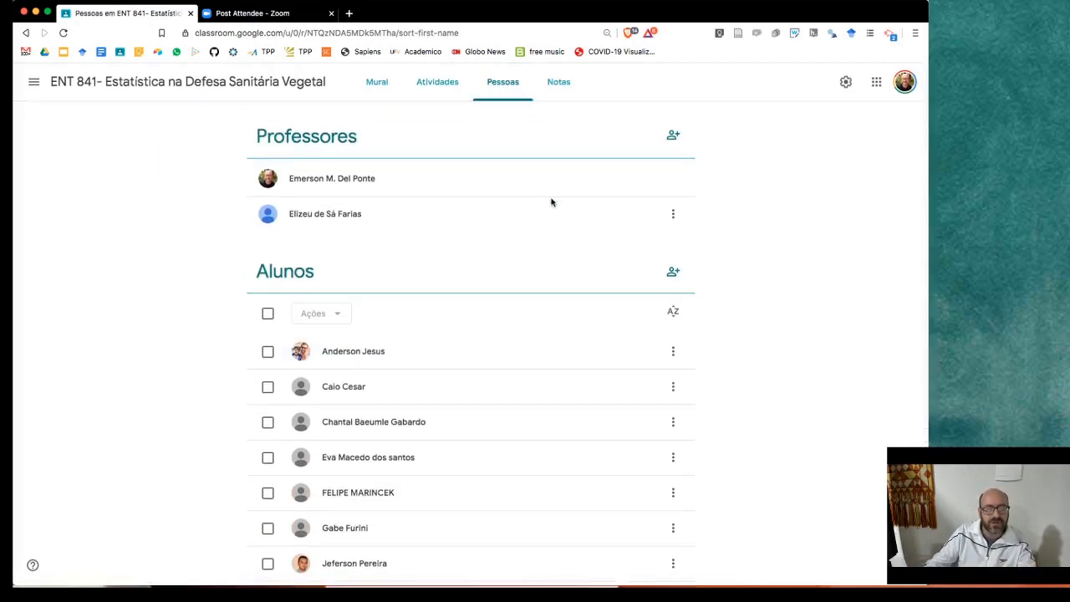
pyautogui.click(674, 274)
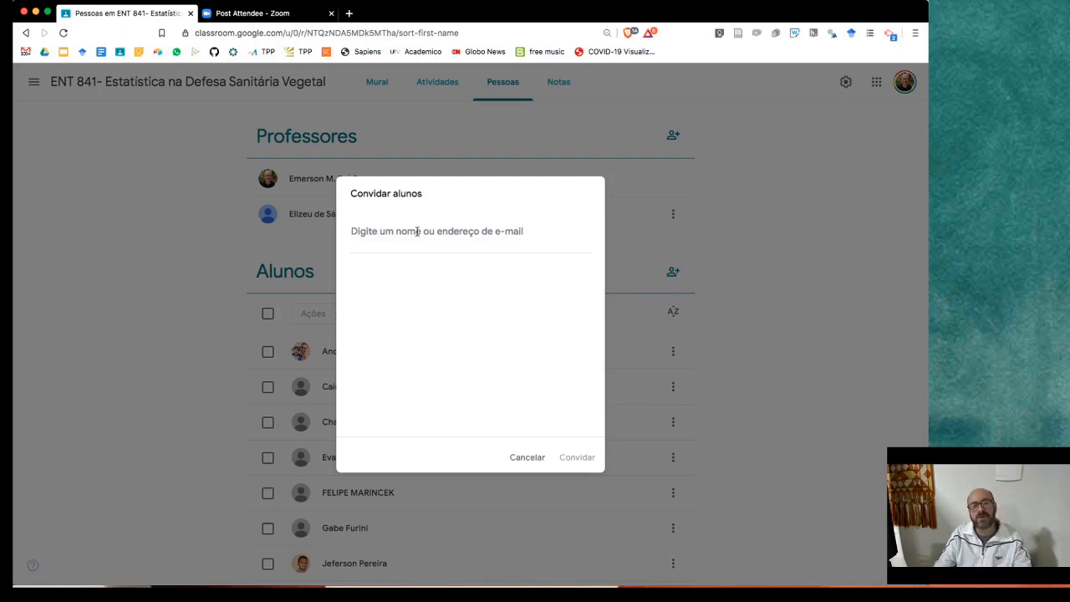
# - Search for a student's account and invite it, then dismiss the domain error and cancel
pyautogui.write('del')
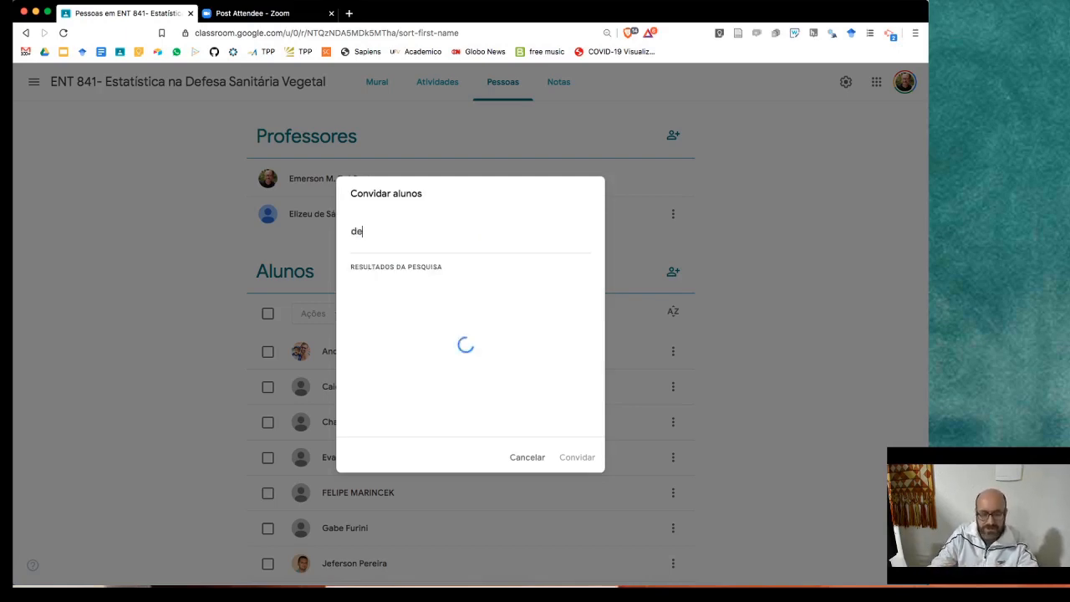
pyautogui.press('BackSpace')
pyautogui.press('BackSpace')
pyautogui.press('BackSpace')
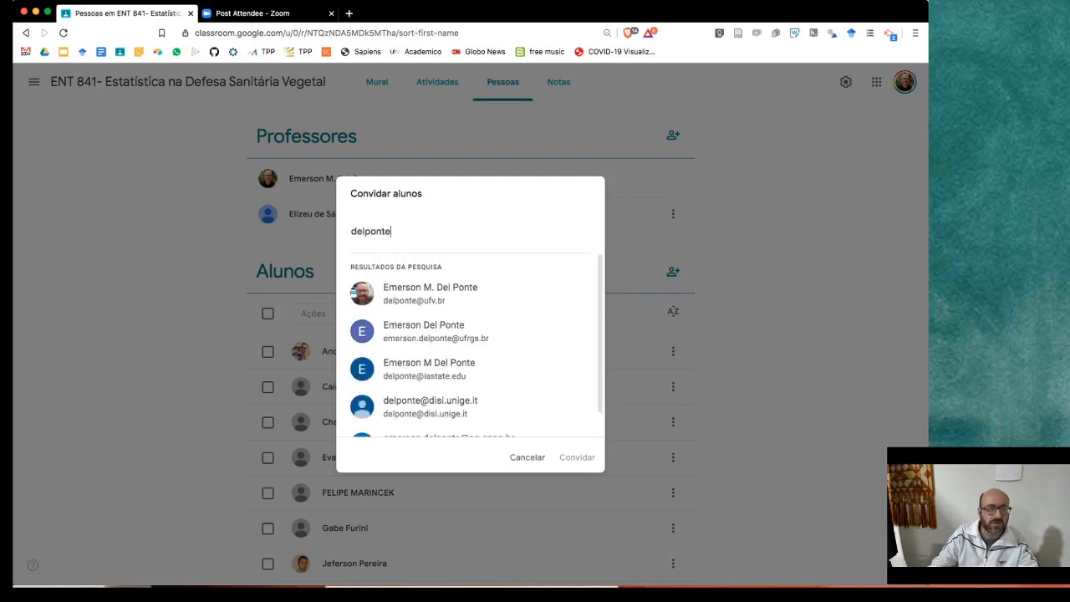
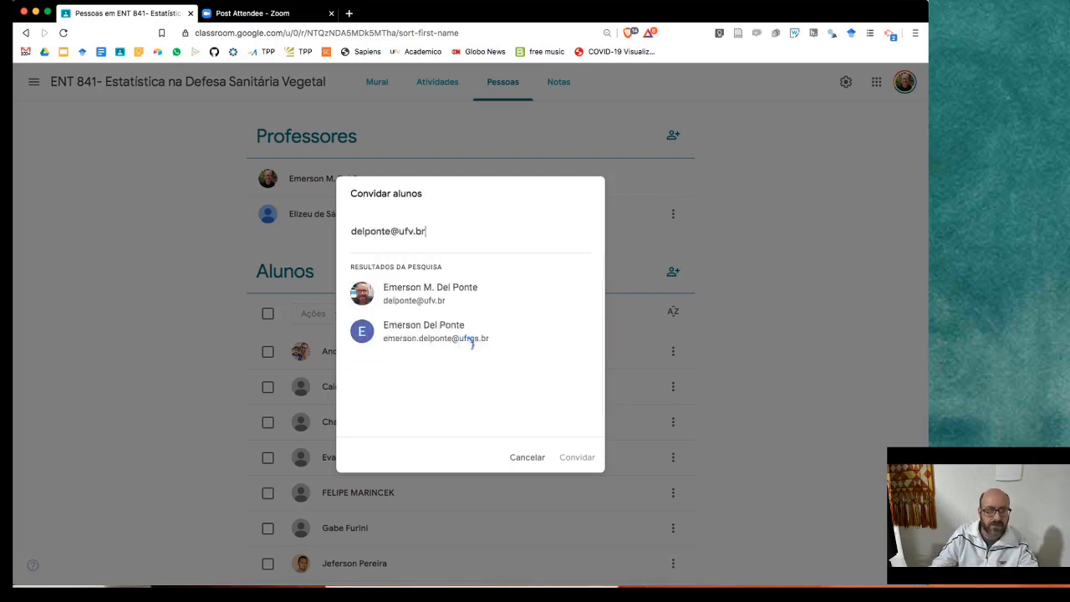
pyautogui.click(418, 286)
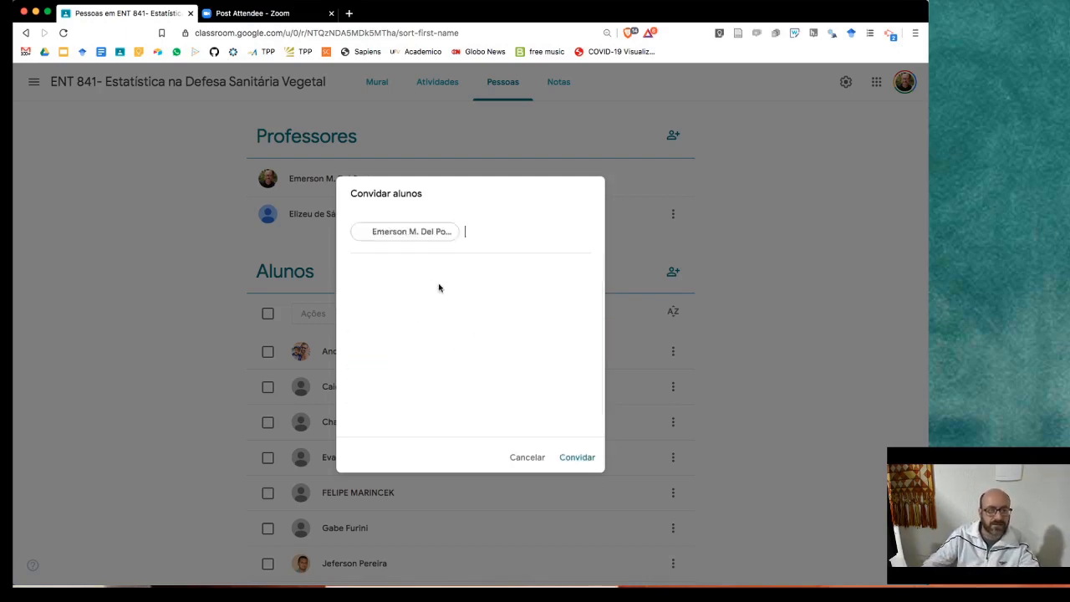
pyautogui.click(576, 457)
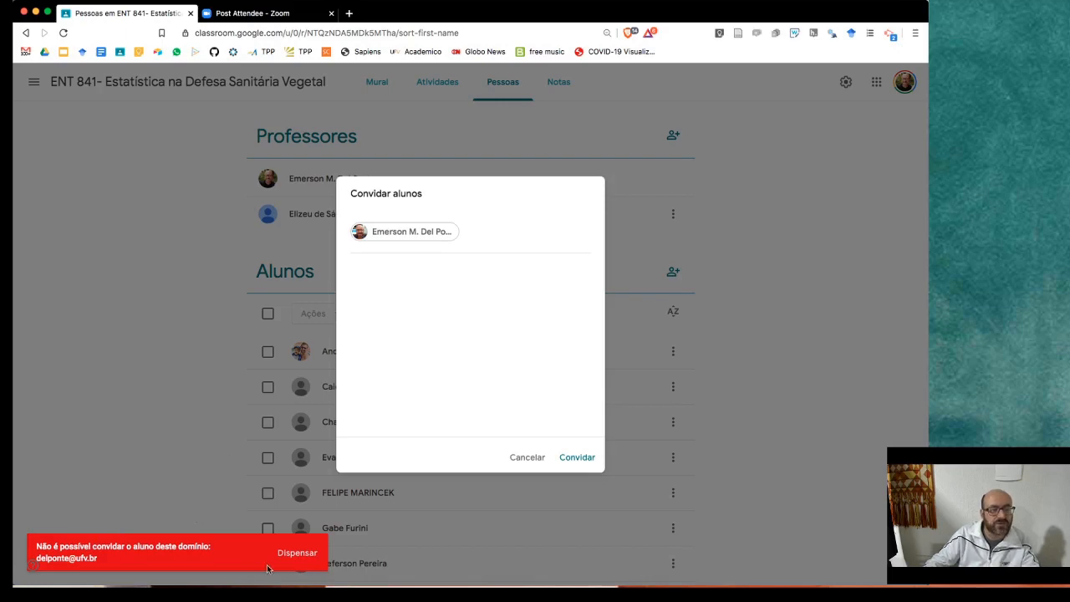
pyautogui.click(294, 553)
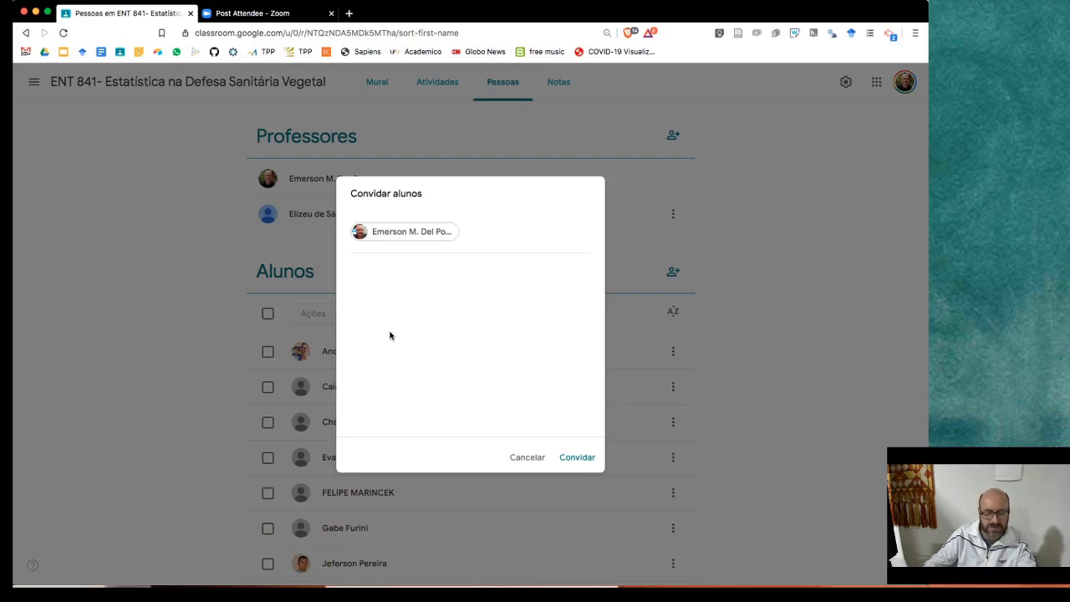
pyautogui.click(539, 460)
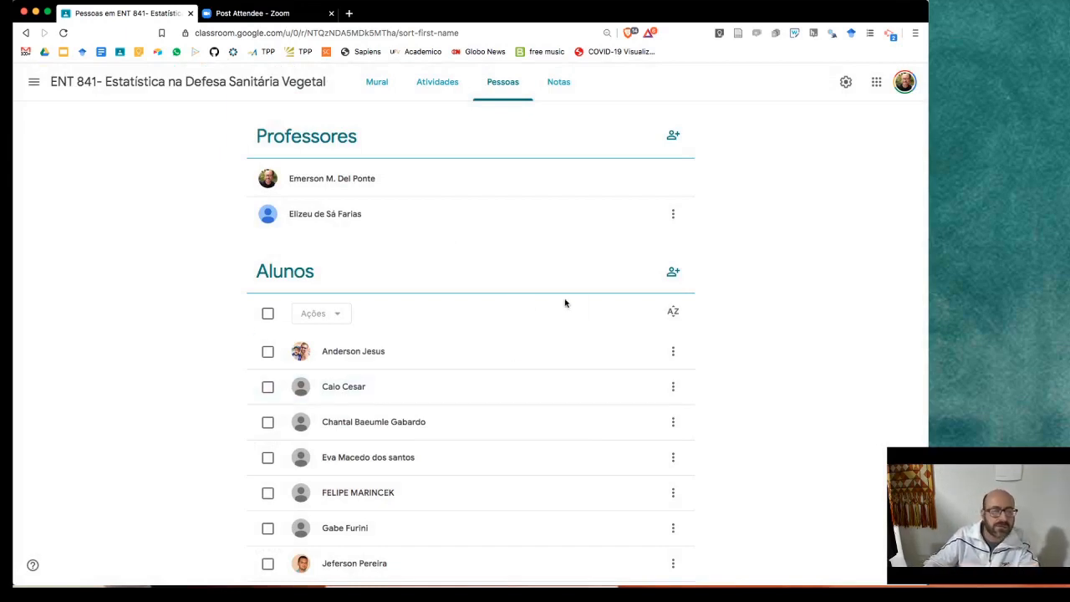
pyautogui.scroll(-2, 736, 300)
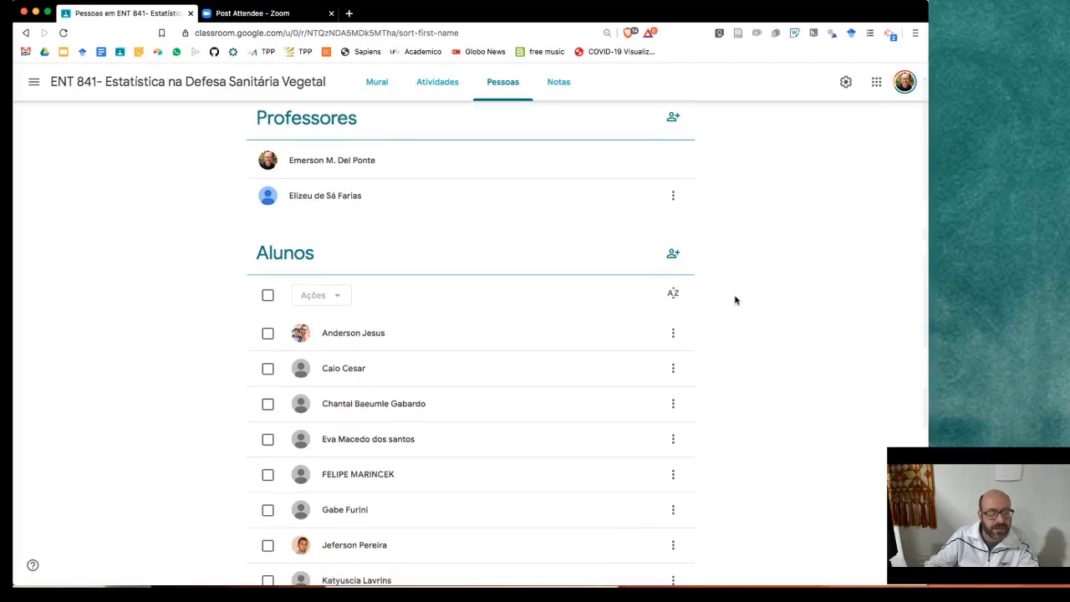
pyautogui.scroll(1, 507, 279)
pyautogui.scroll(-2, 507, 285)
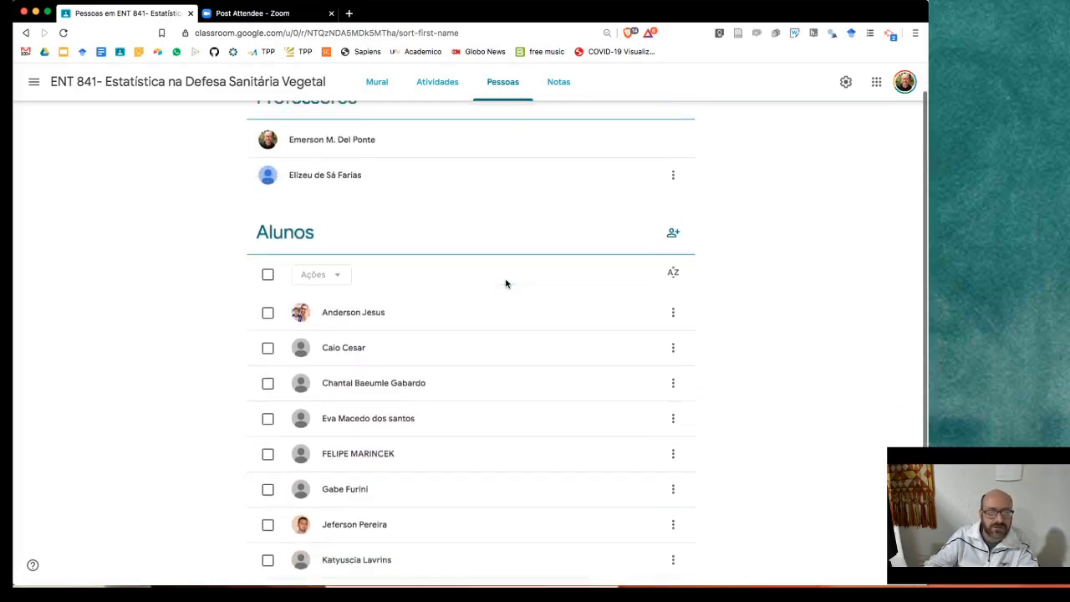
pyautogui.scroll(-4, 370, 251)
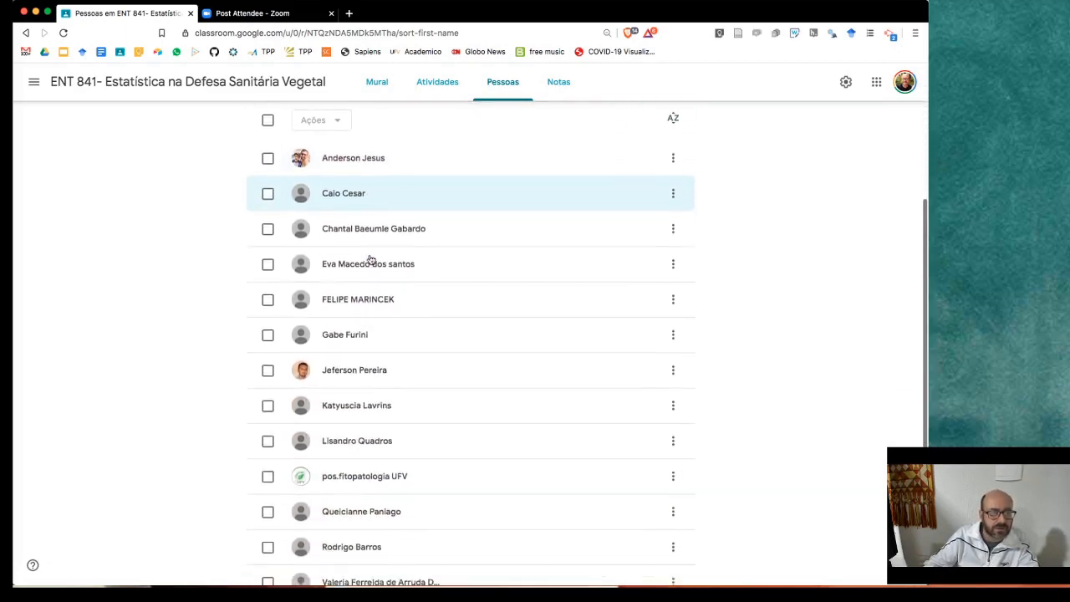
pyautogui.scroll(7, 377, 317)
pyautogui.scroll(-1, 379, 320)
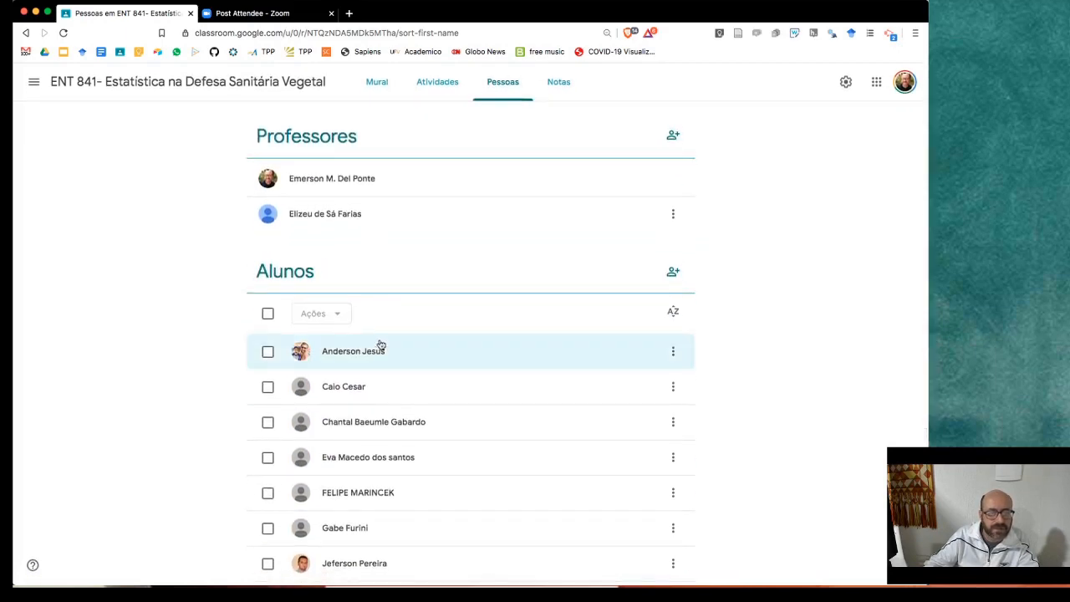
pyautogui.click(423, 357)
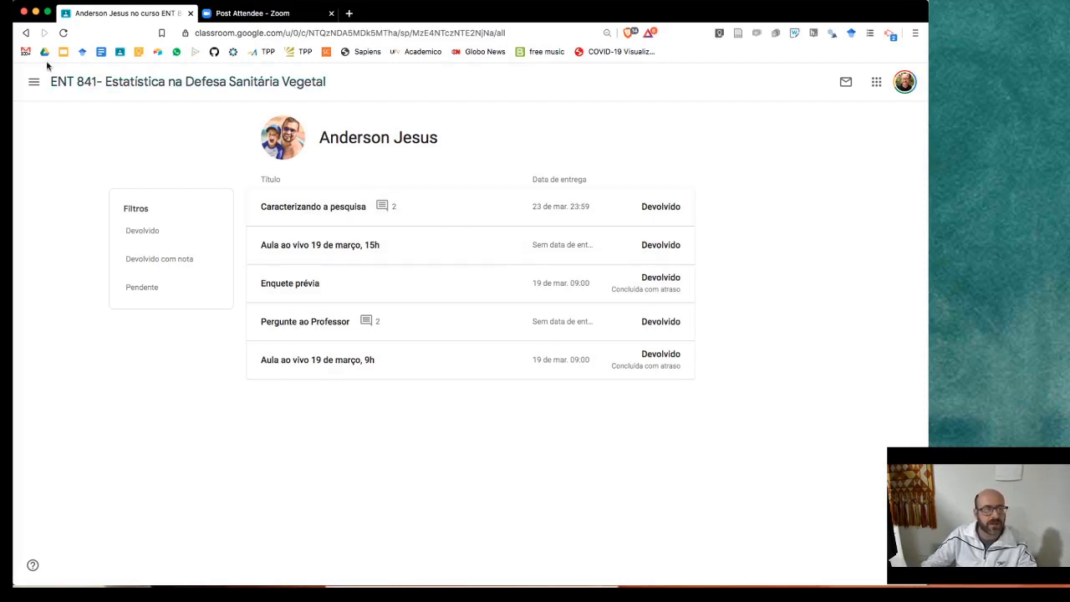
pyautogui.click(27, 34)
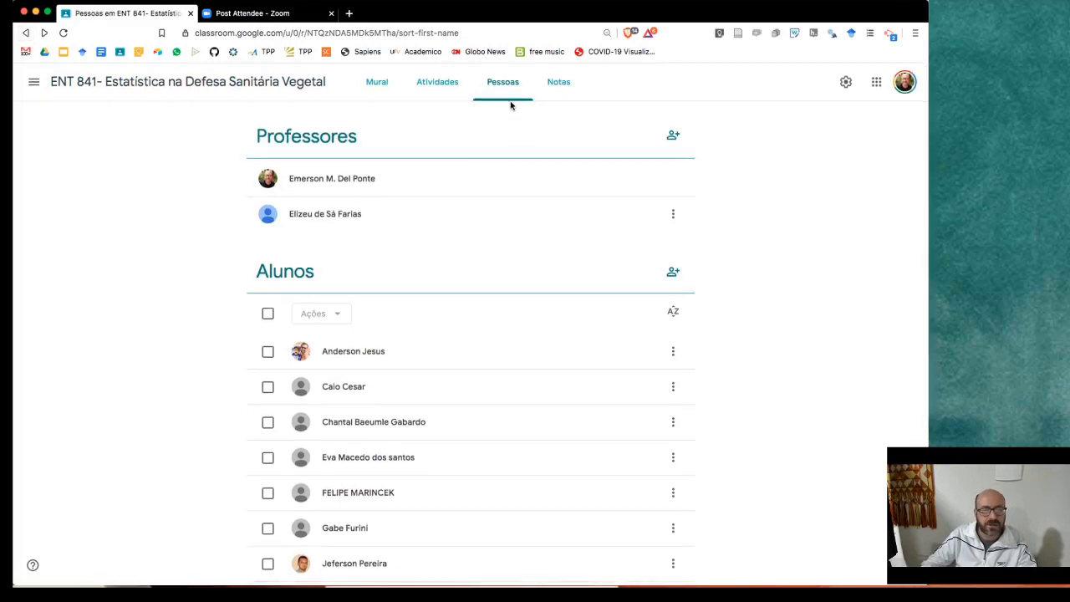
pyautogui.scroll(-2, 477, 160)
pyautogui.scroll(1, 477, 161)
pyautogui.scroll(-5, 478, 161)
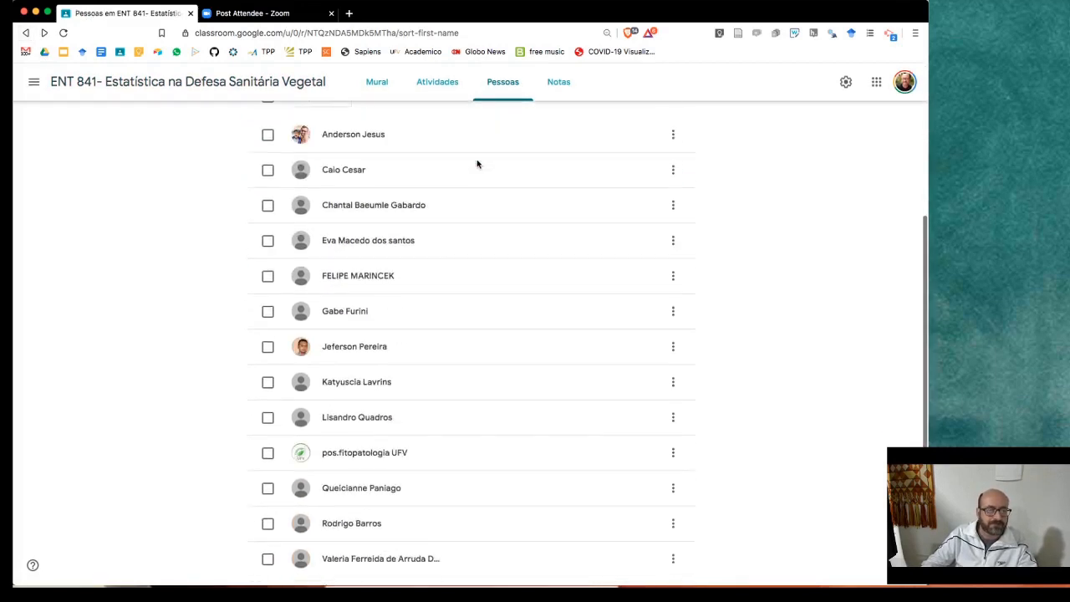
pyautogui.click(673, 193)
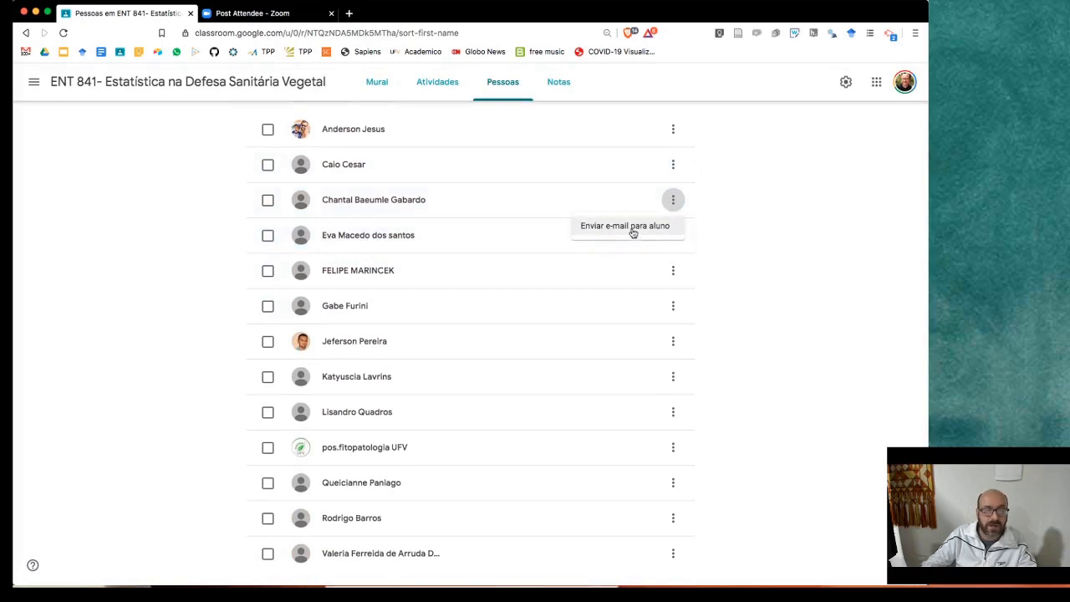
pyautogui.click(767, 242)
pyautogui.scroll(5, 663, 215)
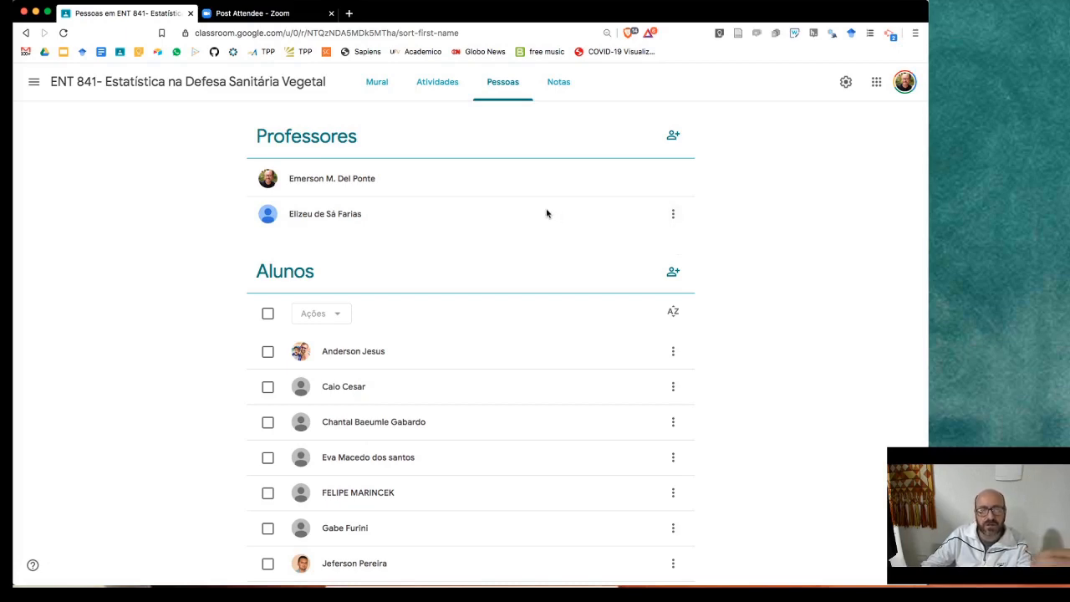
# - In the Notas gradebook, give the first student 90/100 for Caracterizando a pesquisa
pyautogui.click(556, 87)
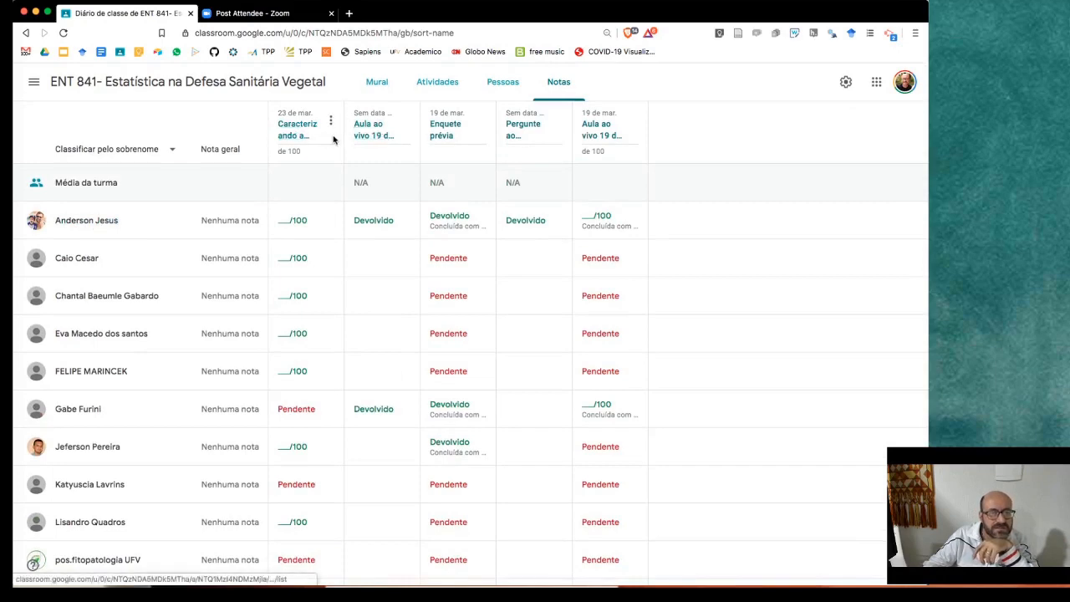
pyautogui.scroll(-1, 444, 151)
pyautogui.scroll(1, 301, 209)
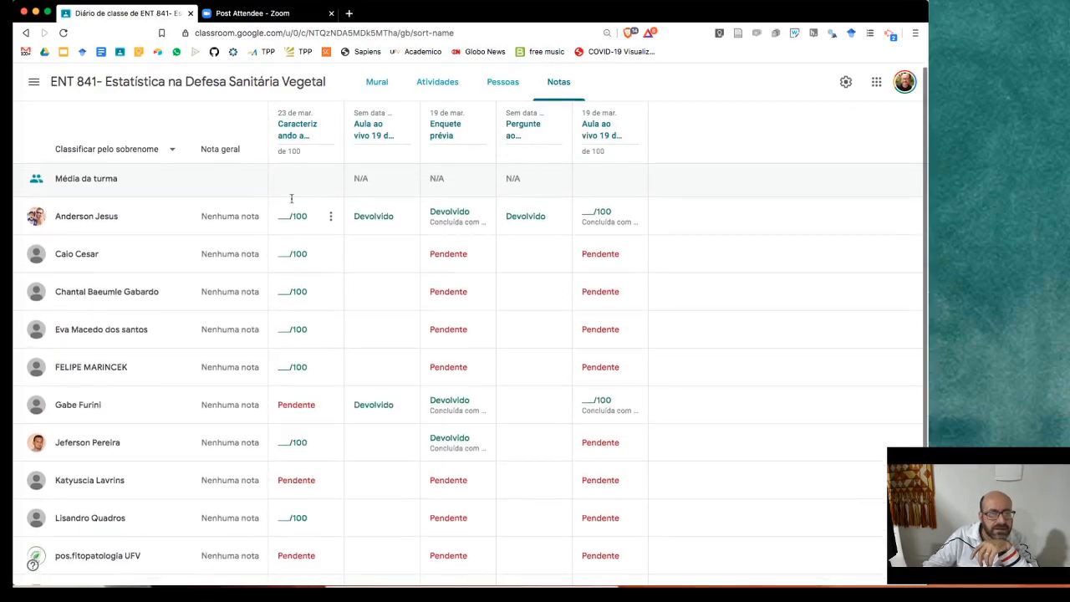
pyautogui.click(286, 215)
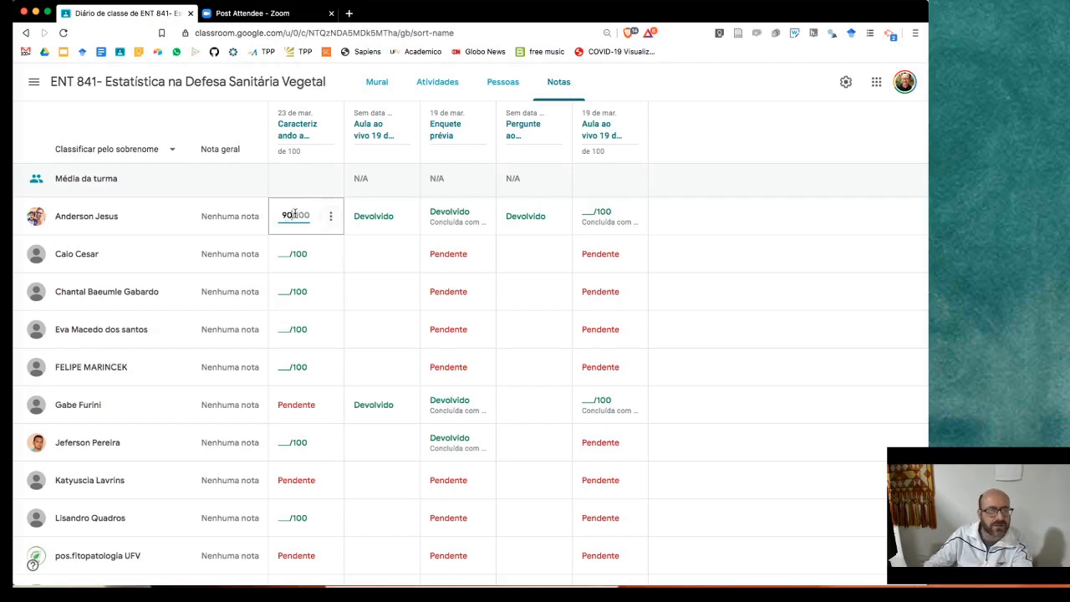
pyautogui.press('Return')
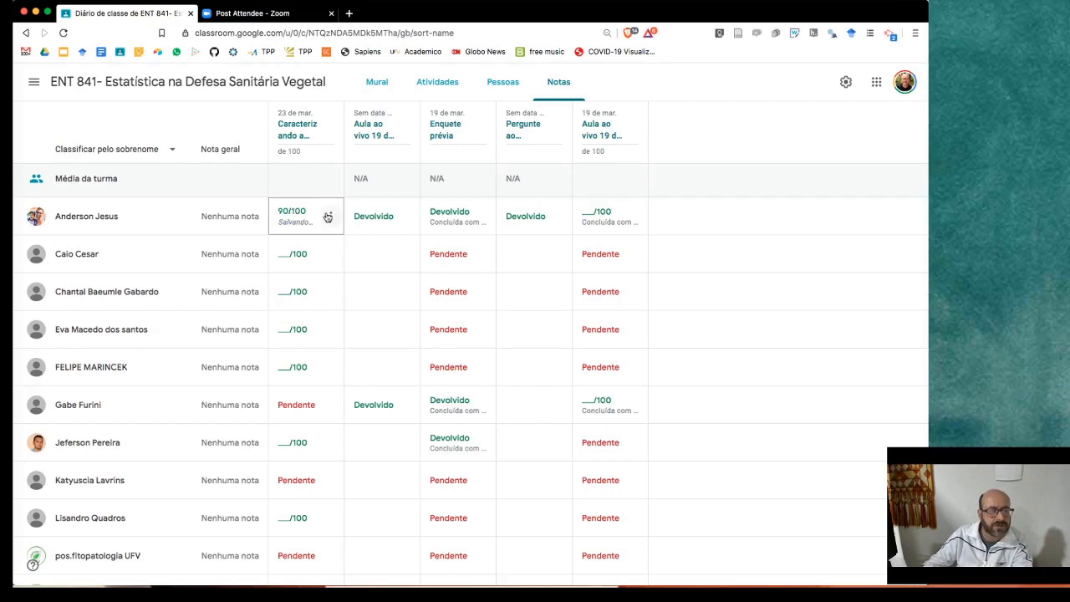
# - Delete that 90/100 grade so the cell shows blank, then open its ⋮ menu
pyautogui.click(330, 216)
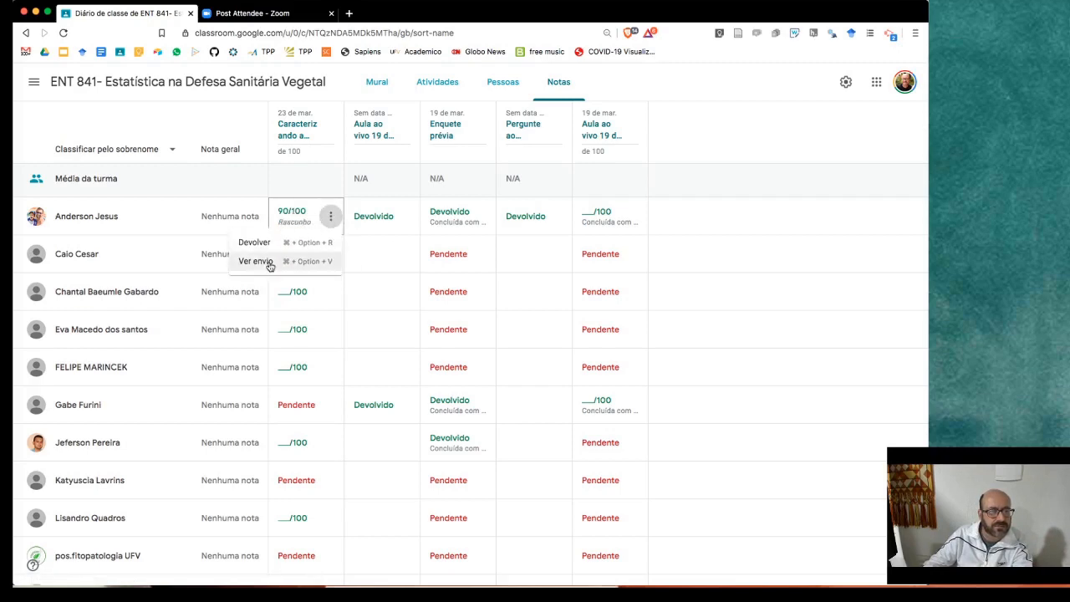
pyautogui.click(284, 215)
pyautogui.click(285, 213)
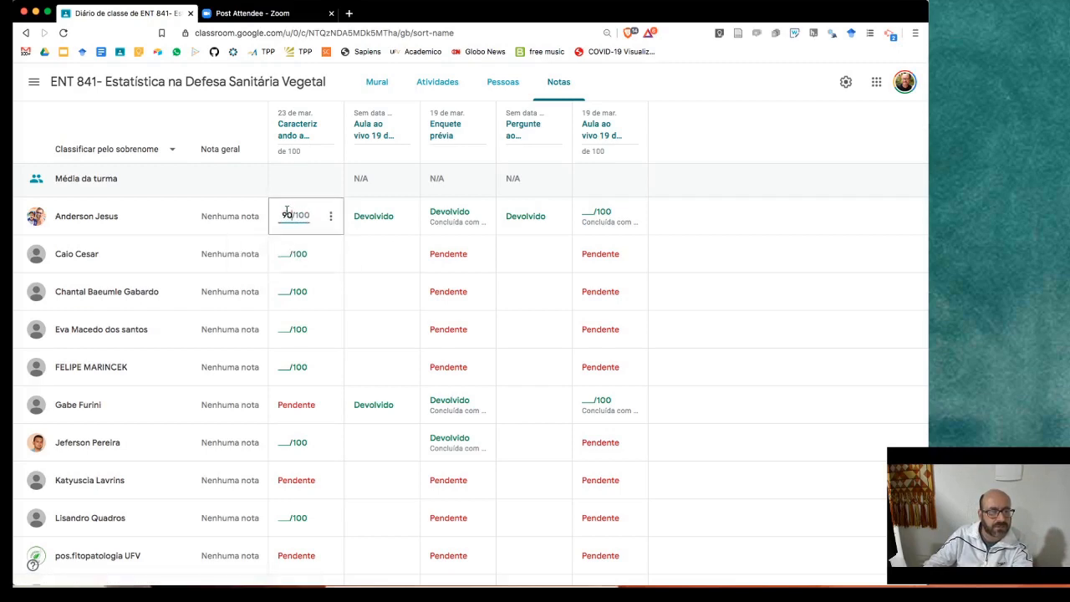
pyautogui.press('BackSpace')
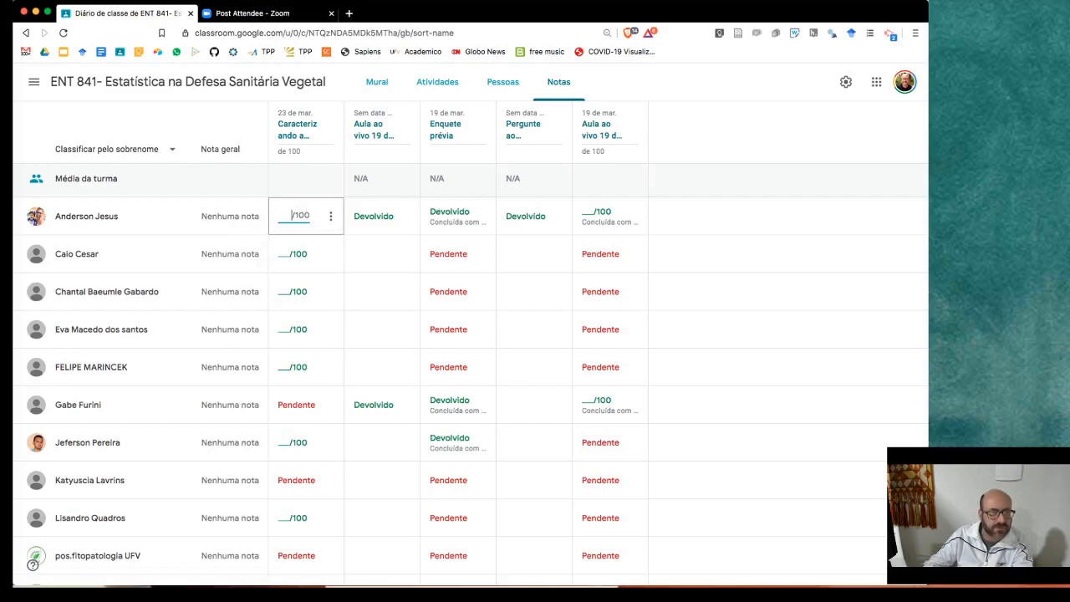
pyautogui.press('Return')
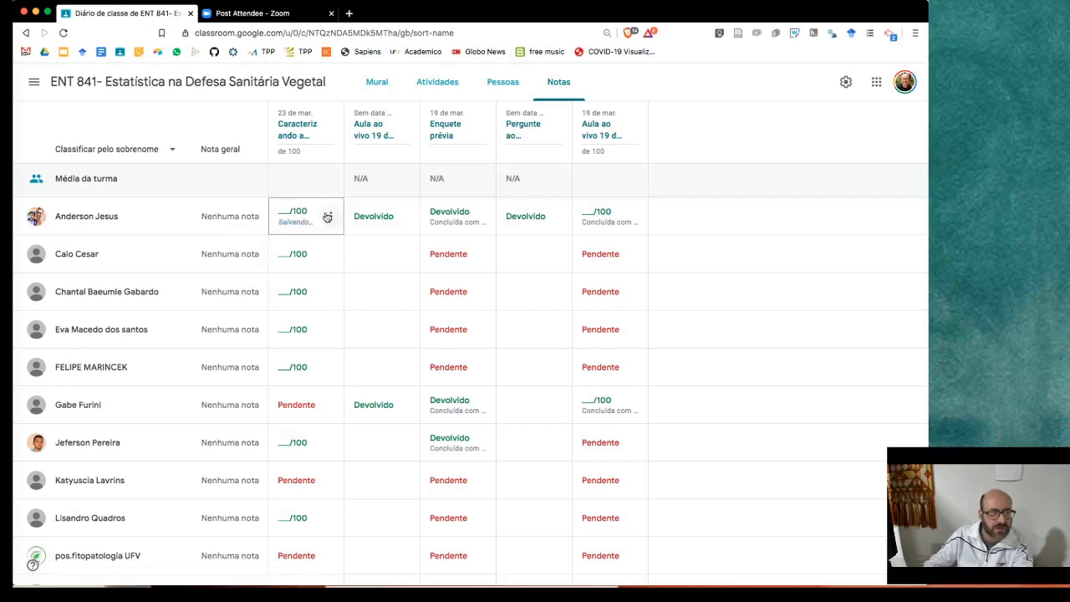
pyautogui.click(329, 216)
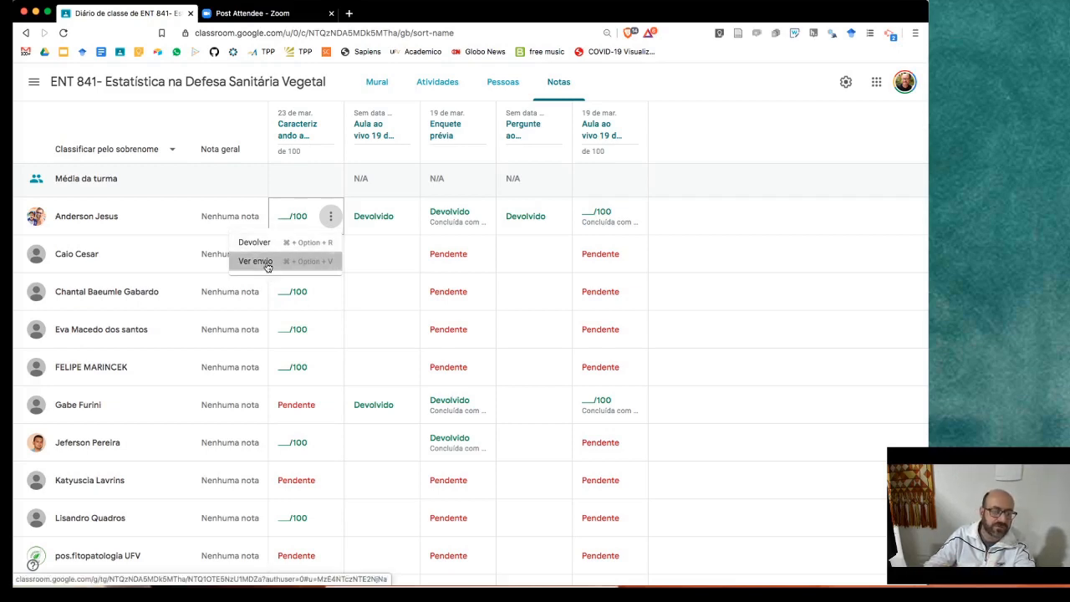
# - View the first student's Caracterizando a pesquisa submission, then return to the Diário de classe tab
pyautogui.click(267, 264)
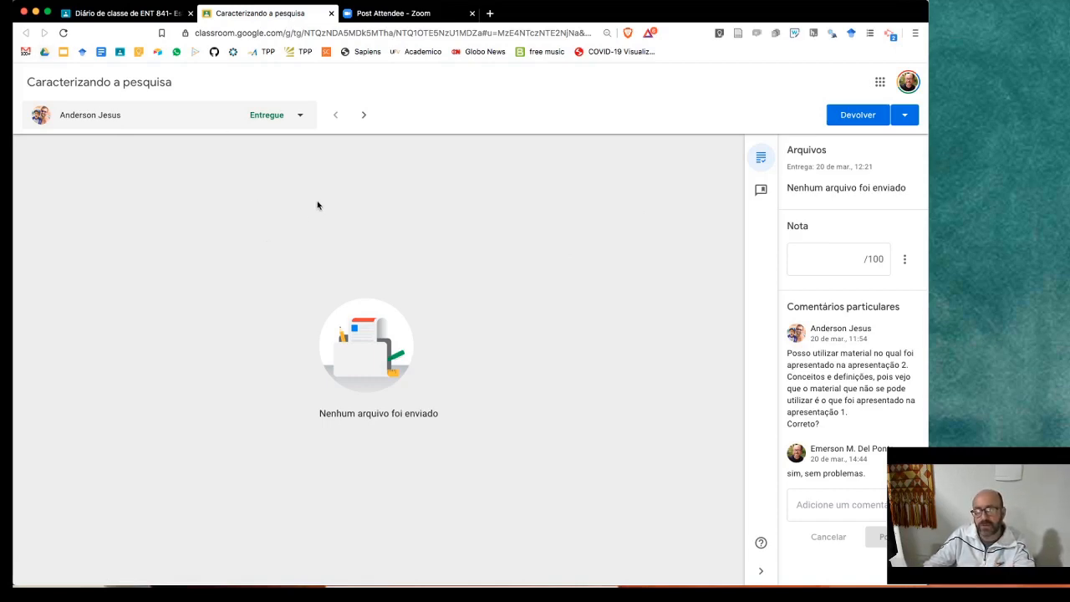
pyautogui.click(117, 14)
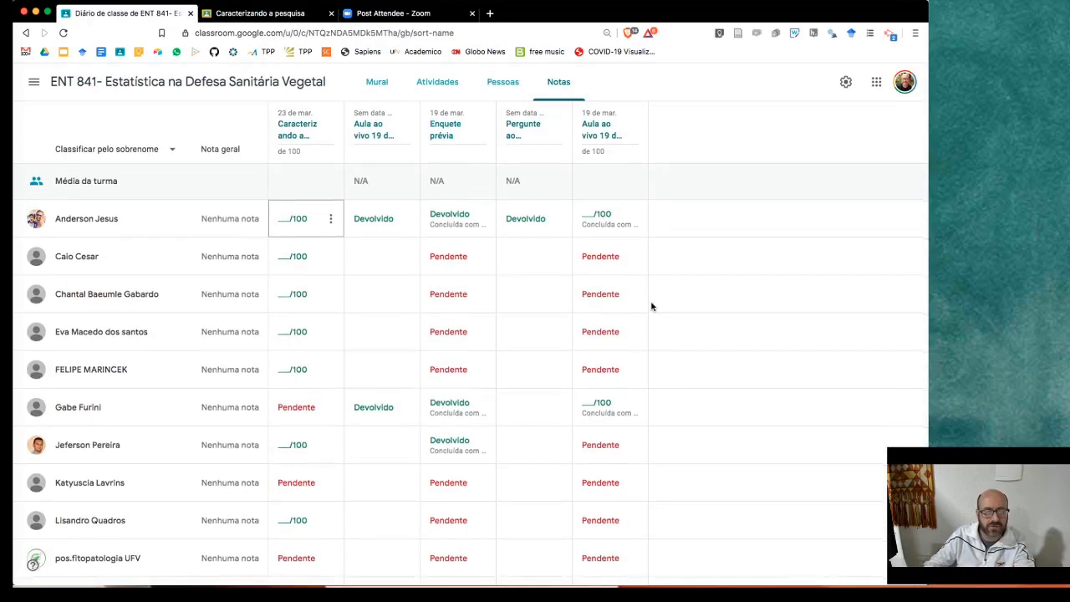
pyautogui.scroll(-3, 547, 227)
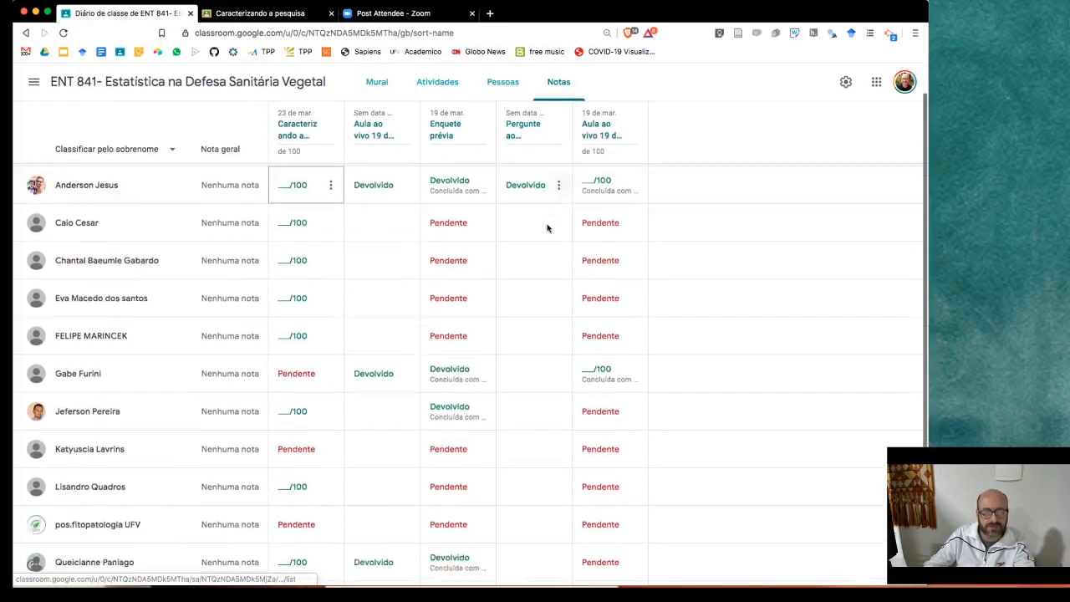
pyautogui.scroll(3, 547, 227)
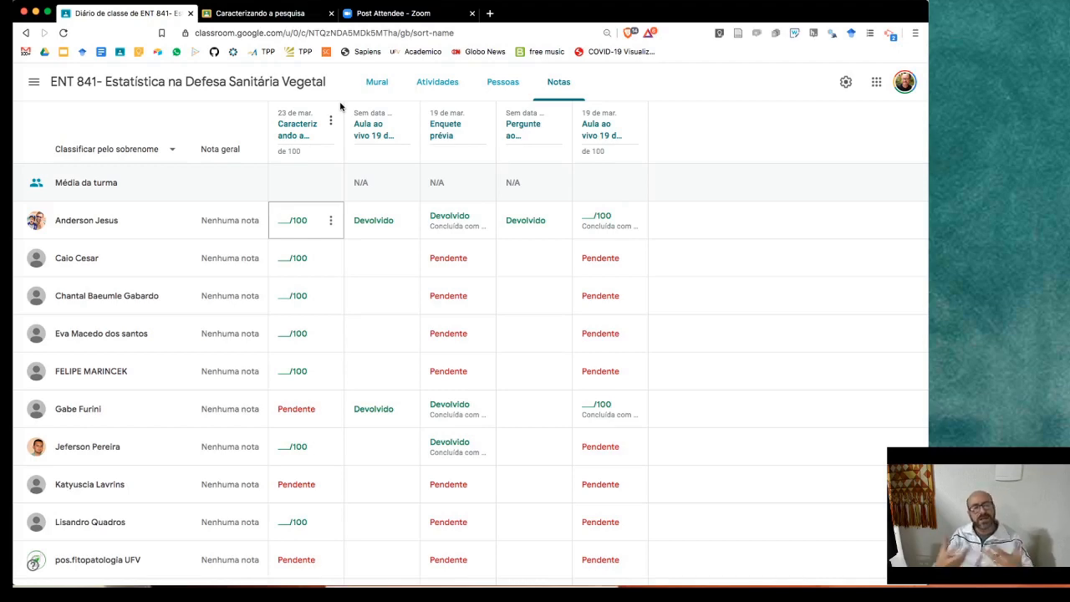
# - Expand Enquete prévia under Atividades and open its form 'ENT 841 - Enquete prévia da disciplina'
pyautogui.click(437, 82)
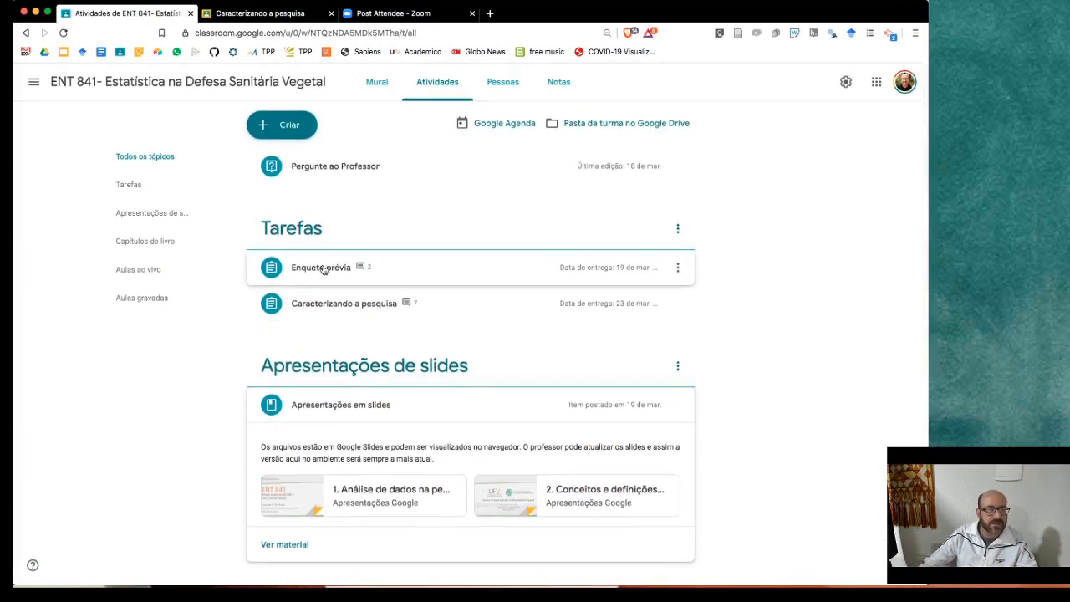
pyautogui.click(324, 270)
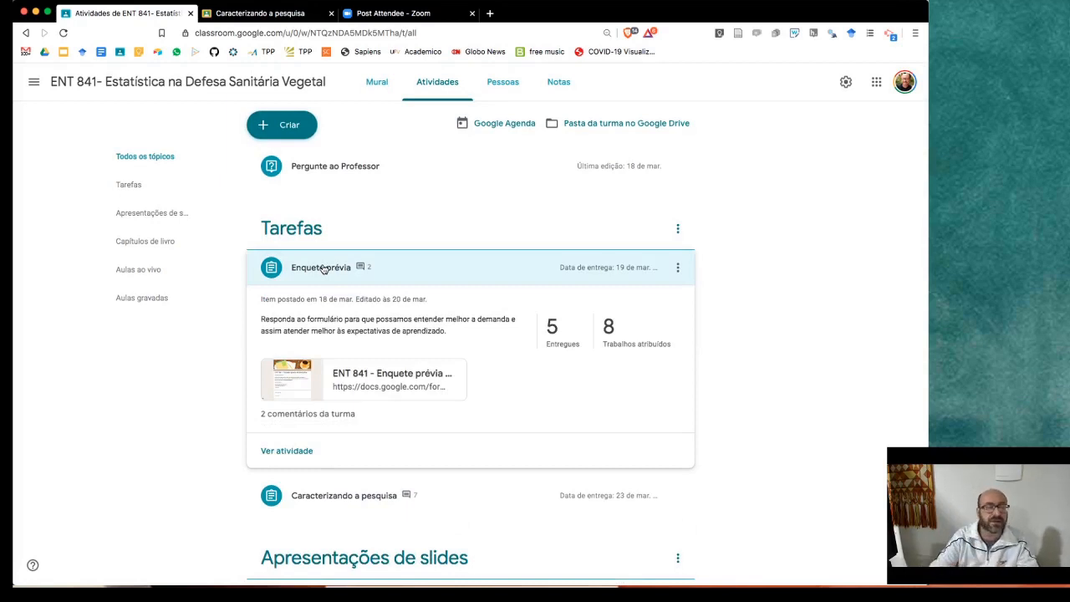
pyautogui.scroll(-1, 429, 341)
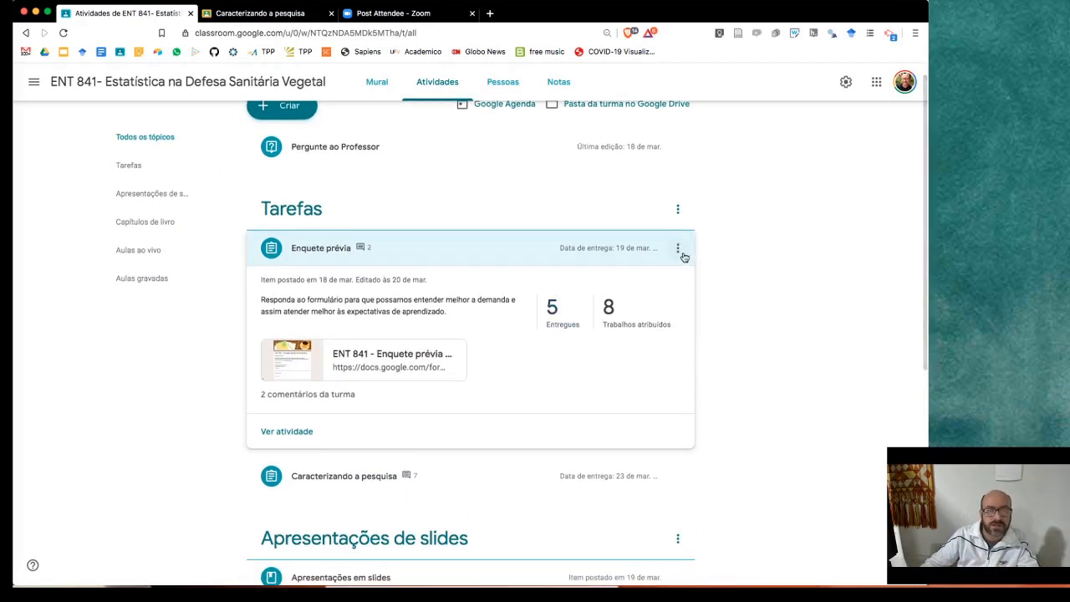
pyautogui.click(678, 250)
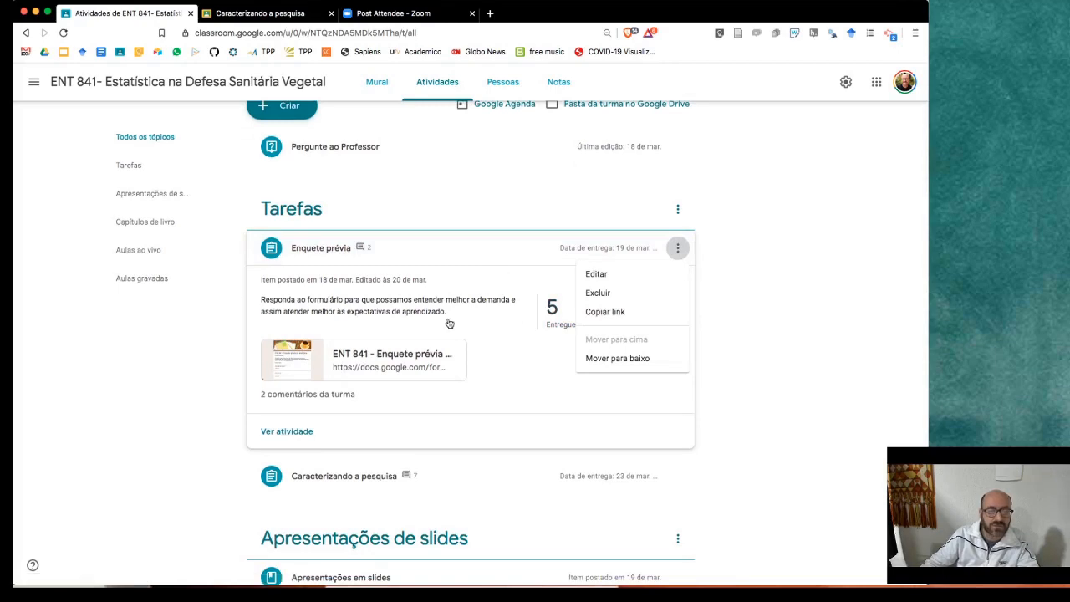
pyautogui.click(413, 313)
pyautogui.click(378, 356)
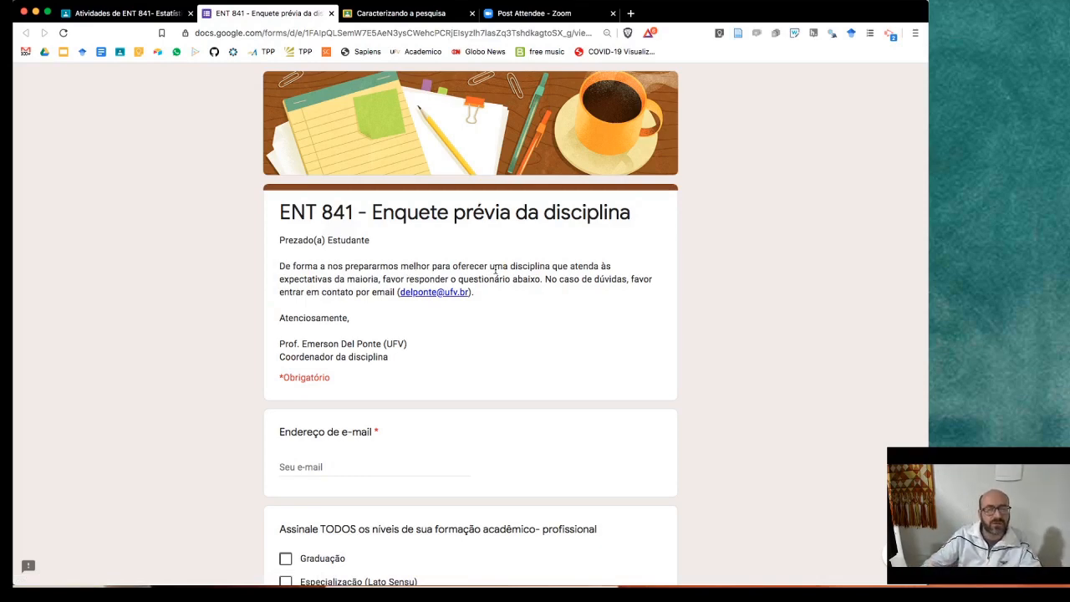
# - Scroll through the Enquete prévia survey questions, then return to the Atividades de ENT 841 tab
pyautogui.scroll(-1, 494, 272)
pyautogui.scroll(1, 494, 280)
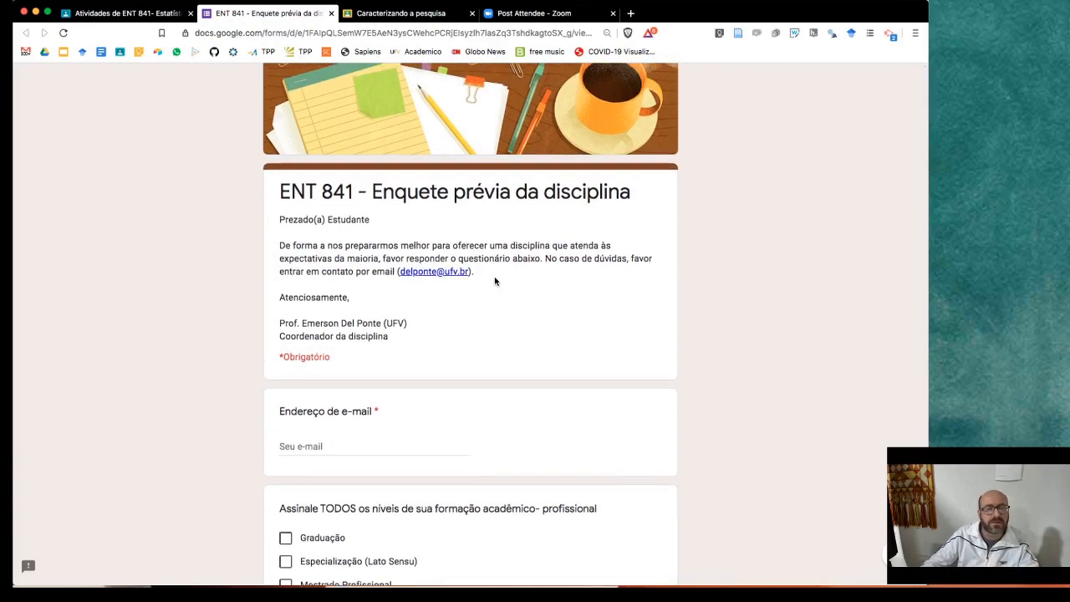
pyautogui.scroll(-4, 495, 282)
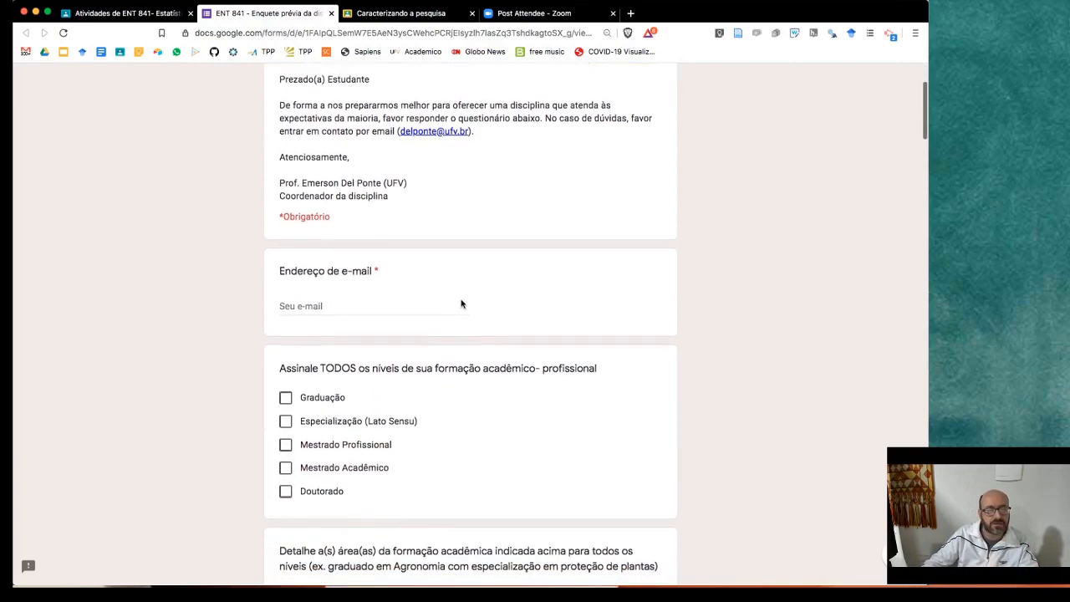
pyautogui.scroll(-3, 462, 304)
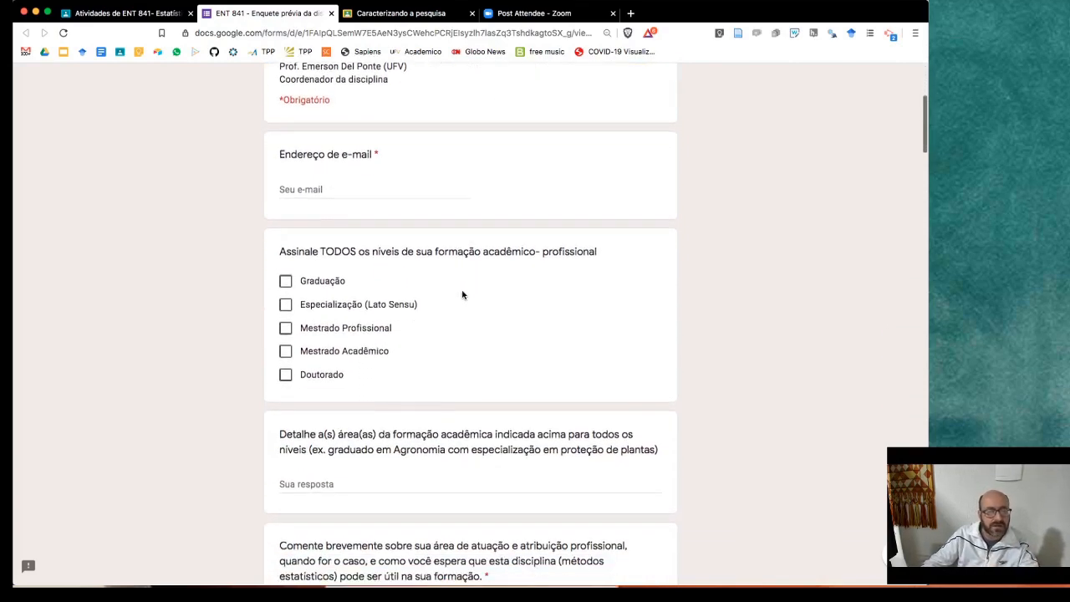
pyautogui.scroll(-1, 460, 294)
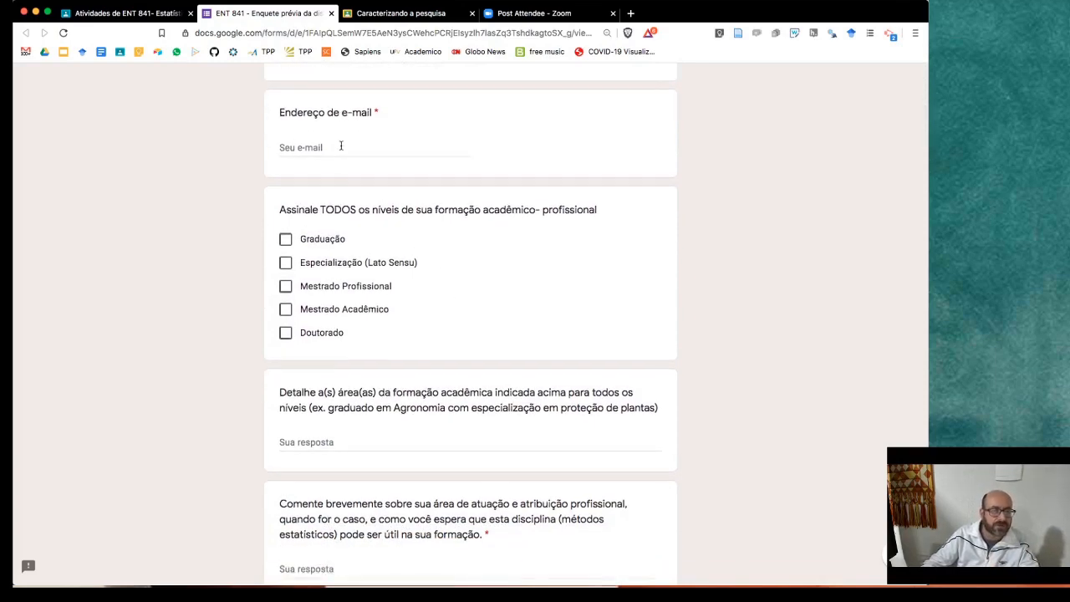
pyautogui.scroll(-3, 439, 249)
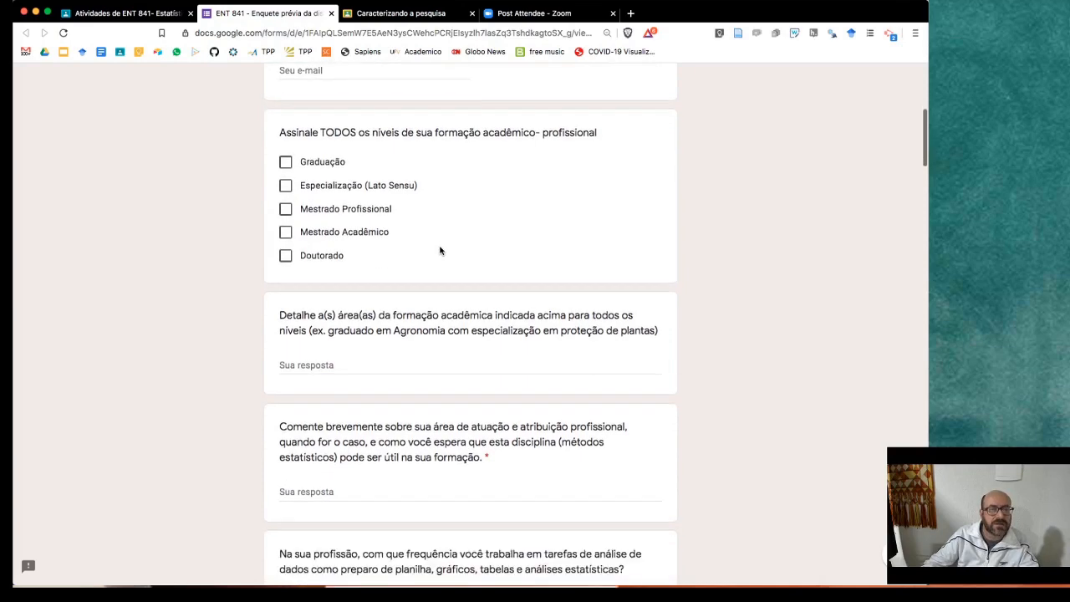
pyautogui.scroll(-2, 348, 206)
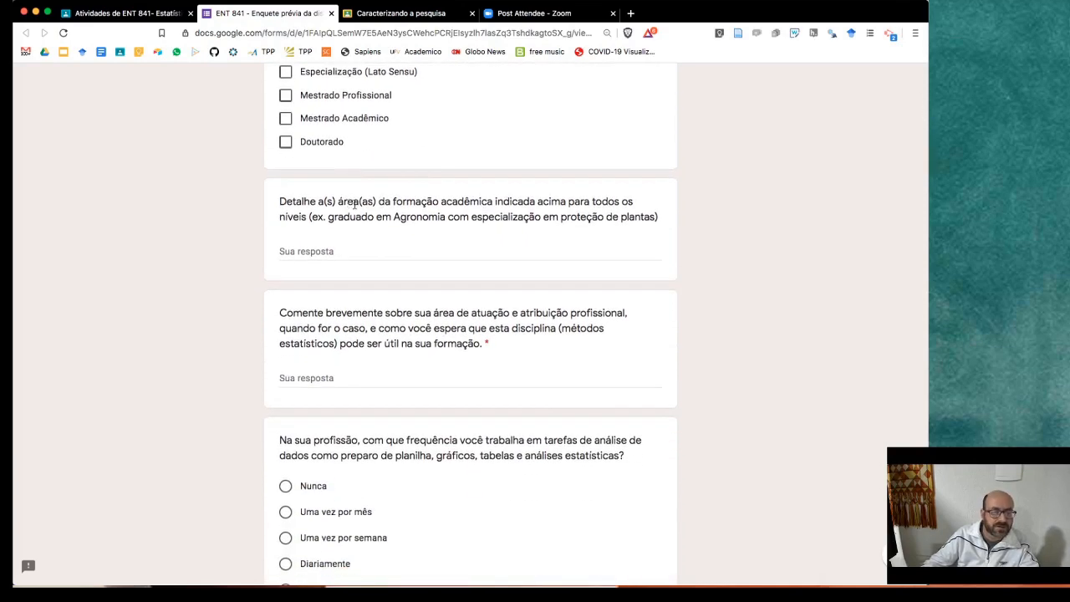
pyautogui.scroll(1, 319, 194)
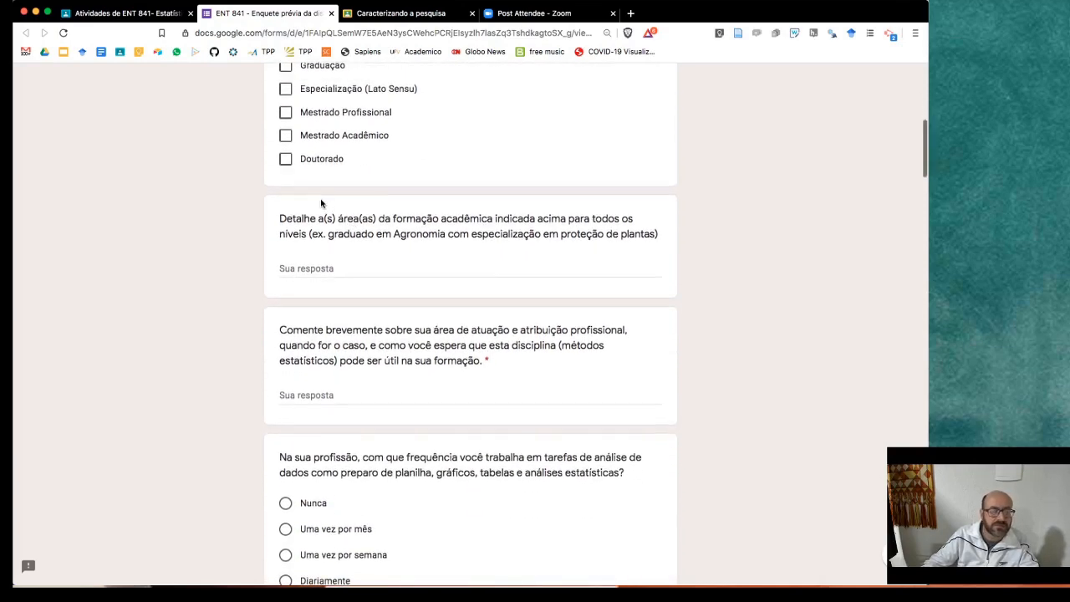
pyautogui.scroll(1, 320, 197)
pyautogui.scroll(-3, 320, 199)
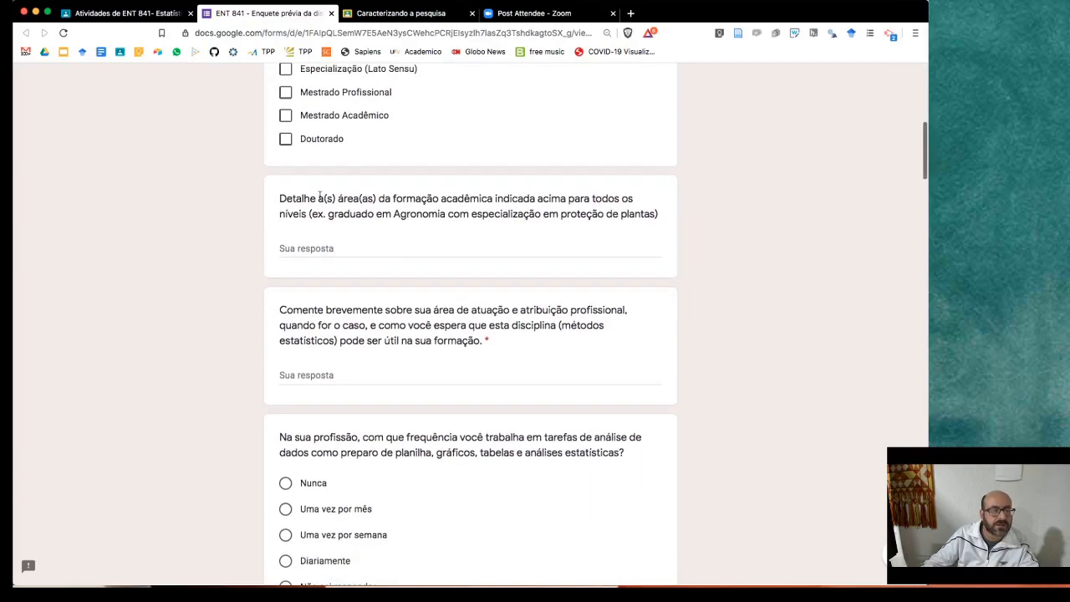
pyautogui.scroll(-10, 316, 204)
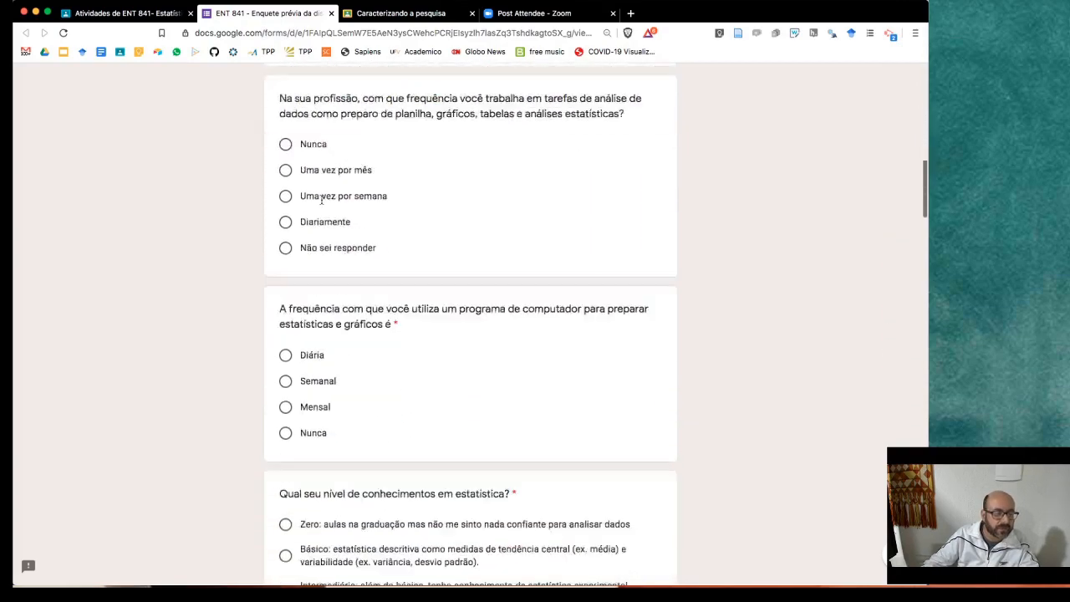
pyautogui.scroll(-5, 321, 203)
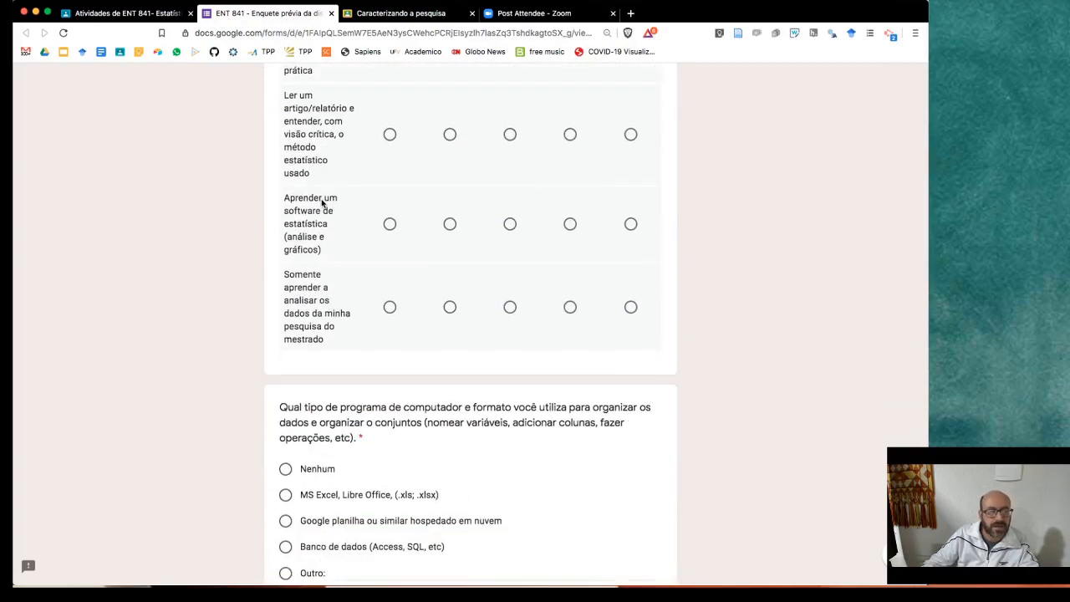
pyautogui.click(126, 14)
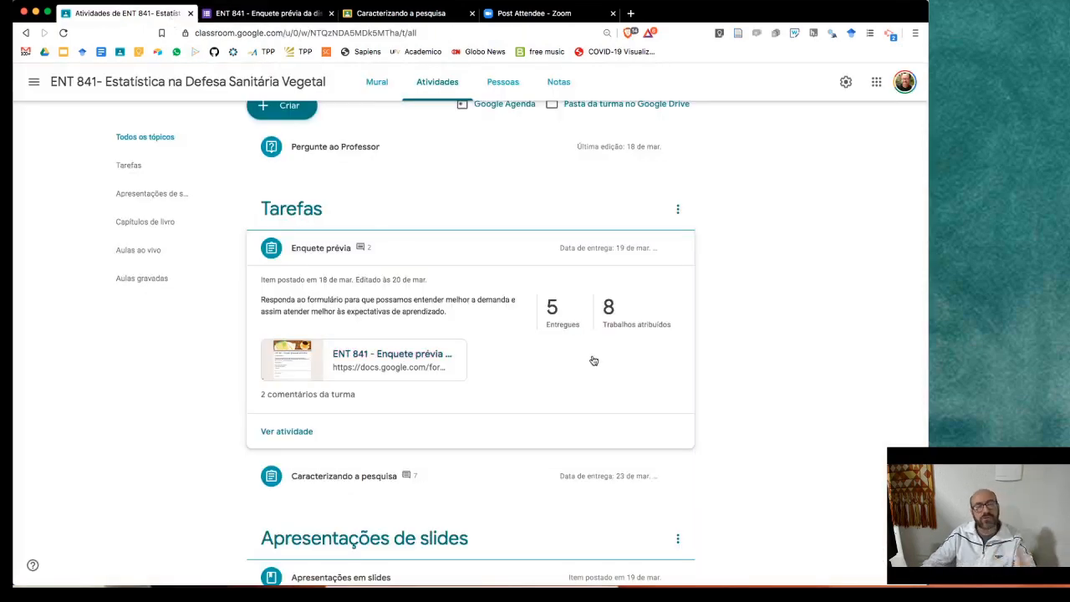
# - Check the 5 Entregues submissions for Enquete prévia, then return to the ENT 841 class stream
pyautogui.click(552, 309)
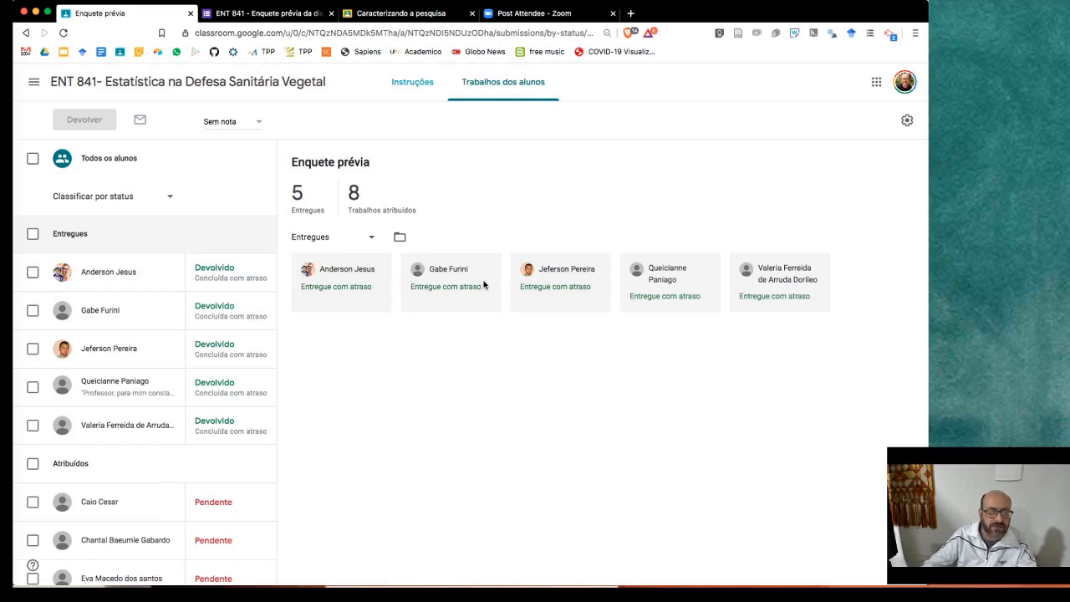
pyautogui.click(236, 87)
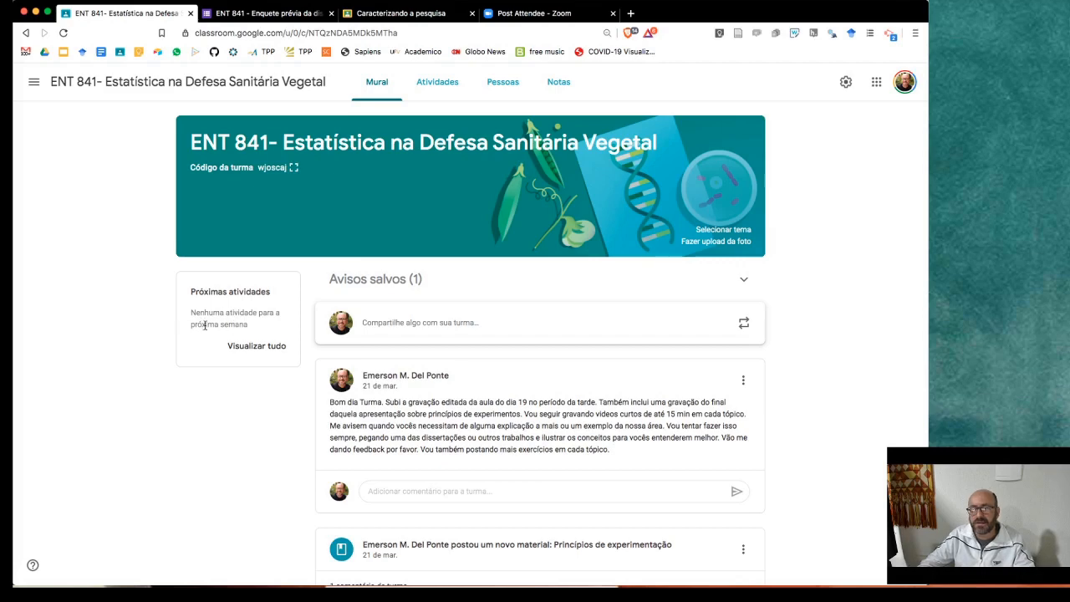
# - Switch between Atividades and Mural, then open the class's Google Agenda calendar from Atividades
pyautogui.click(438, 82)
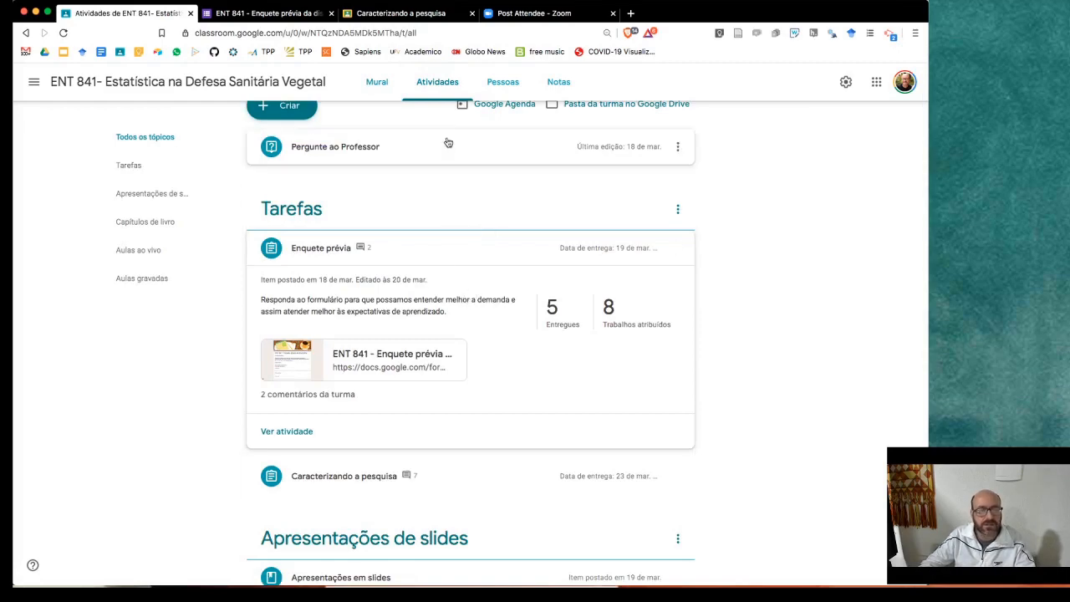
pyautogui.click(376, 81)
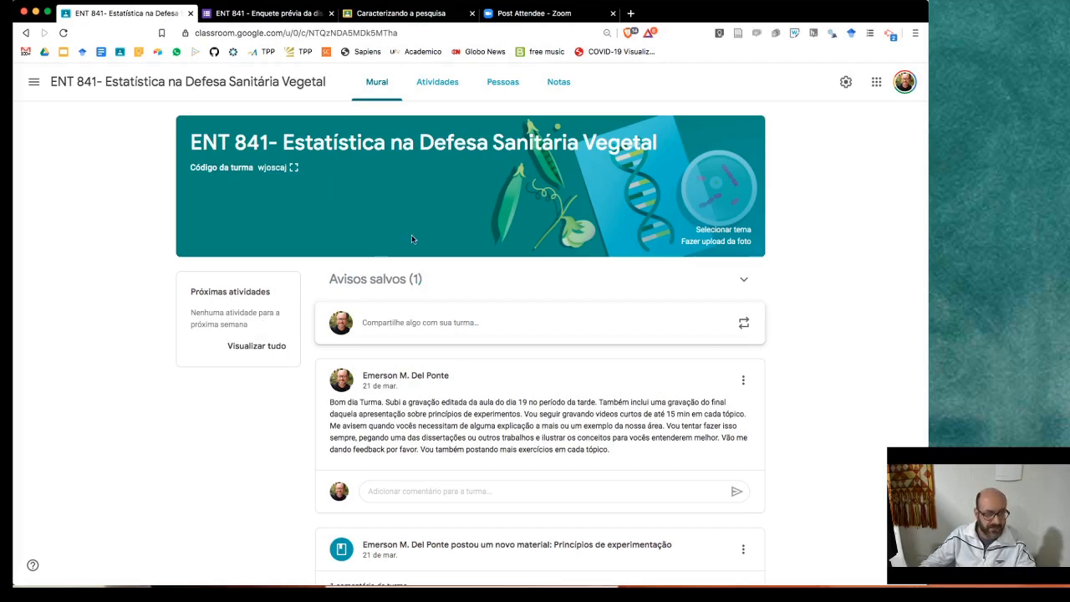
pyautogui.click(436, 87)
pyautogui.scroll(1, 681, 198)
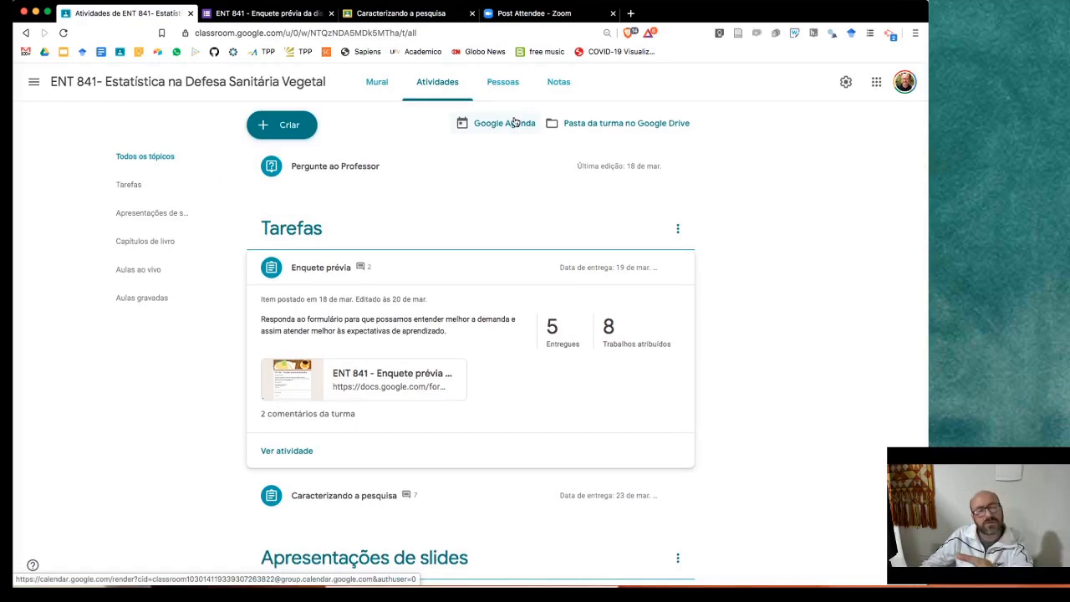
pyautogui.click(516, 127)
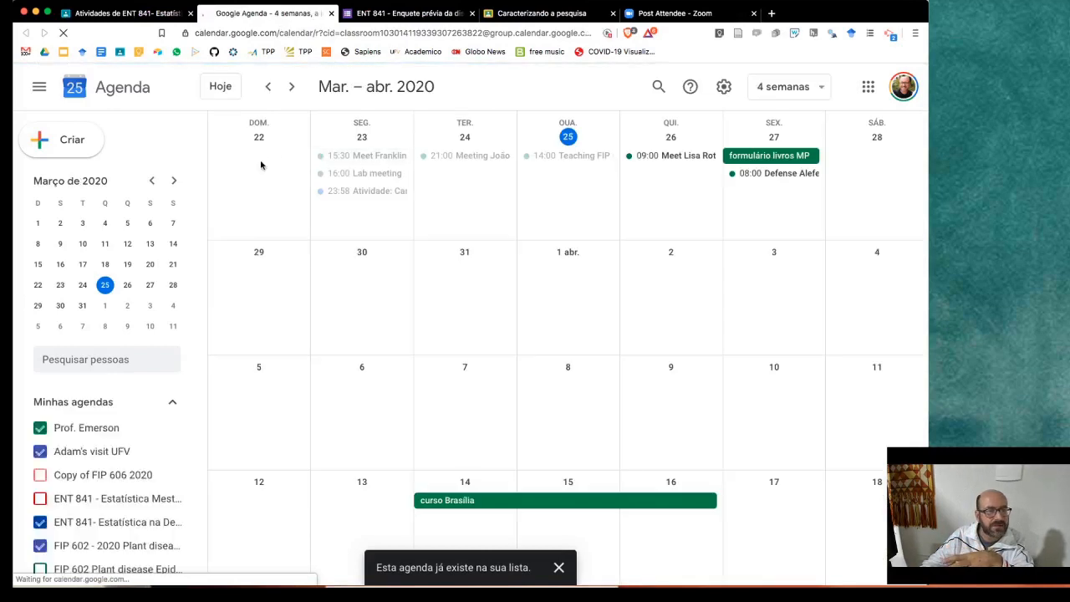
# - Hide every calendar except ENT 841, including FIP 602, and browse the adjacent four weeks
pyautogui.click(40, 427)
pyautogui.click(40, 452)
pyautogui.scroll(-1, 50, 460)
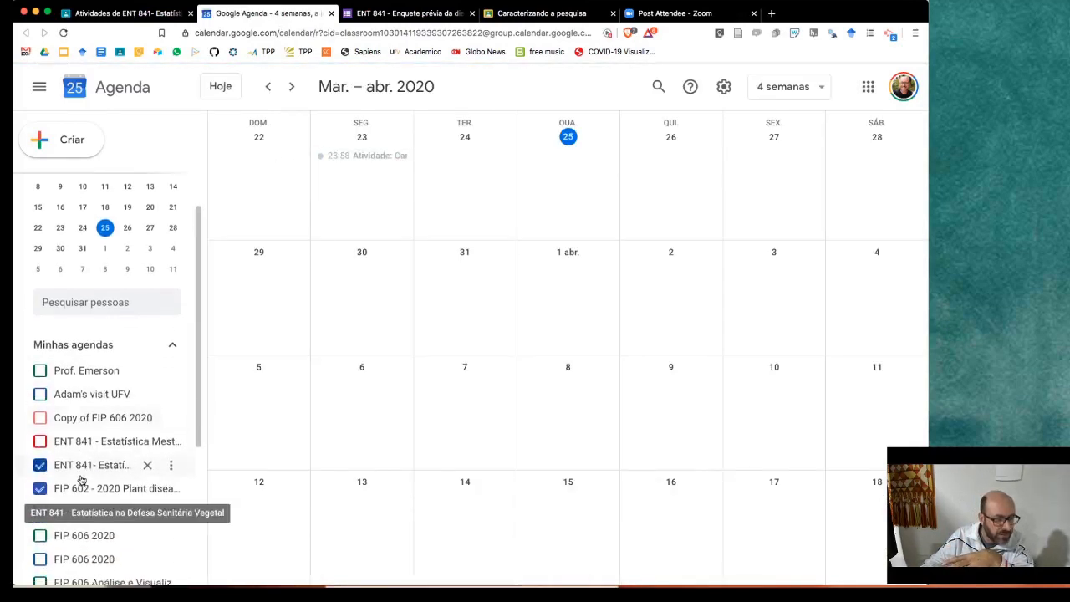
pyautogui.click(40, 485)
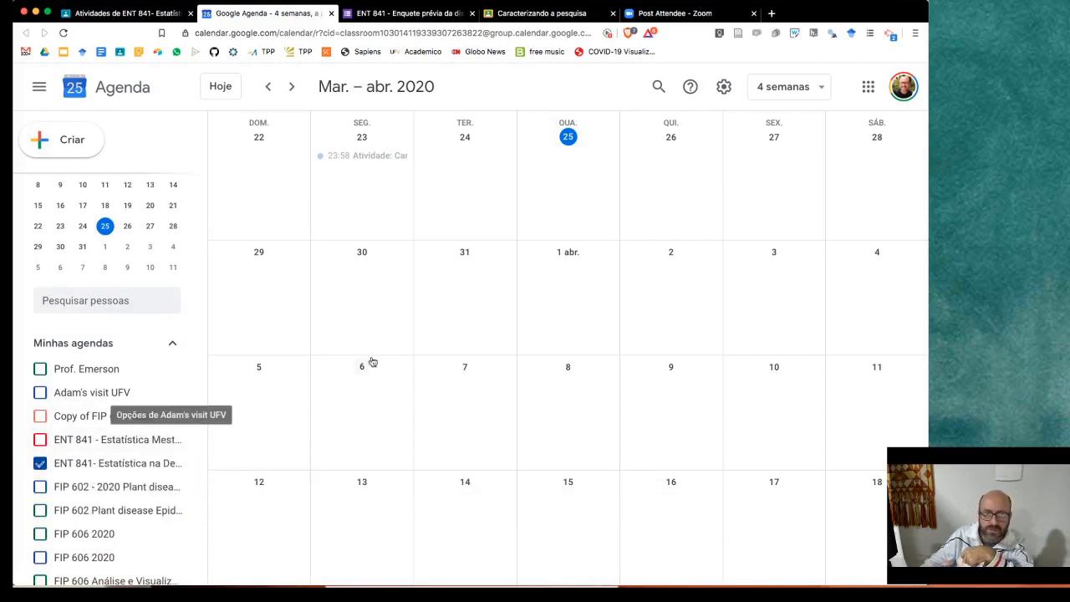
pyautogui.click(269, 87)
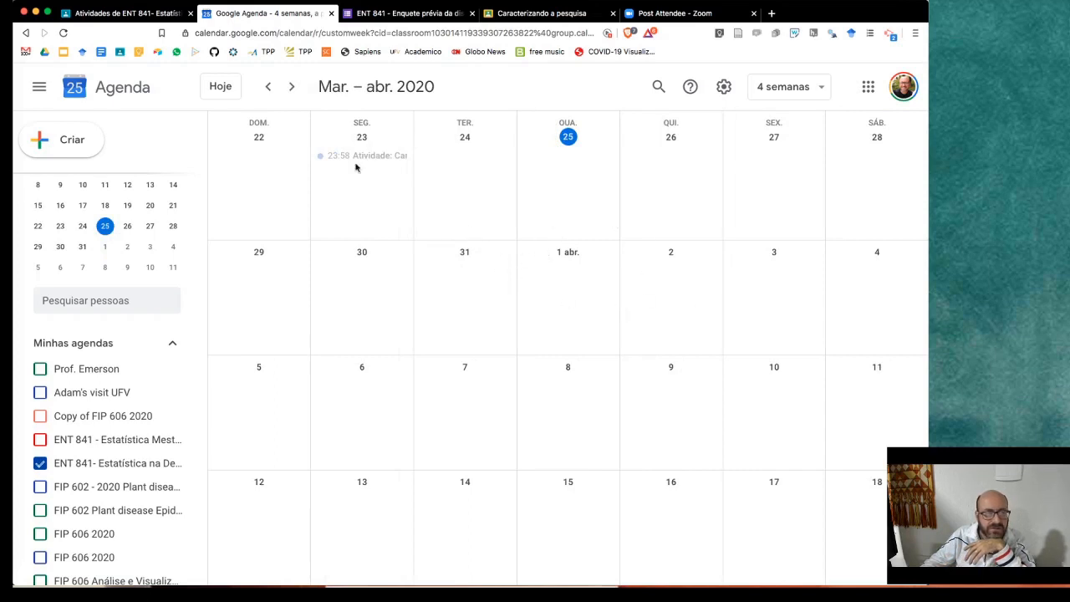
# - Review the class Drive folder 'Cópia de ENT 841 - Estatística Mestrado Profissional', then return to Classroom
pyautogui.click(171, 14)
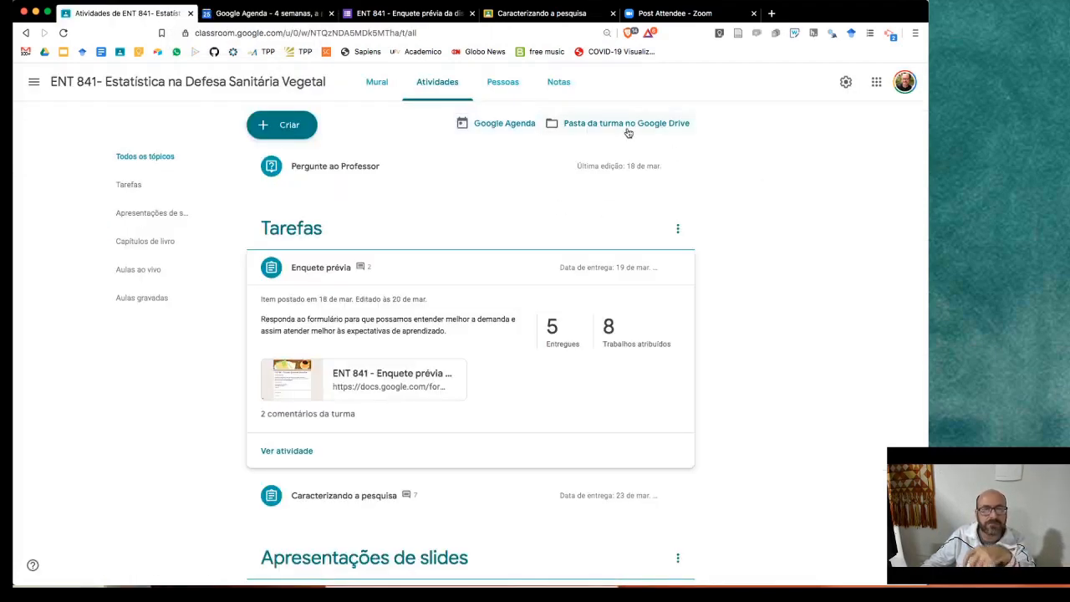
pyautogui.click(600, 126)
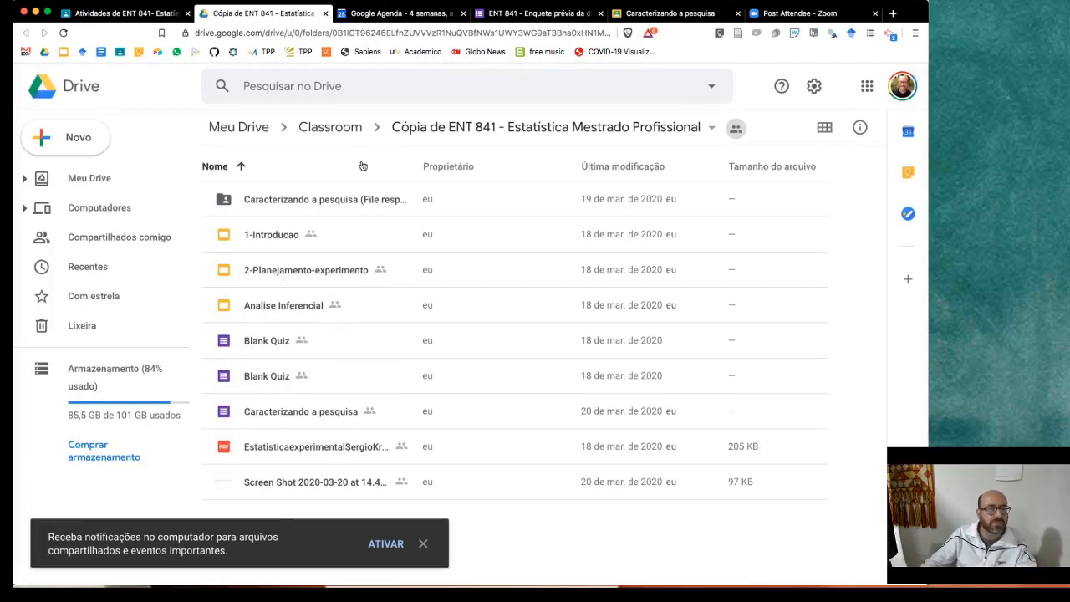
pyautogui.click(163, 14)
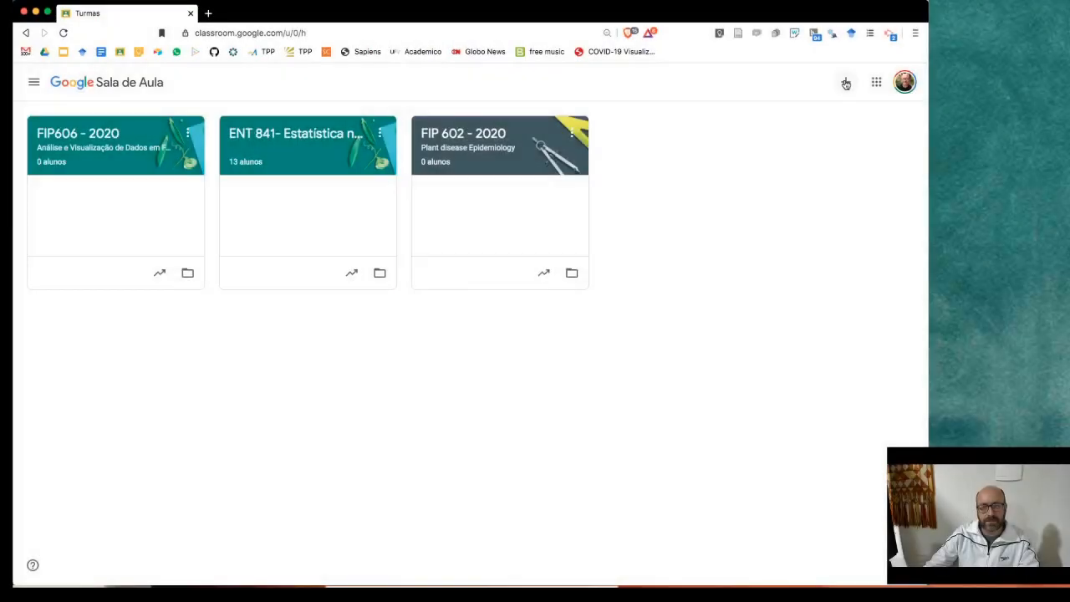
# - Start creating a new class, accepting the personal-account school-use notice
pyautogui.click(845, 82)
pyautogui.click(758, 127)
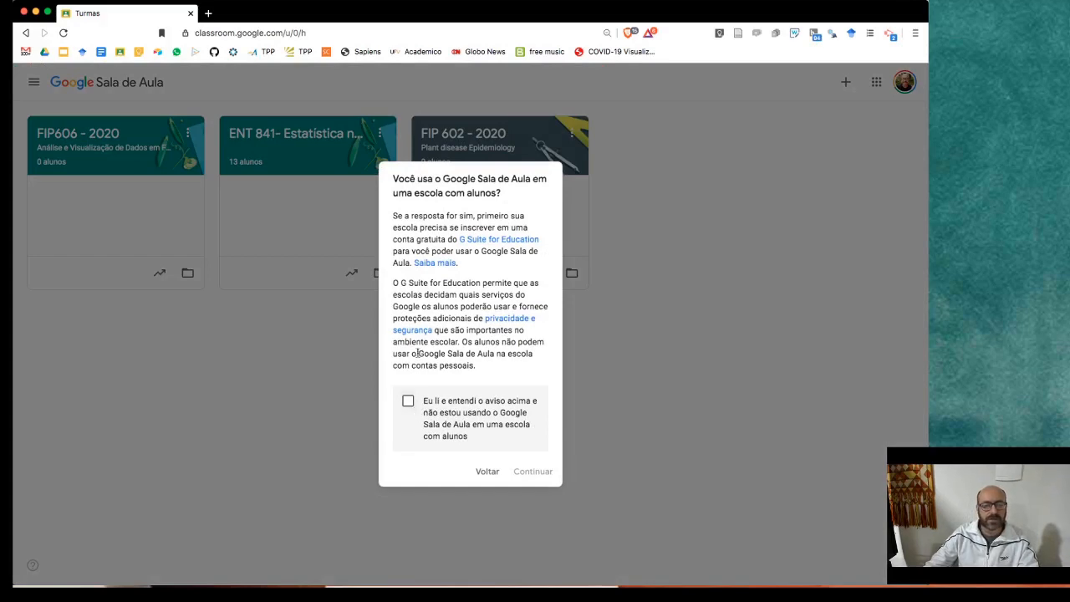
pyautogui.click(408, 402)
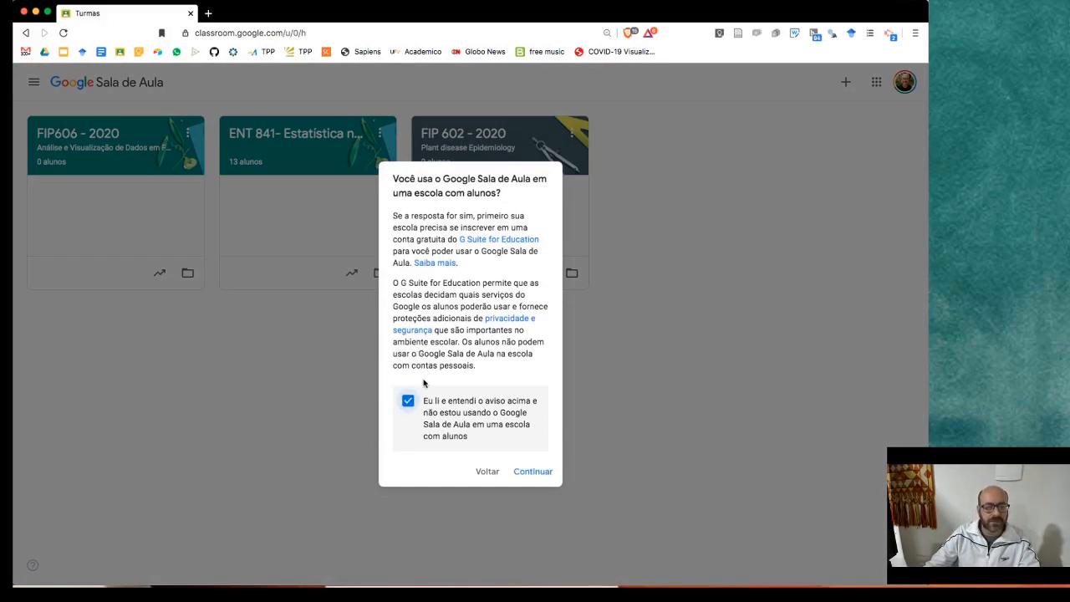
pyautogui.click(524, 468)
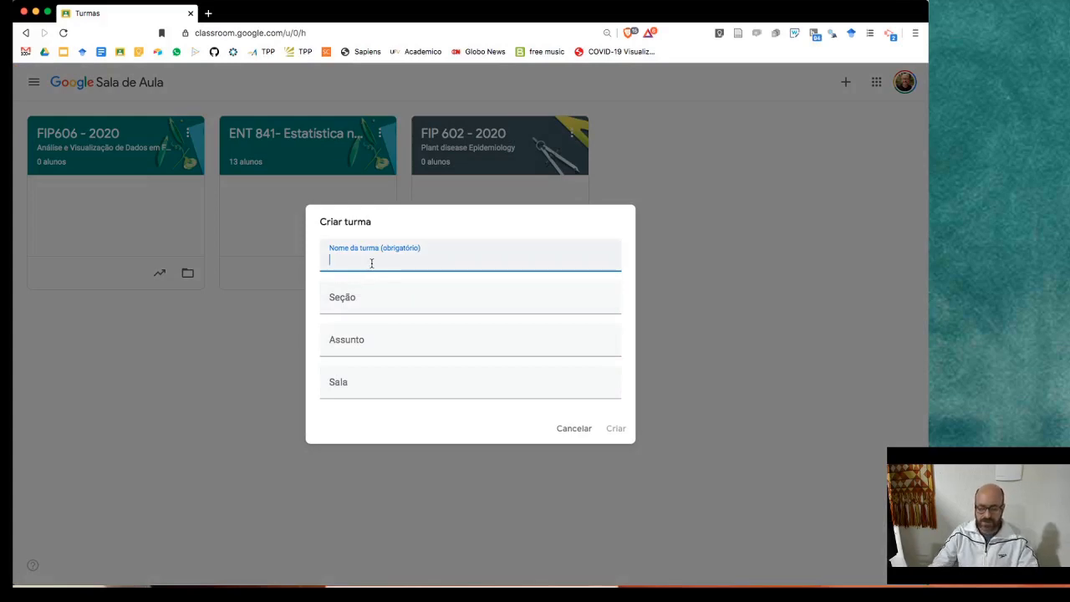
# - Enter class name 'Turma teste' and subject 'Teste de asssunto', leaving section blank
pyautogui.write('Turma teste')
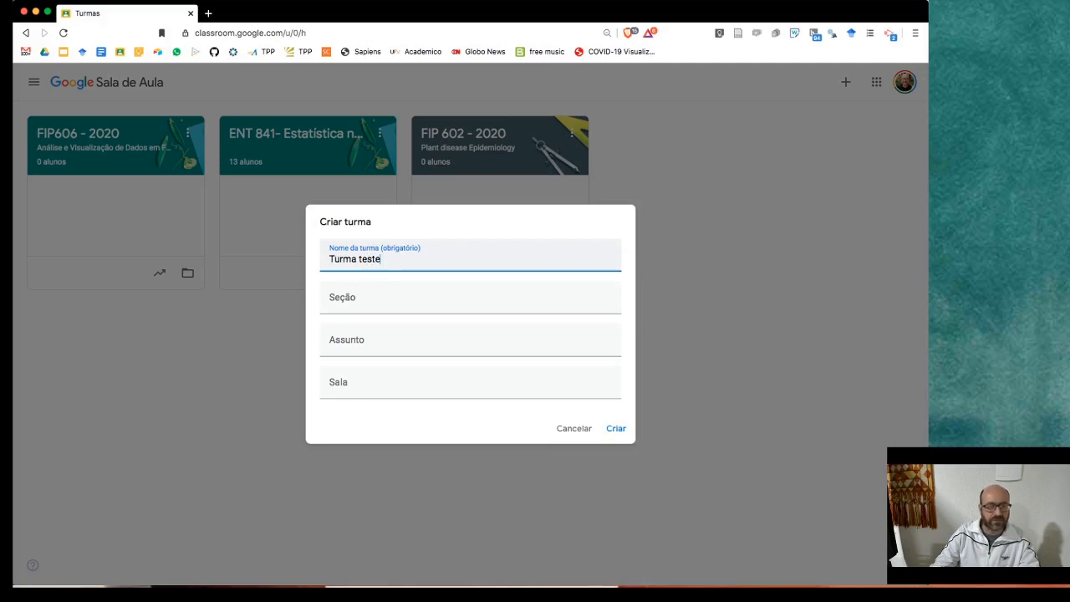
pyautogui.press('Tab')
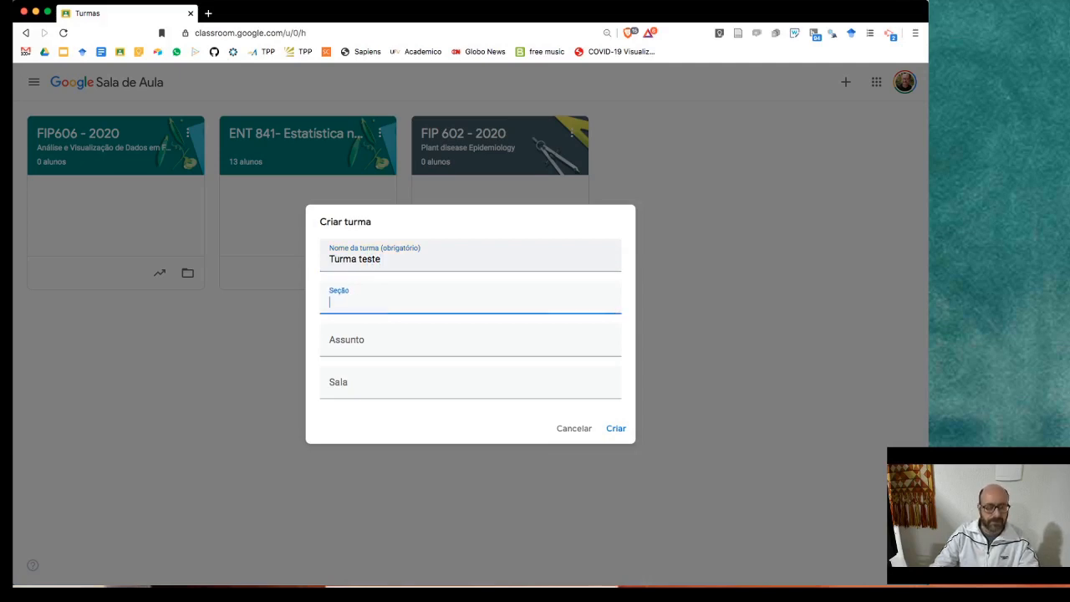
pyautogui.press('Tab')
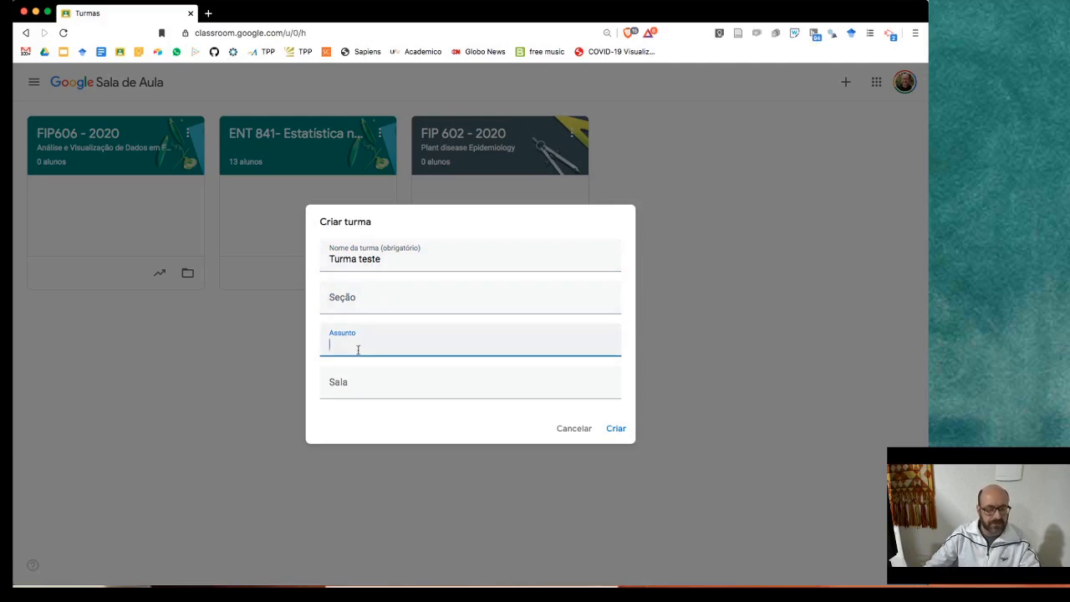
pyautogui.write('Teste de asssunto')
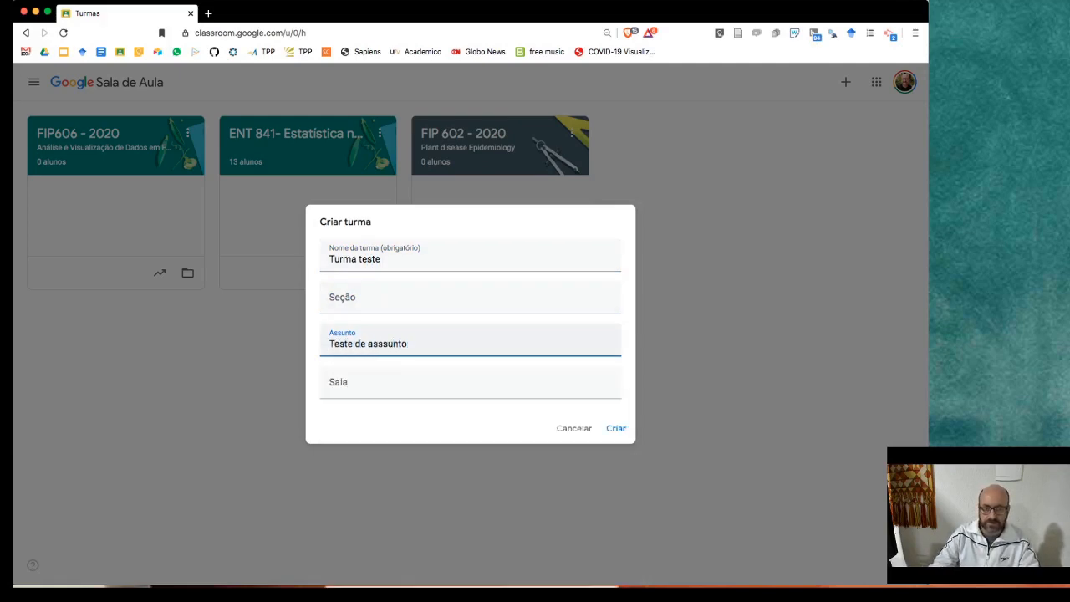
pyautogui.press('Tab')
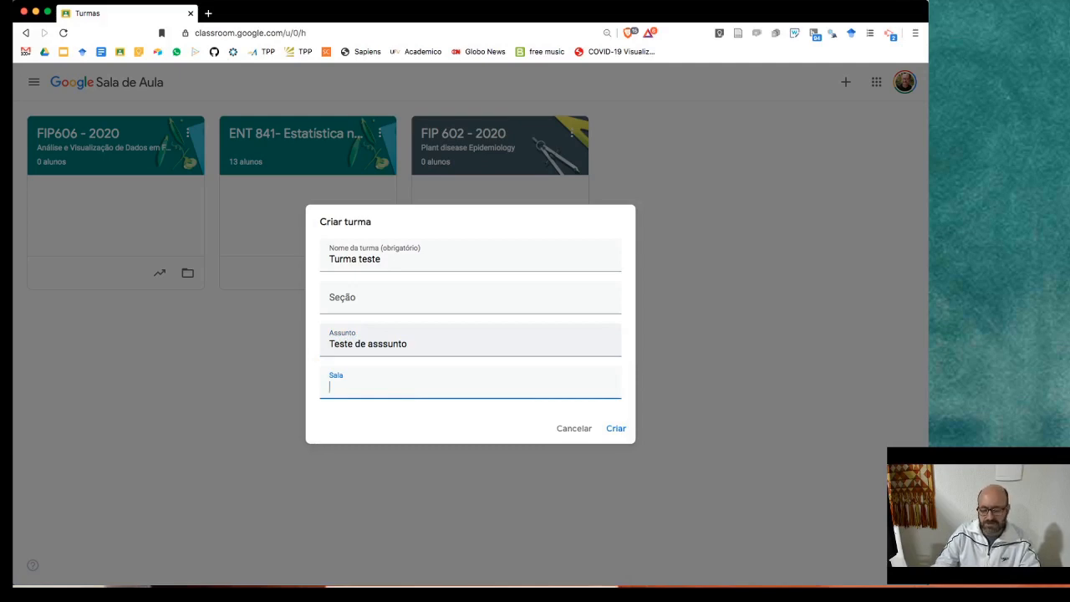
# - Set room to 1, create the class 'Turma teste', and open its settings
pyautogui.write('1')
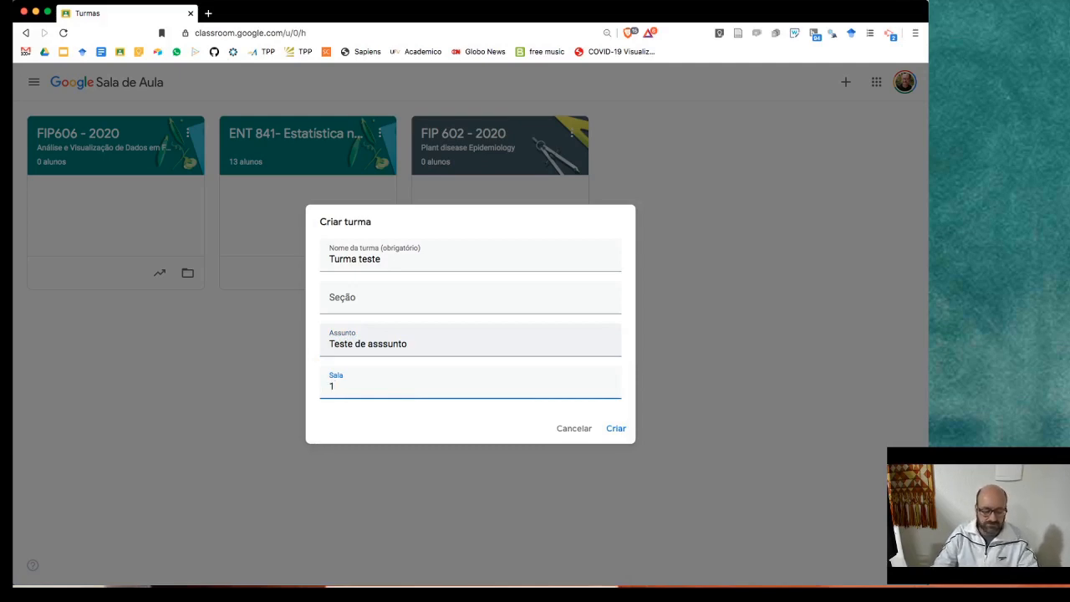
pyautogui.click(618, 430)
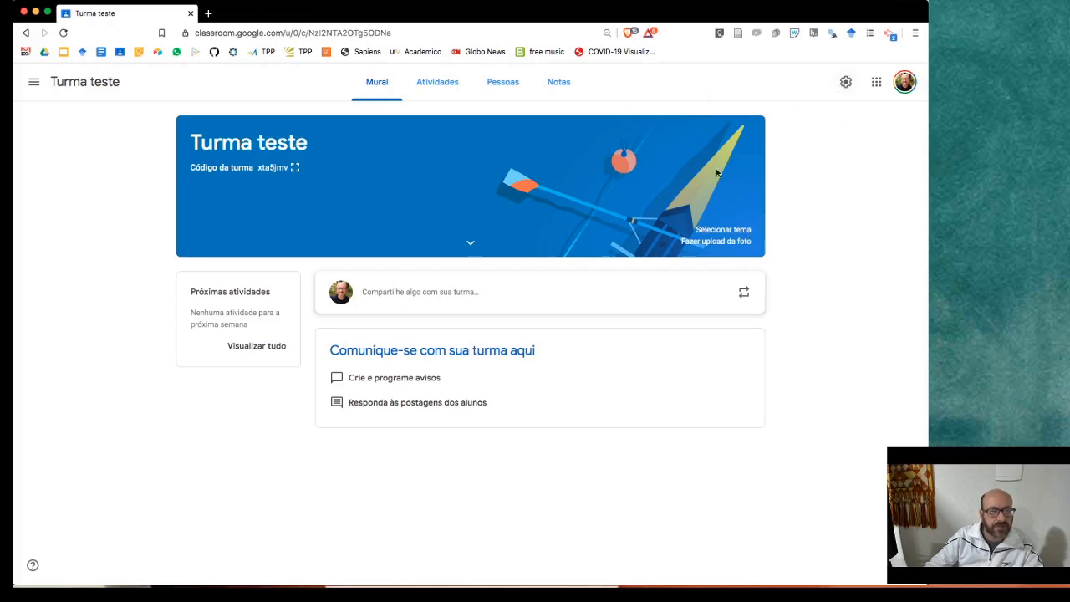
pyautogui.click(845, 82)
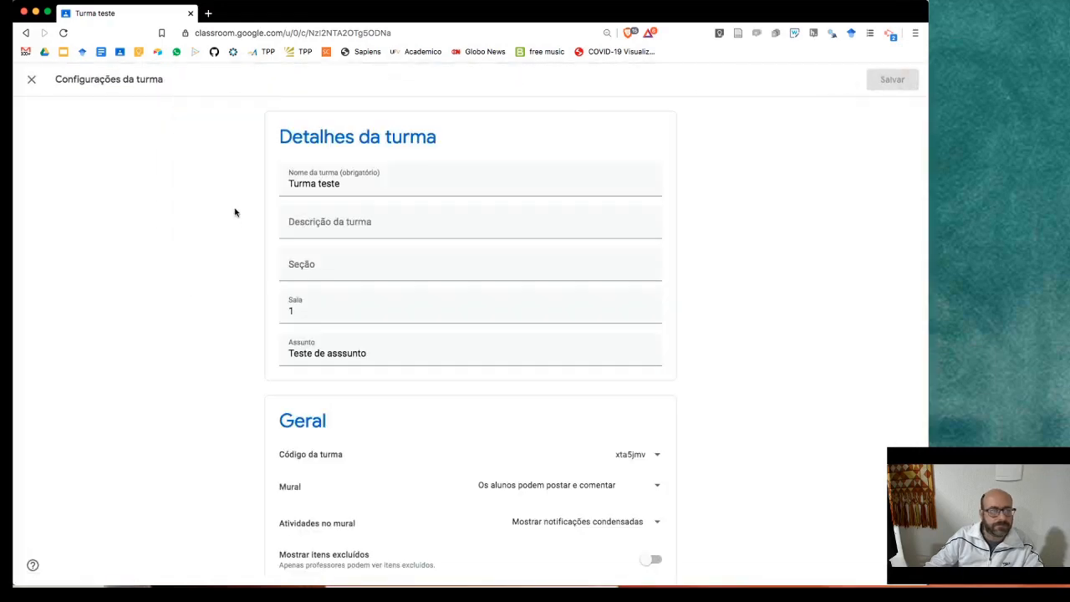
# - Rename the class from 'Turma teste' to 'Nome da disciplina'
pyautogui.moveTo(355, 184); pyautogui.dragTo(280, 186)
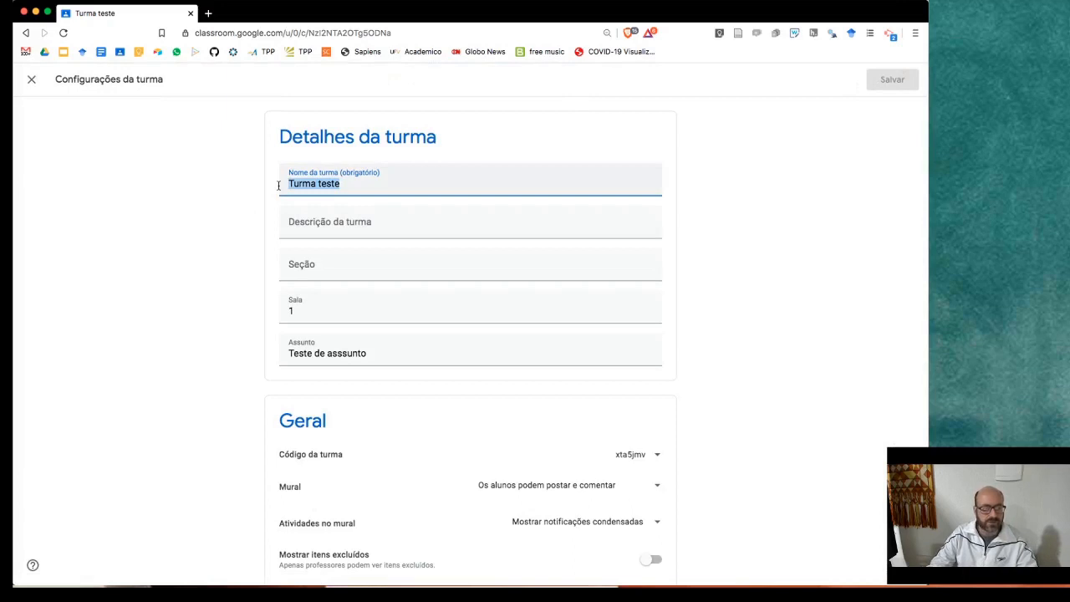
pyautogui.write('Titulo d')
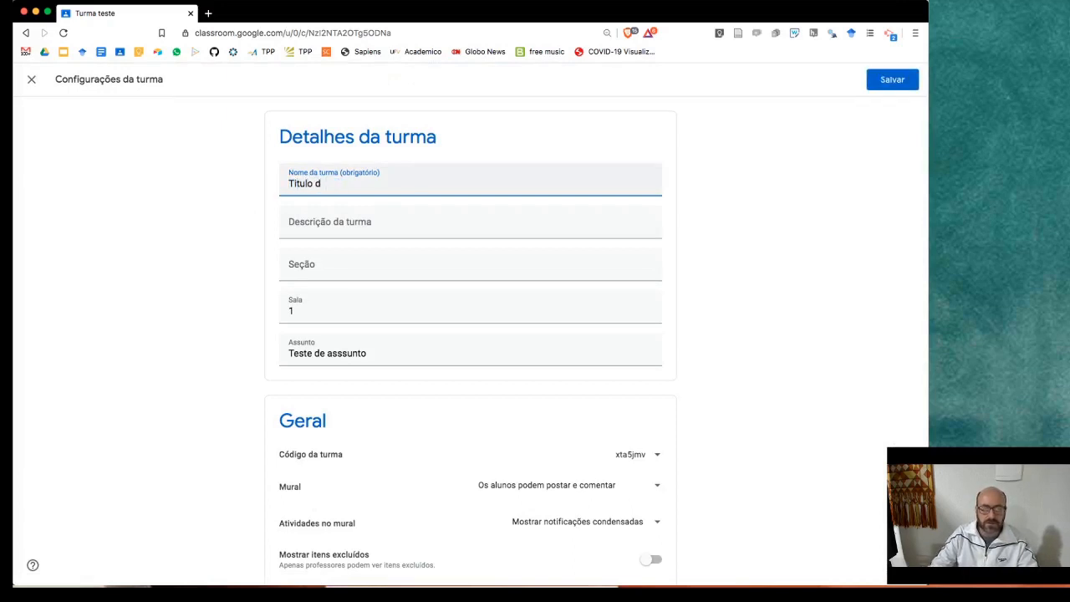
pyautogui.press('BackSpace')
pyautogui.press('BackSpace')
pyautogui.press('BackSpace')
pyautogui.press('BackSpace')
pyautogui.press('BackSpace')
pyautogui.press('BackSpace')
pyautogui.press('BackSpace')
pyautogui.press('BackSpace')
pyautogui.write('Nome da ')
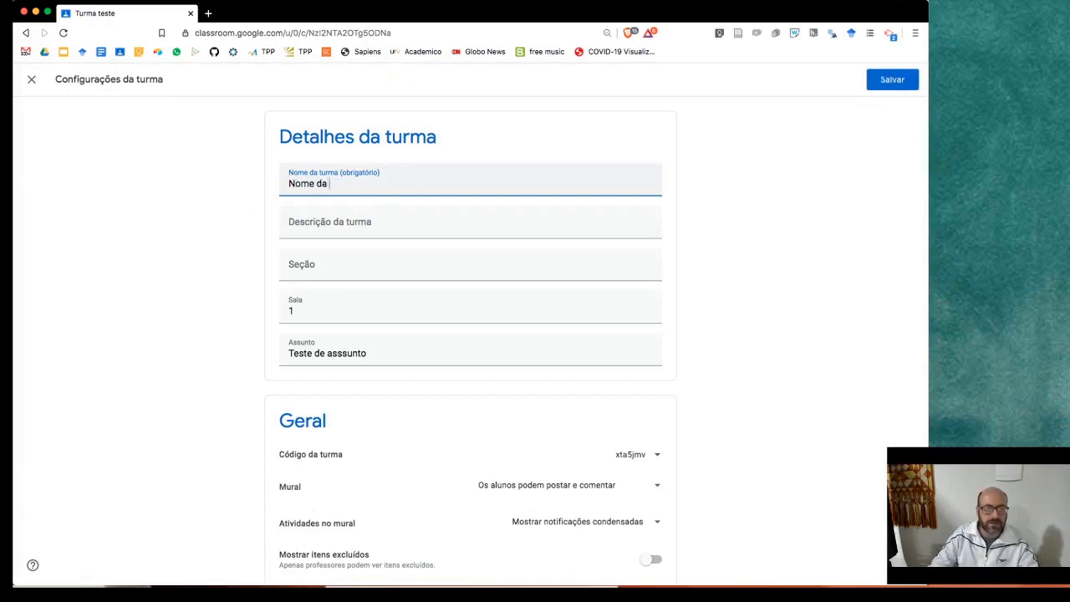
pyautogui.write('disciplina')
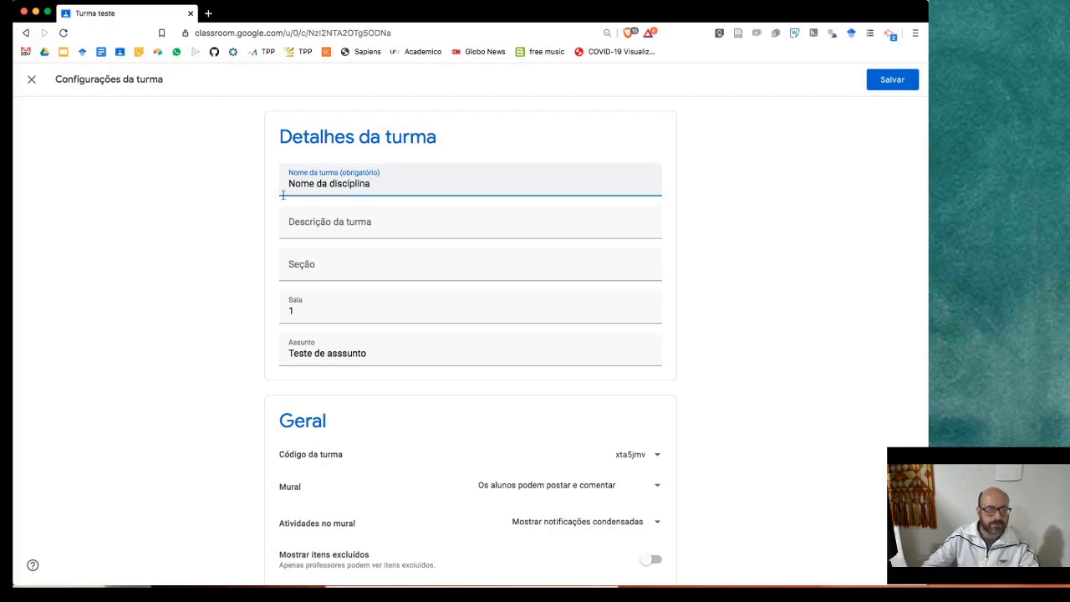
# - Keep student posting, condensed classwork notifications and no final grade calculation, then save the settings
pyautogui.scroll(-3, 292, 318)
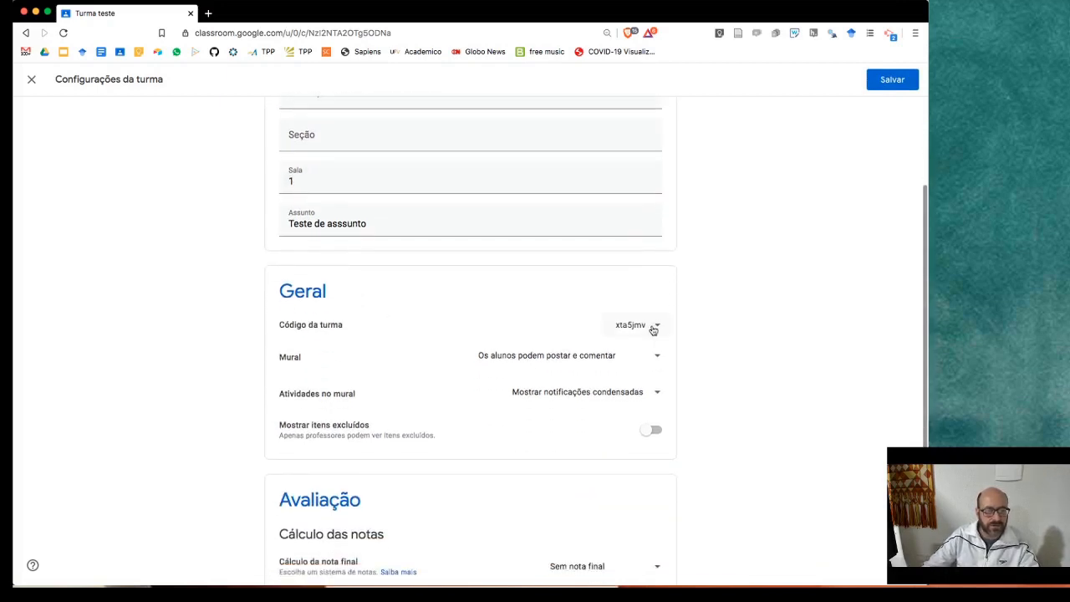
pyautogui.scroll(-1, 681, 326)
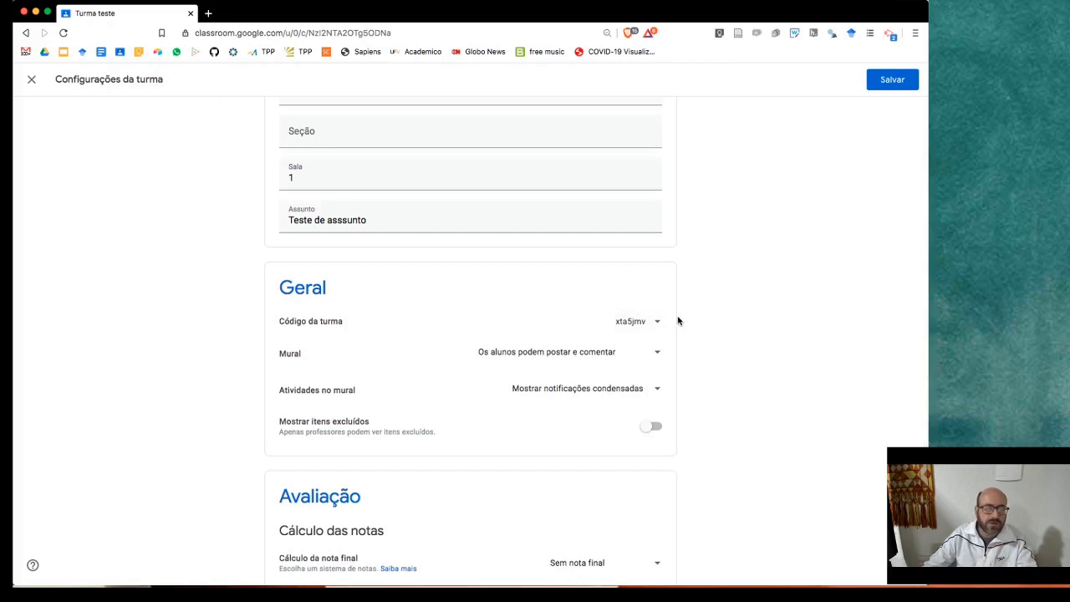
pyautogui.scroll(-3, 707, 318)
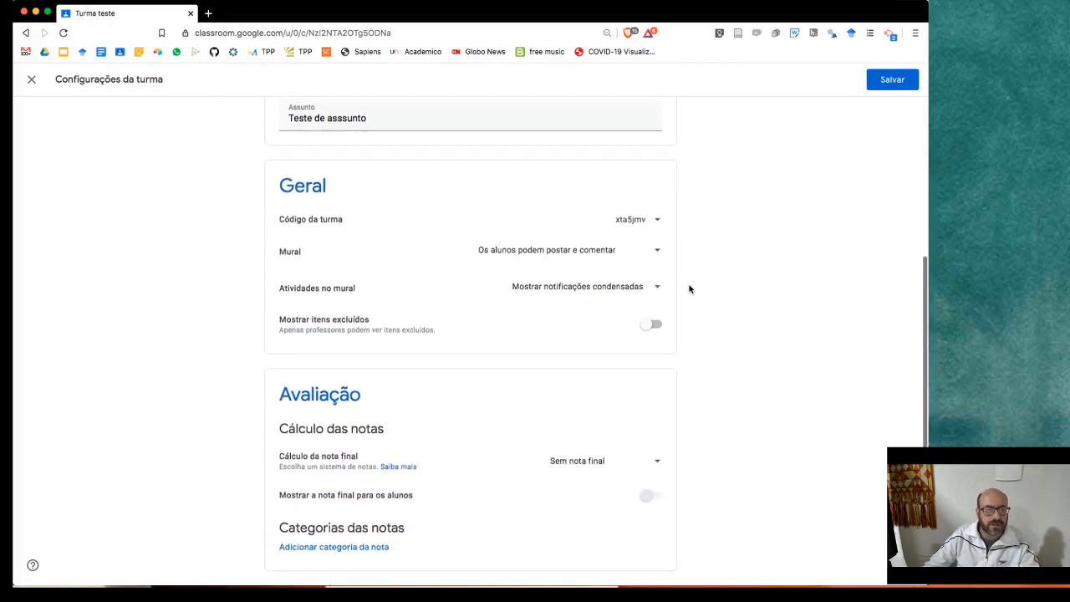
pyautogui.click(657, 253)
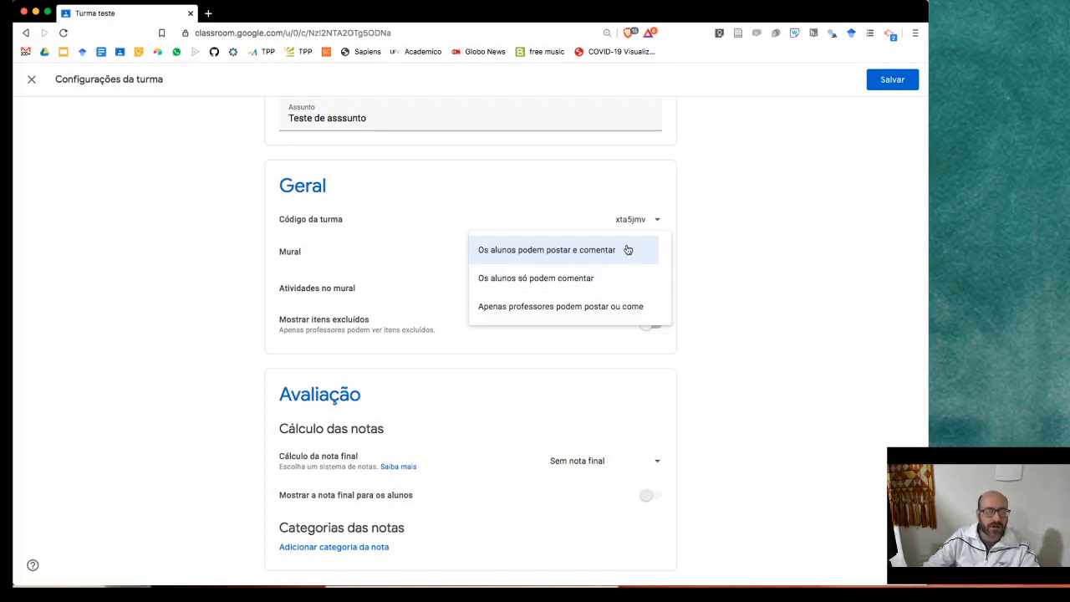
pyautogui.click(728, 256)
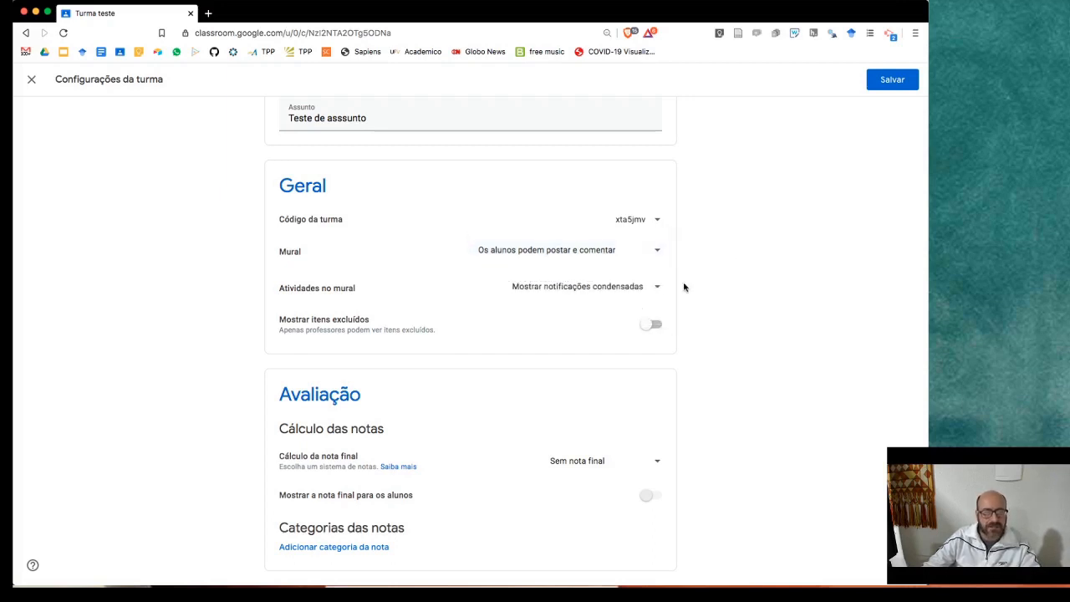
pyautogui.click(657, 286)
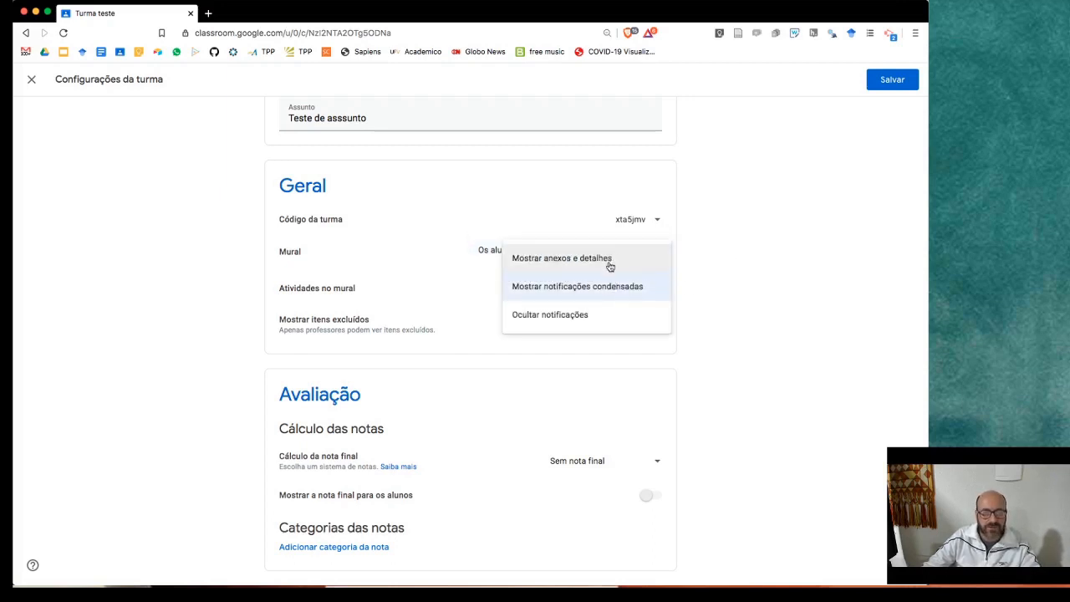
pyautogui.click(706, 271)
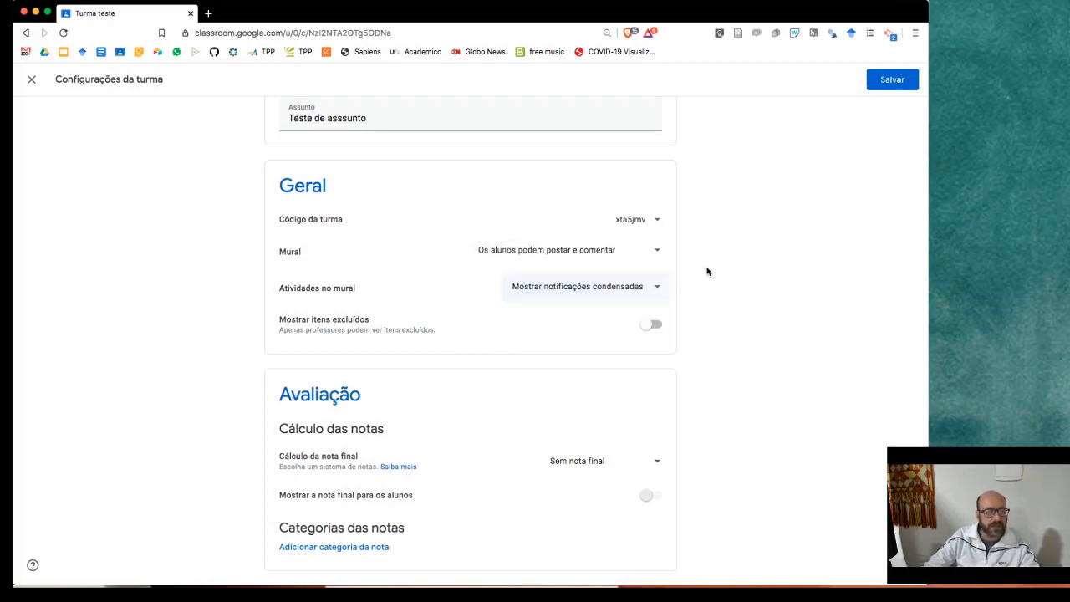
pyautogui.click(636, 465)
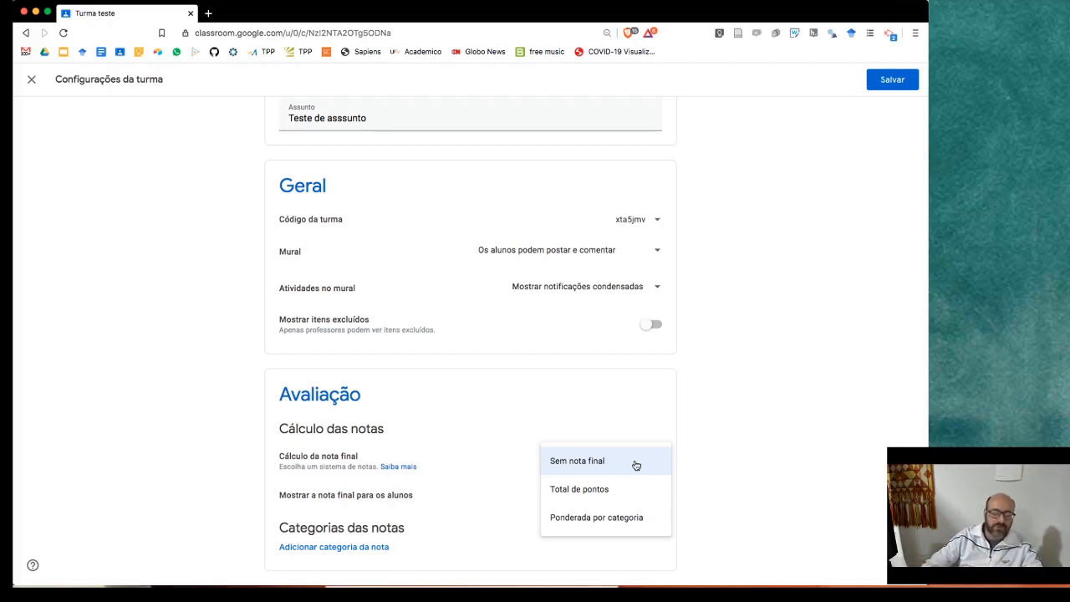
pyautogui.click(725, 483)
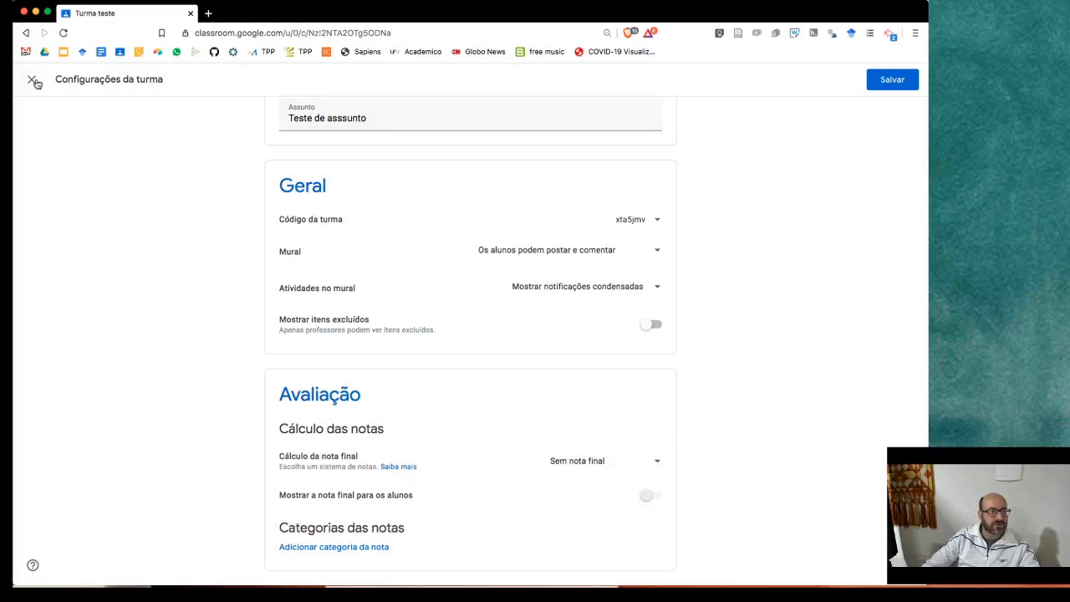
pyautogui.click(892, 79)
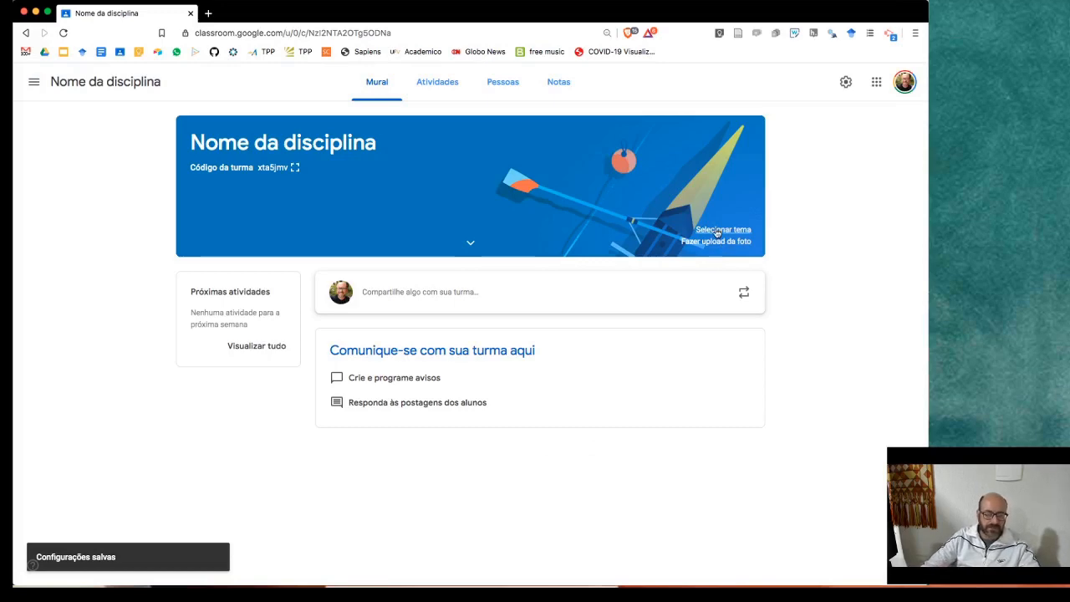
# - Apply the teal Matemática e ciências theme to the class banner
pyautogui.click(470, 242)
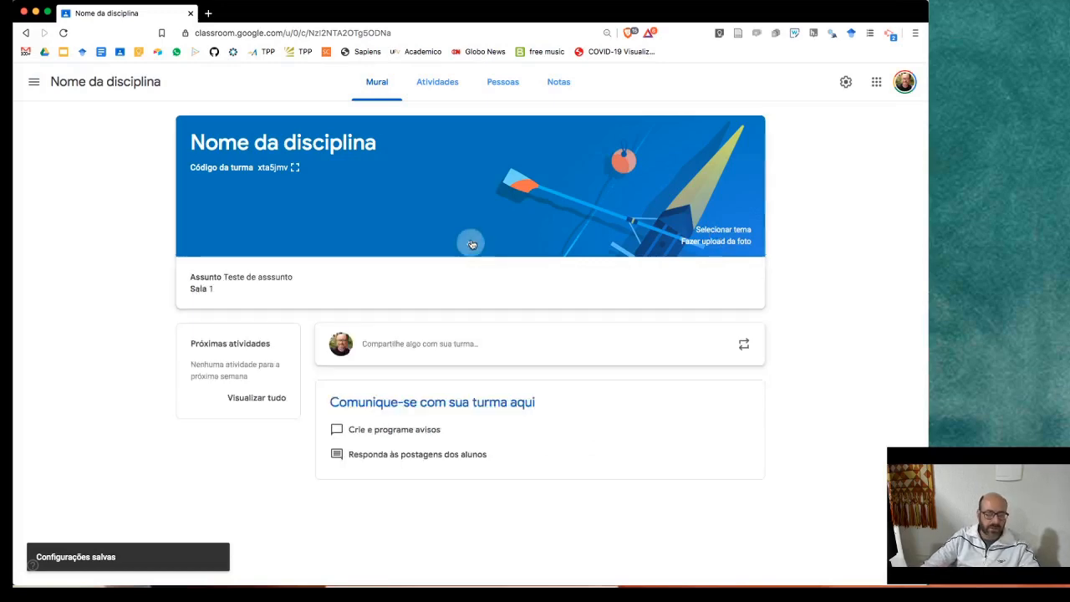
pyautogui.click(723, 229)
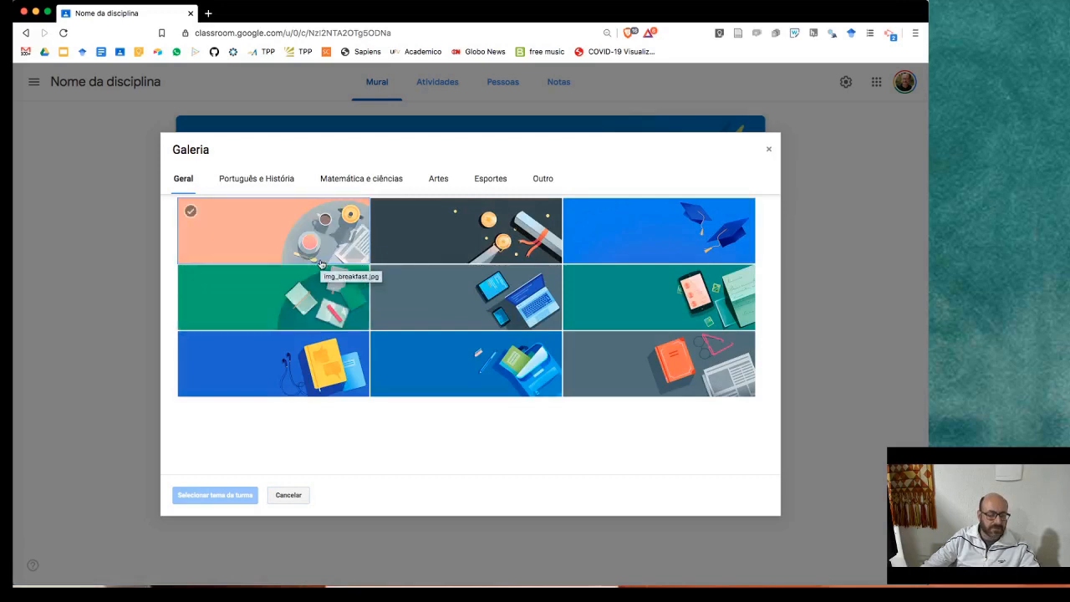
pyautogui.click(351, 181)
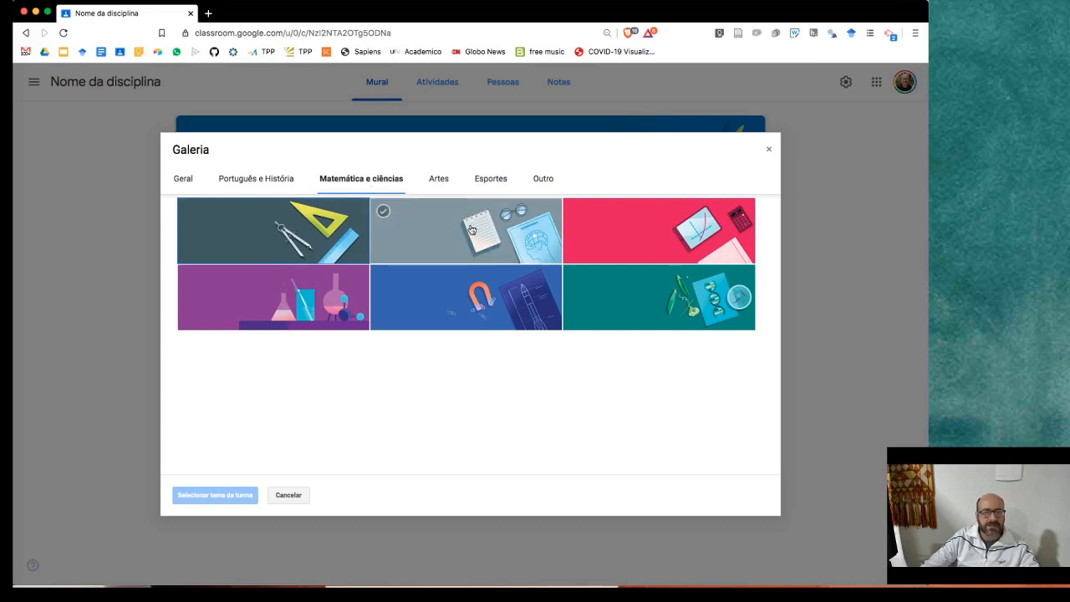
pyautogui.click(617, 285)
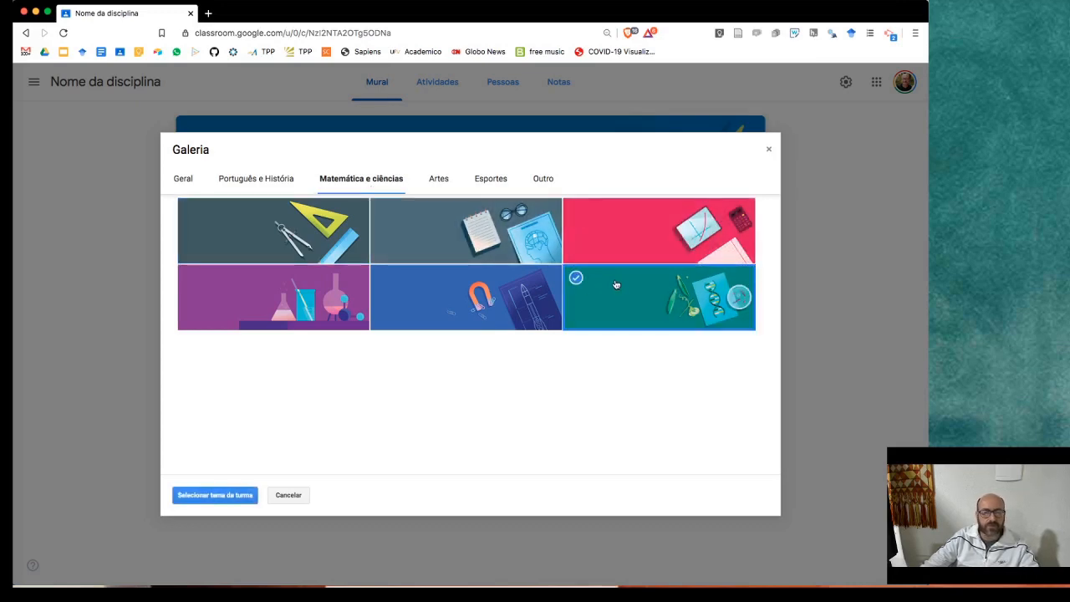
pyautogui.click(241, 495)
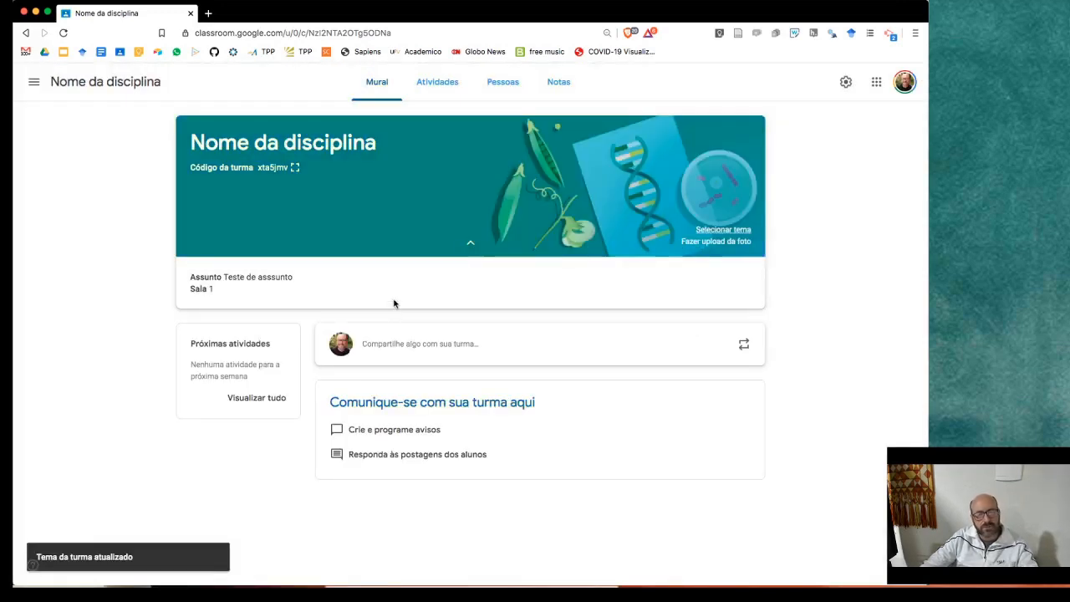
# - Cancel a custom banner photo upload and go to the Atividades page
pyautogui.click(716, 241)
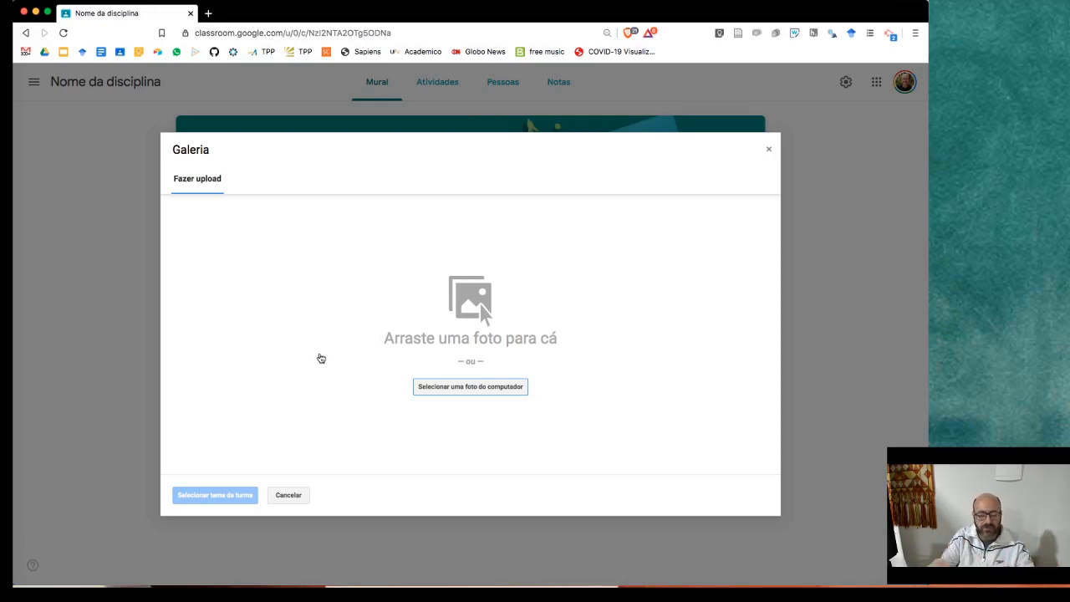
pyautogui.click(288, 495)
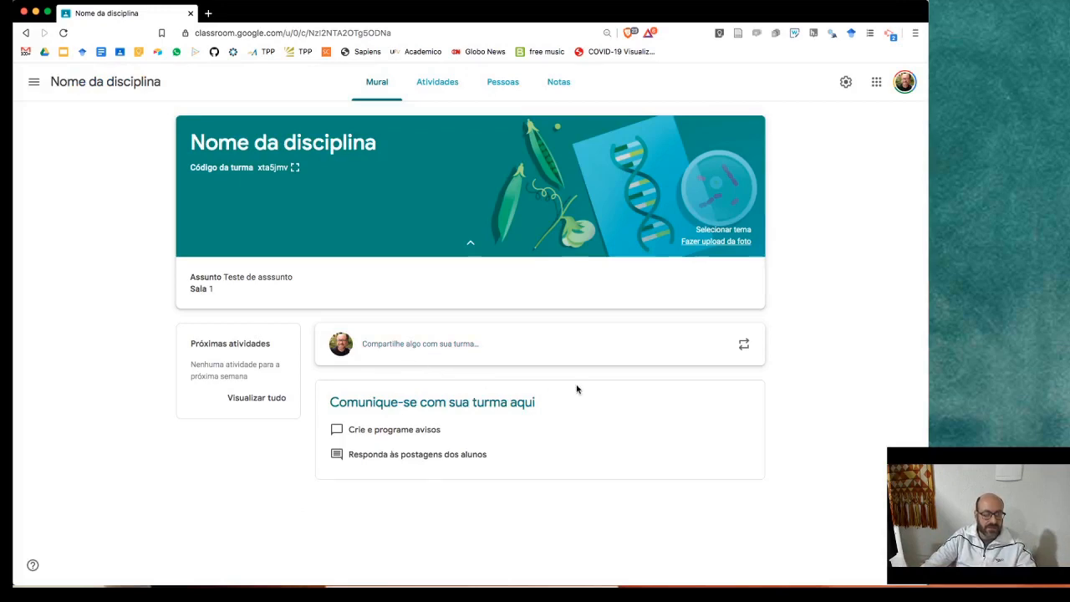
pyautogui.click(431, 83)
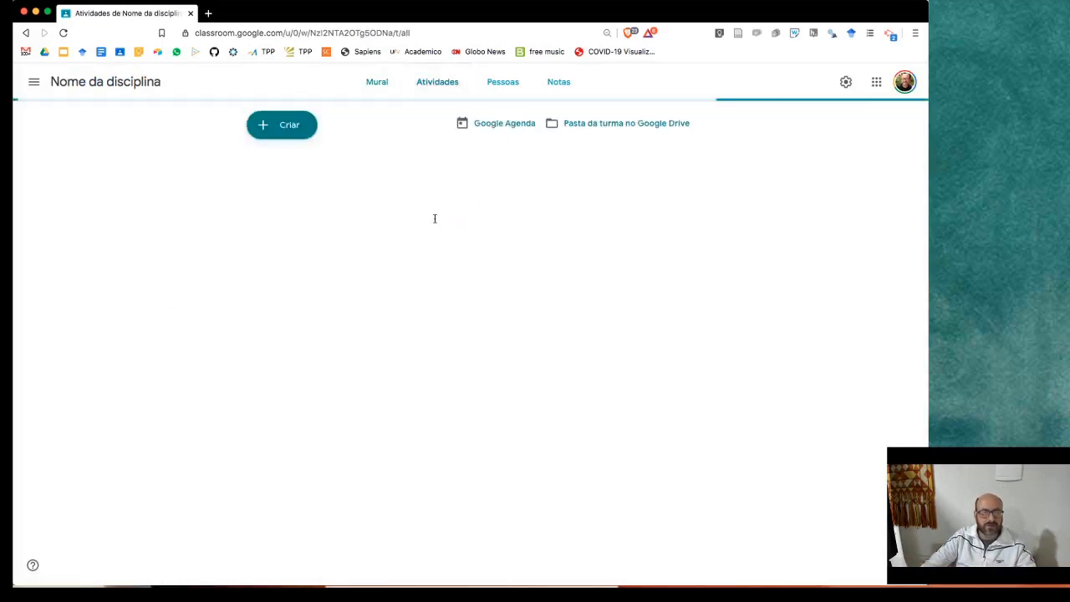
# - Browse the Criar post types and the Pessoas invite form without creating or inviting anything
pyautogui.click(290, 132)
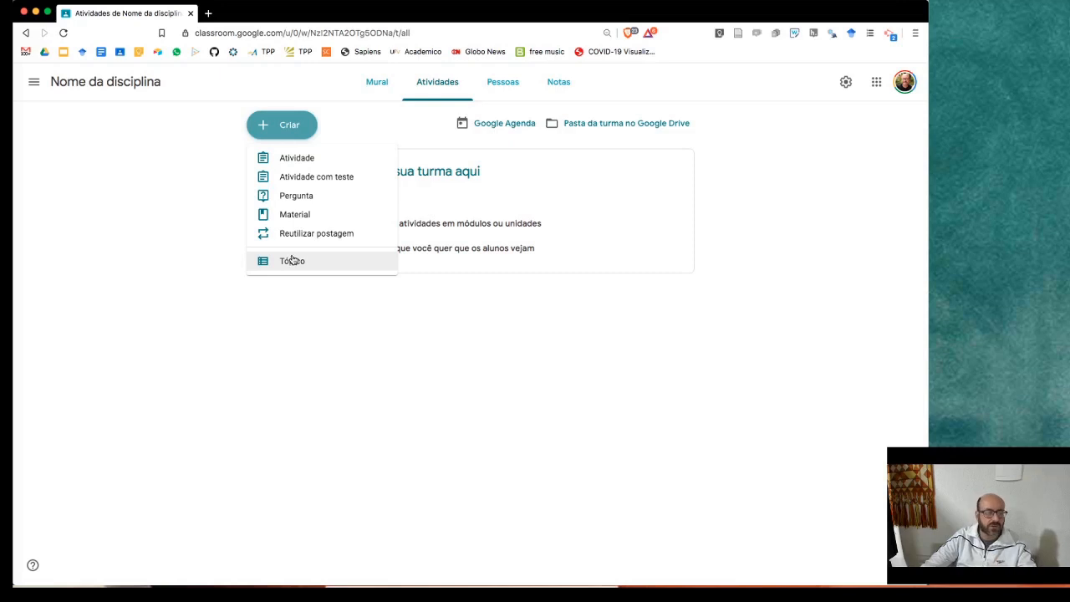
pyautogui.click(721, 234)
pyautogui.click(492, 81)
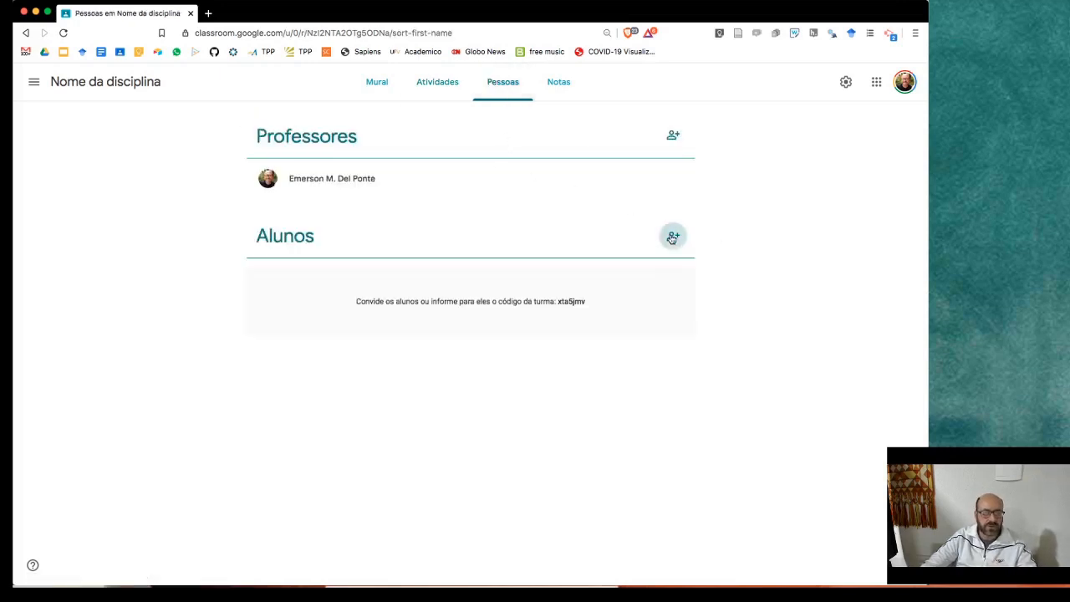
pyautogui.click(672, 233)
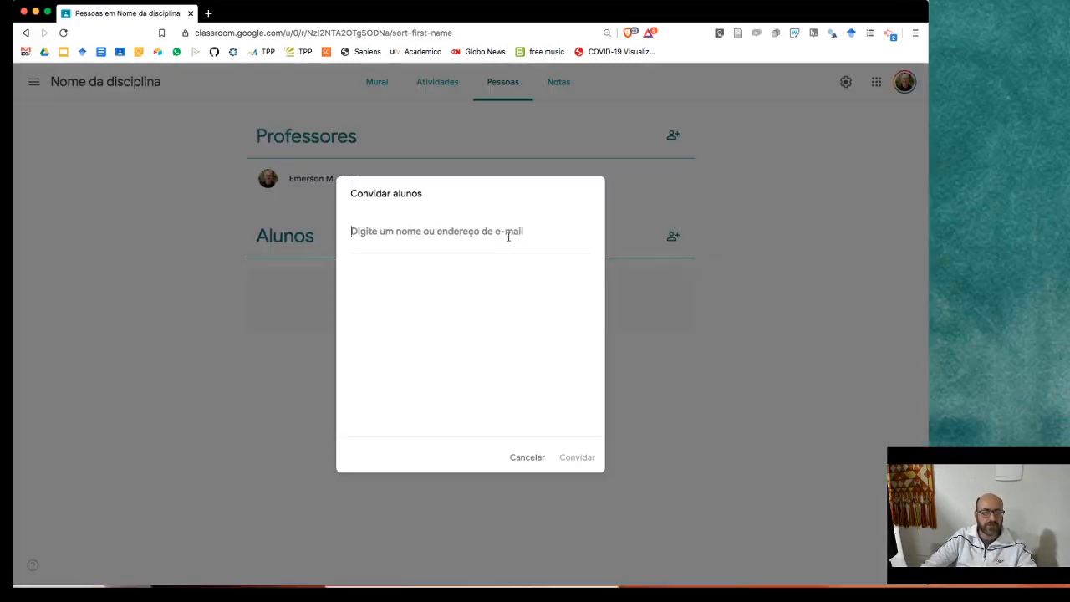
pyautogui.click(520, 460)
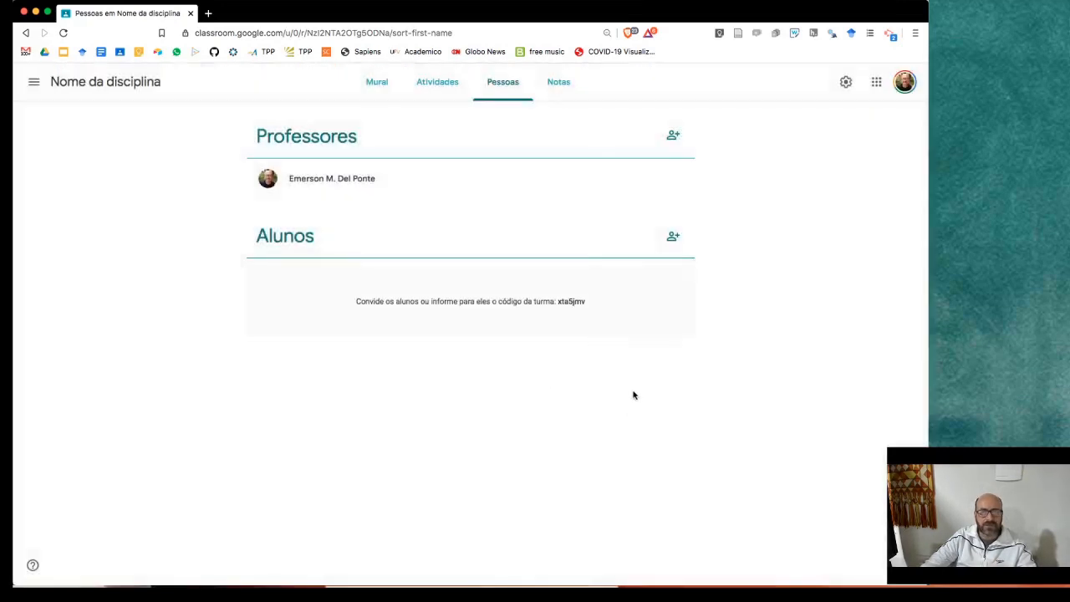
# - View the Notas gradebook, return to Mural, and show the side list of classes
pyautogui.click(557, 88)
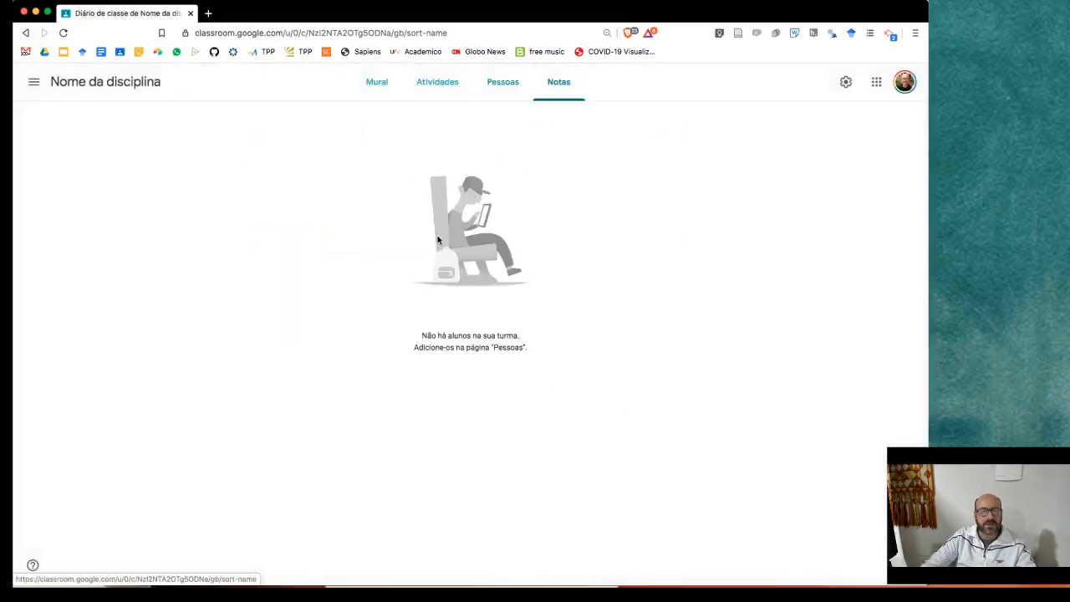
pyautogui.click(166, 86)
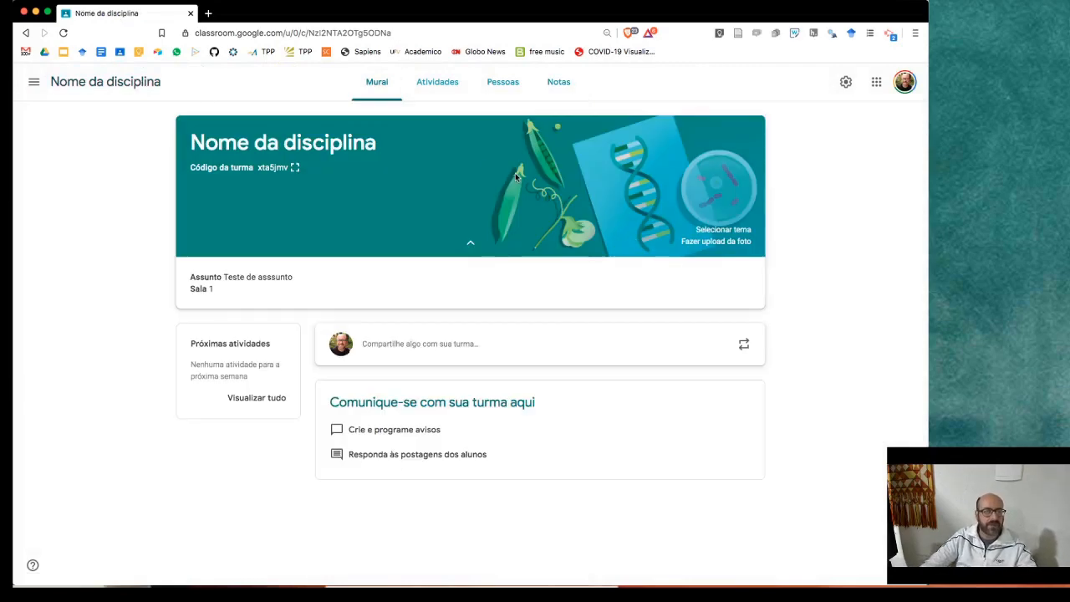
pyautogui.click(34, 82)
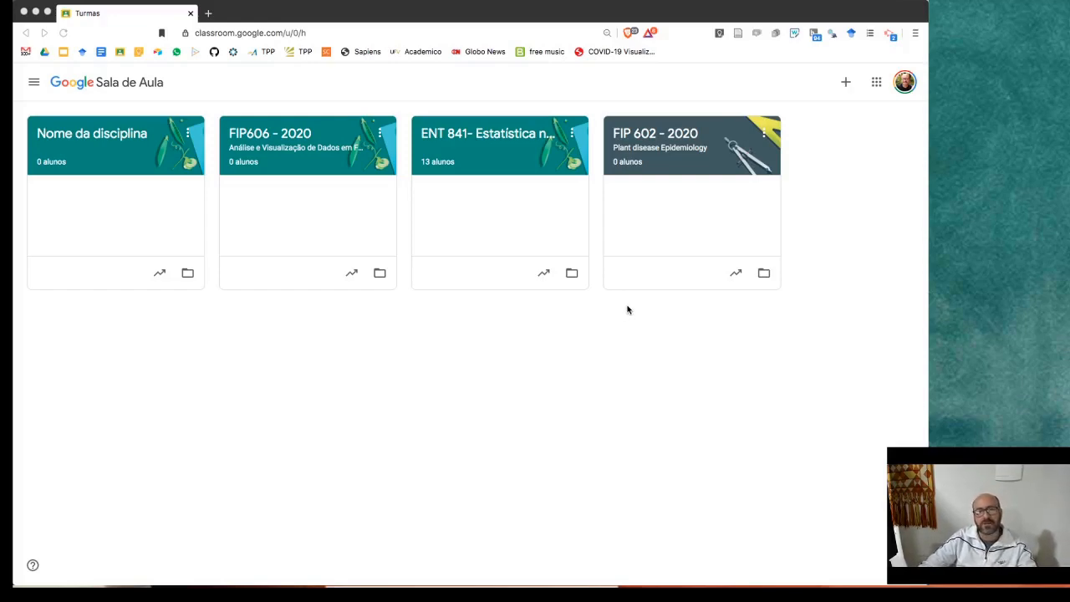
# - Go to the Turmas home page showing all four class cards
pyautogui.click(351, 276)
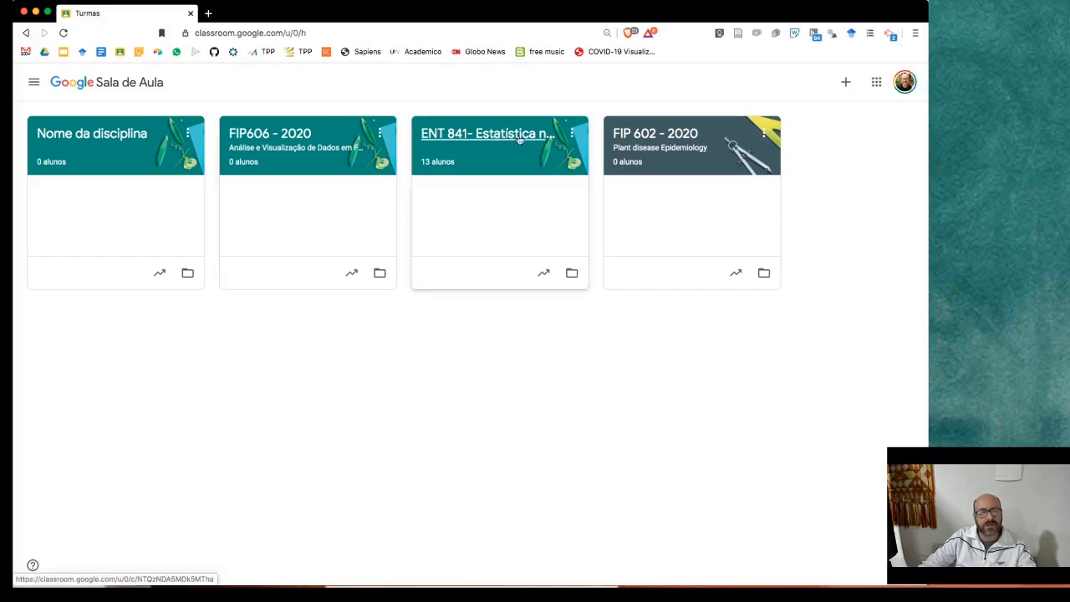
# - Copy the ENT 841 class under the name 'Cópia de ENT 841- 2021'
pyautogui.click(575, 136)
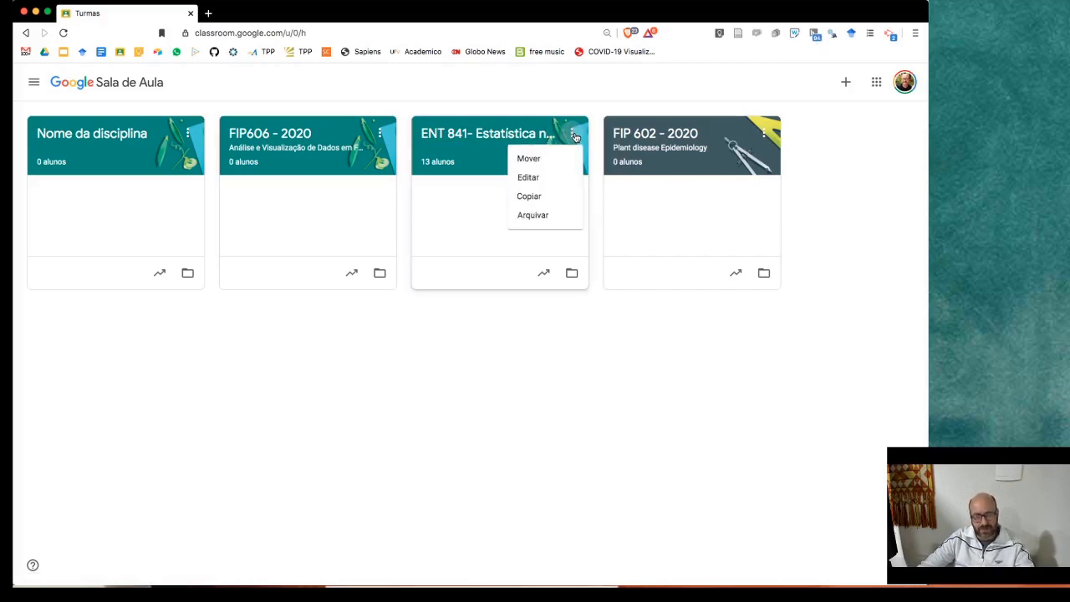
pyautogui.click(543, 197)
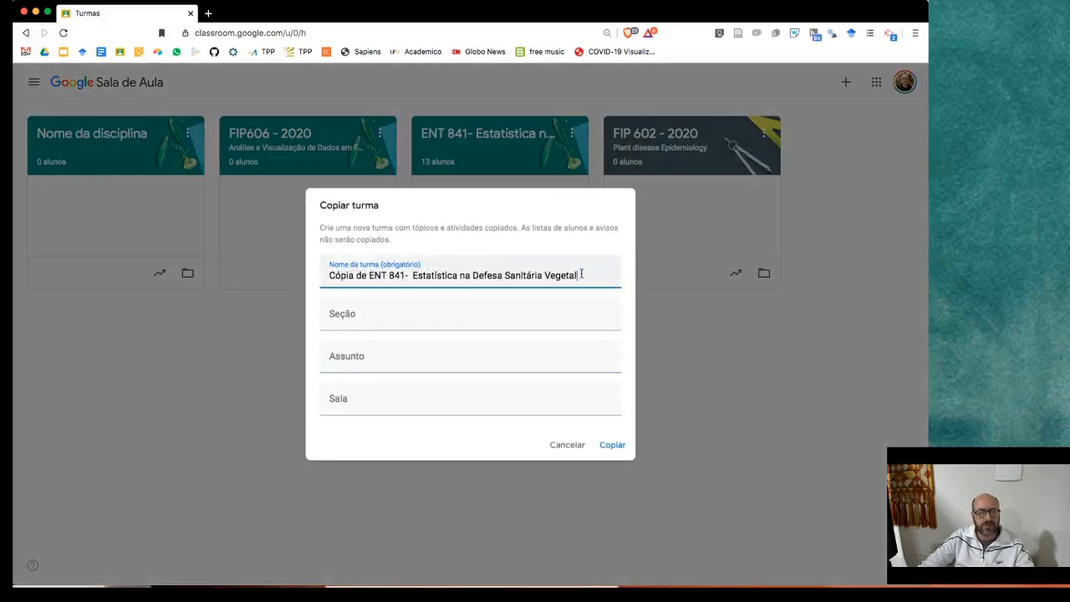
pyautogui.moveTo(580, 275); pyautogui.dragTo(411, 275)
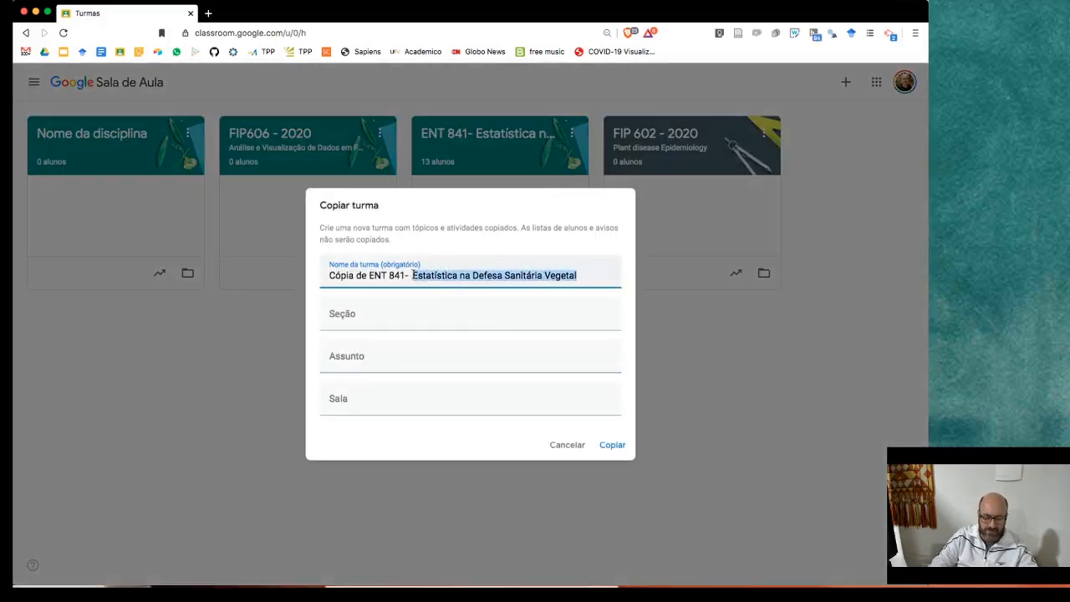
pyautogui.write('2021')
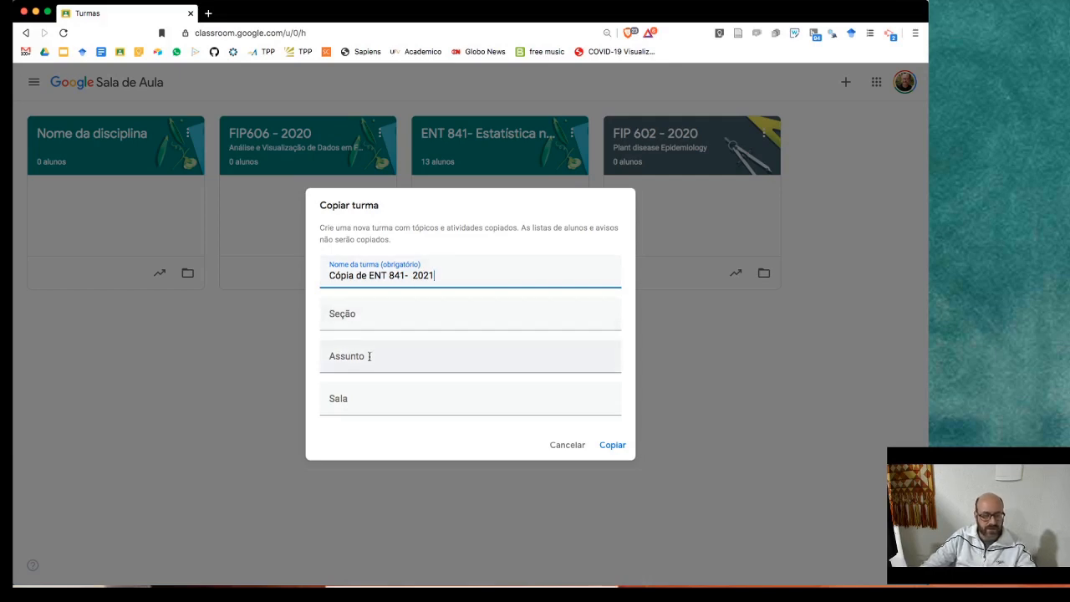
pyautogui.click(612, 444)
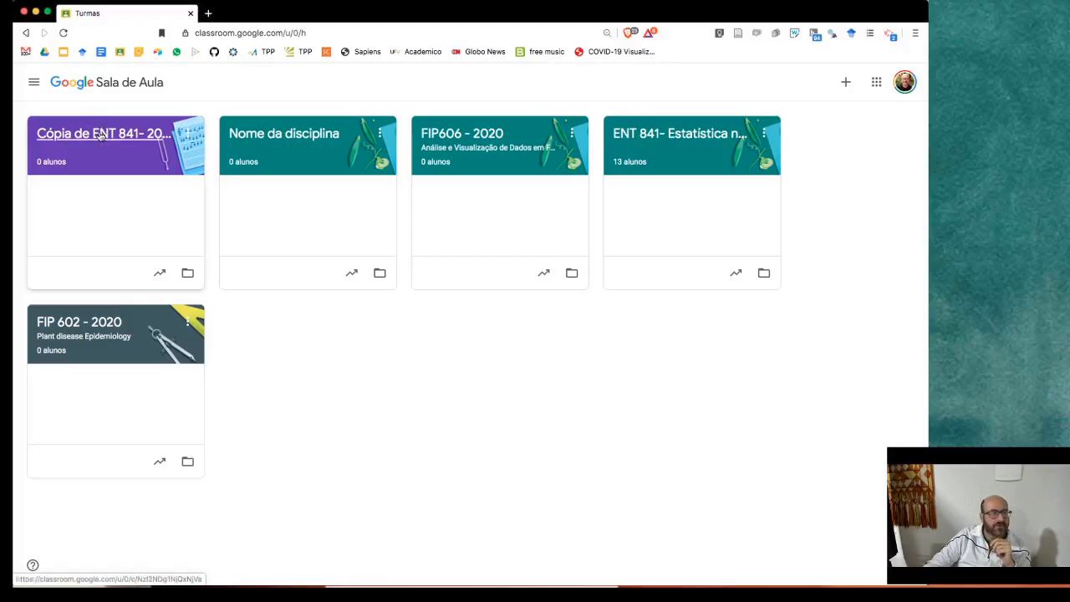
# - Open 'Cópia de ENT 841- 2021' and scroll its Atividades page of draft topics and posts
pyautogui.click(104, 130)
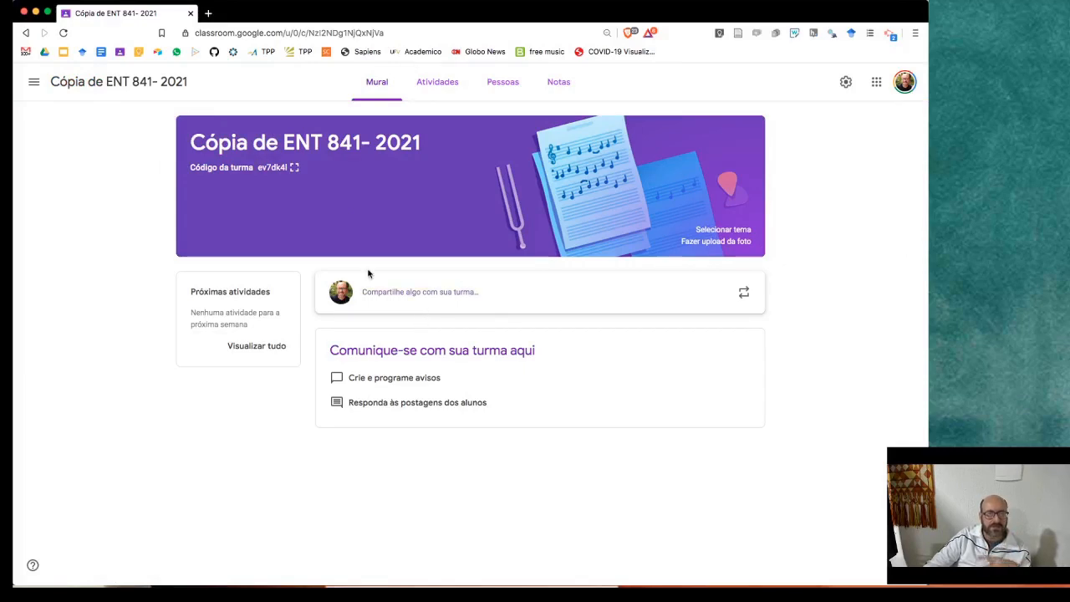
pyautogui.click(428, 87)
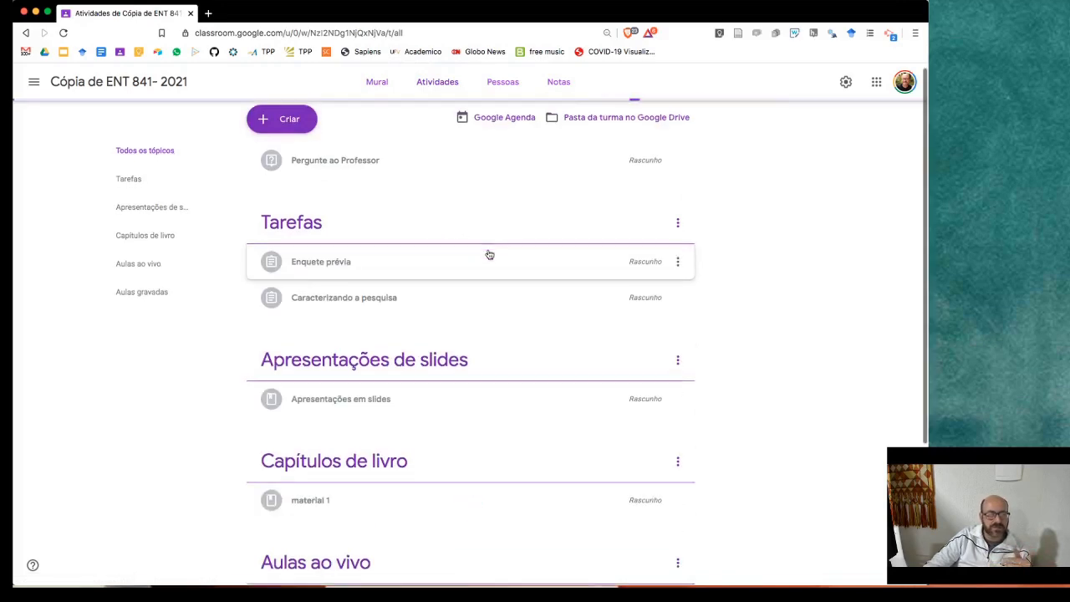
pyautogui.scroll(-5, 489, 255)
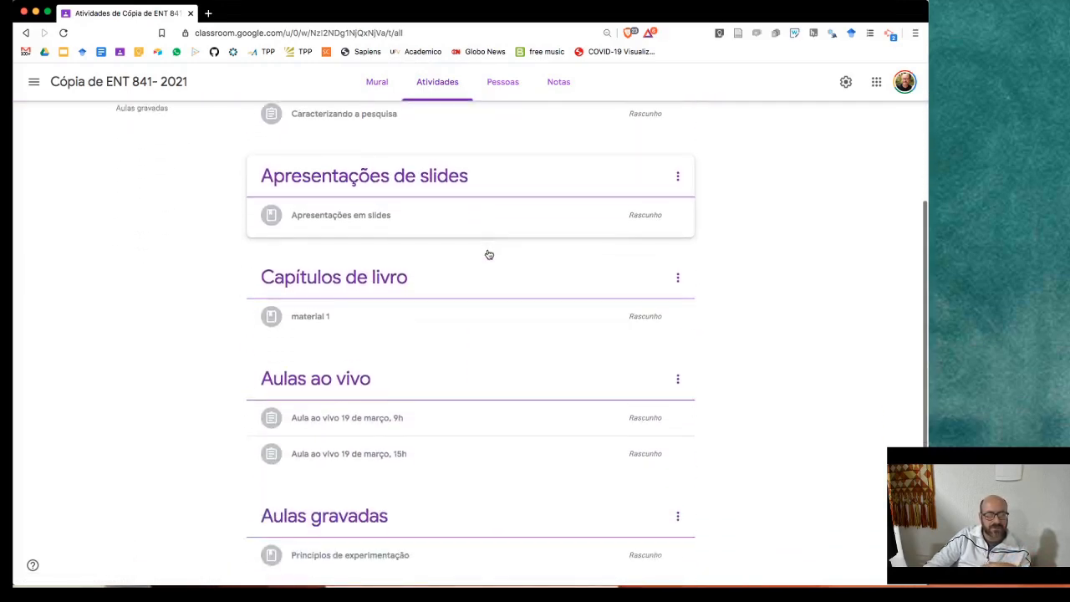
pyautogui.scroll(5, 485, 254)
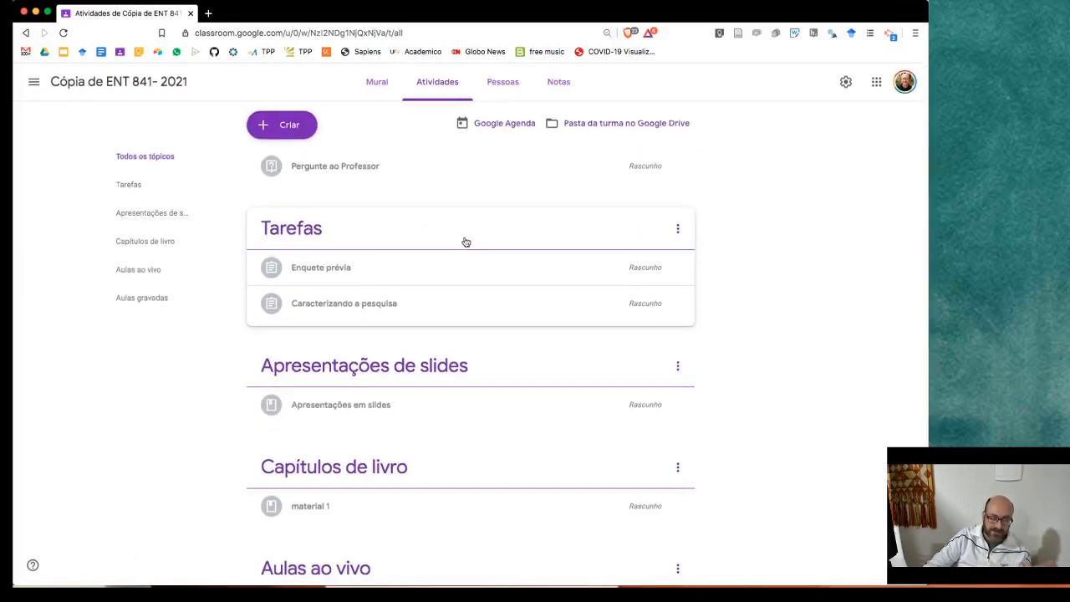
# - Open the Enquete prévia draft for editing and check its publishing options without choosing one
pyautogui.click(526, 262)
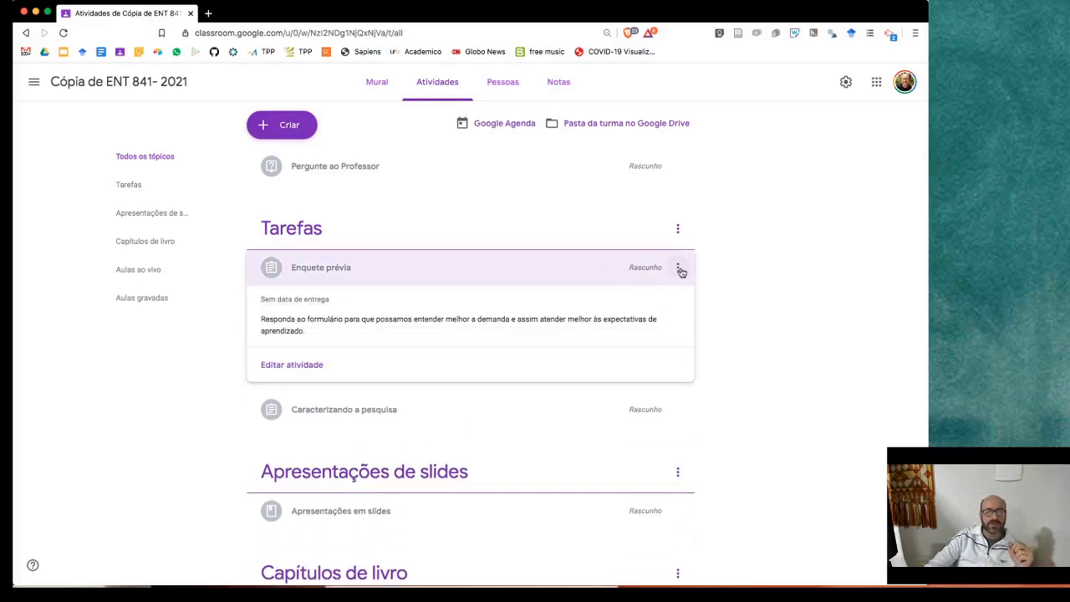
pyautogui.click(311, 415)
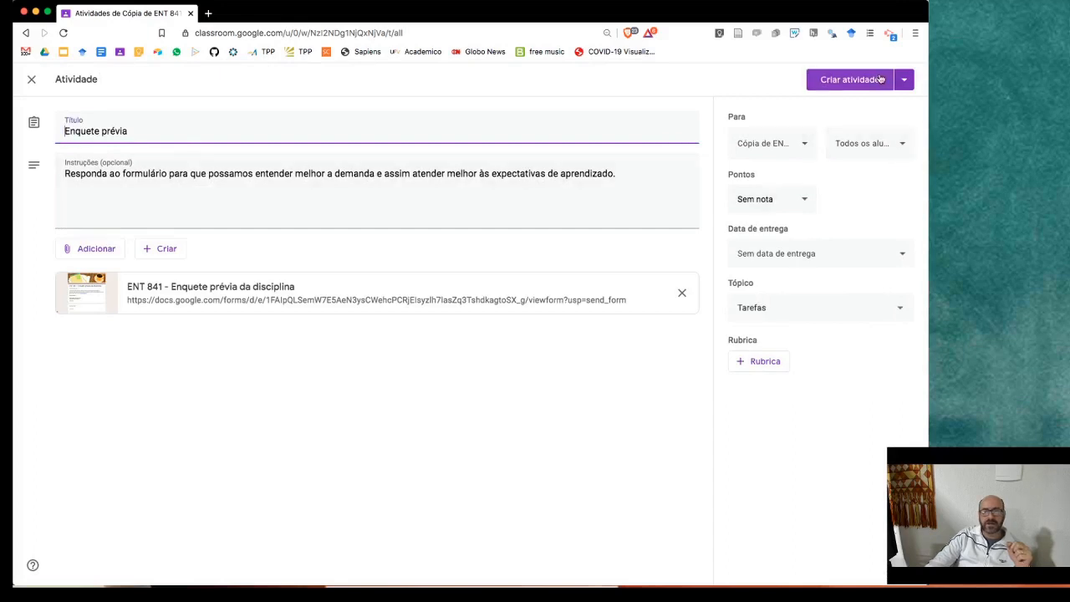
pyautogui.click(904, 78)
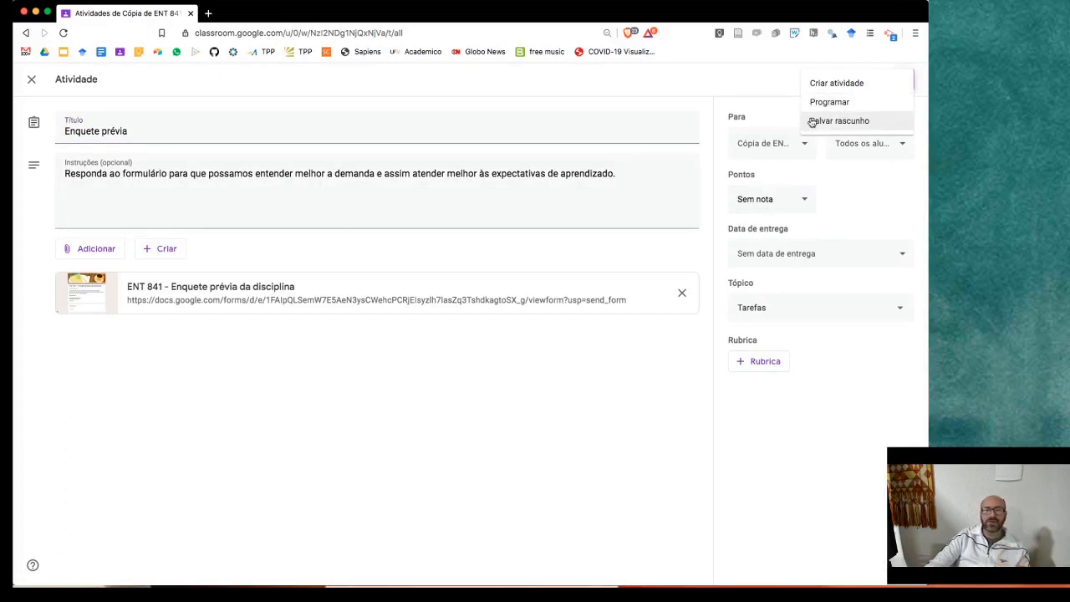
pyautogui.click(763, 94)
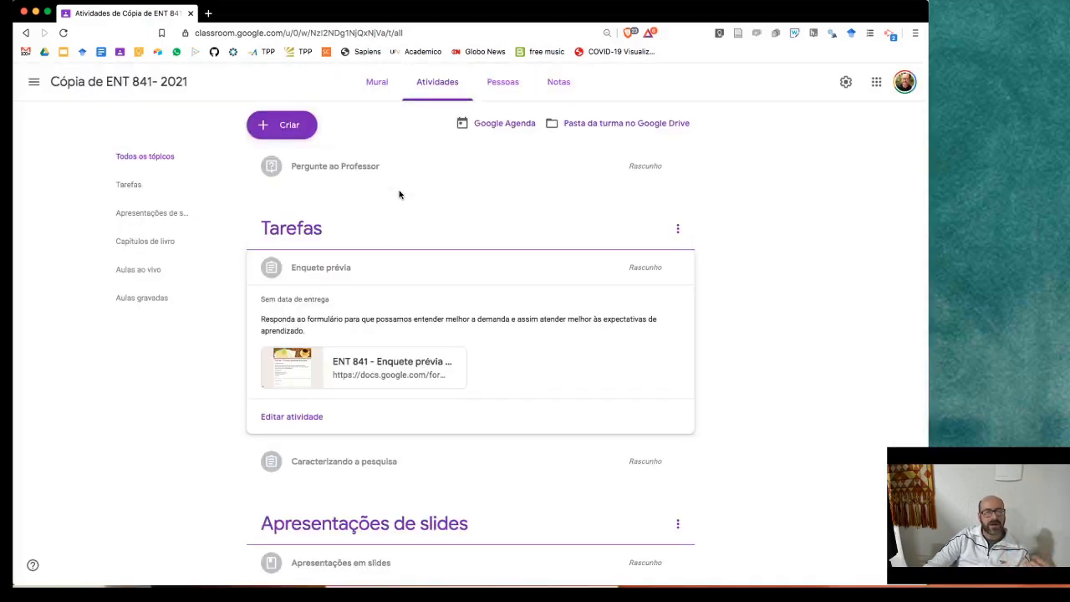
# - Reopen Enquete prévia, close the editor unchanged, and view the class's Pessoas page
pyautogui.scroll(-5, 397, 201)
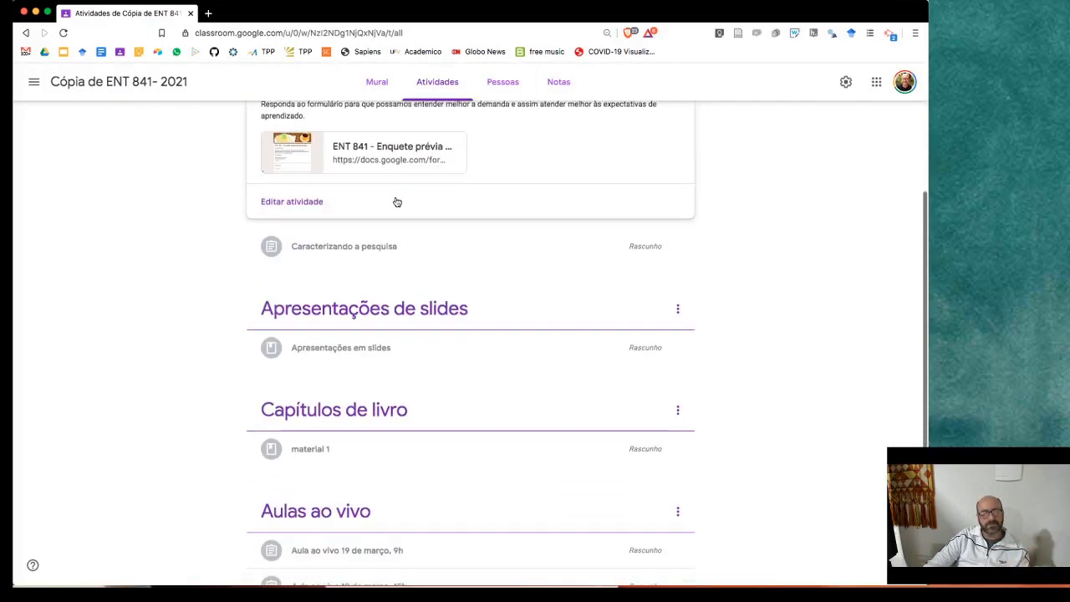
pyautogui.scroll(-1, 414, 221)
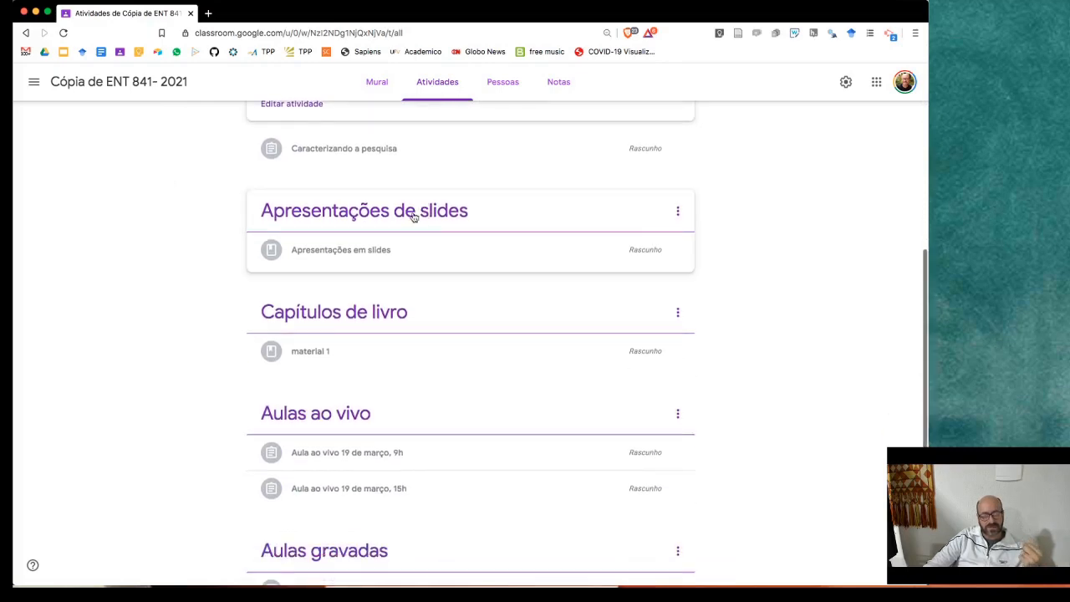
pyautogui.scroll(6, 414, 216)
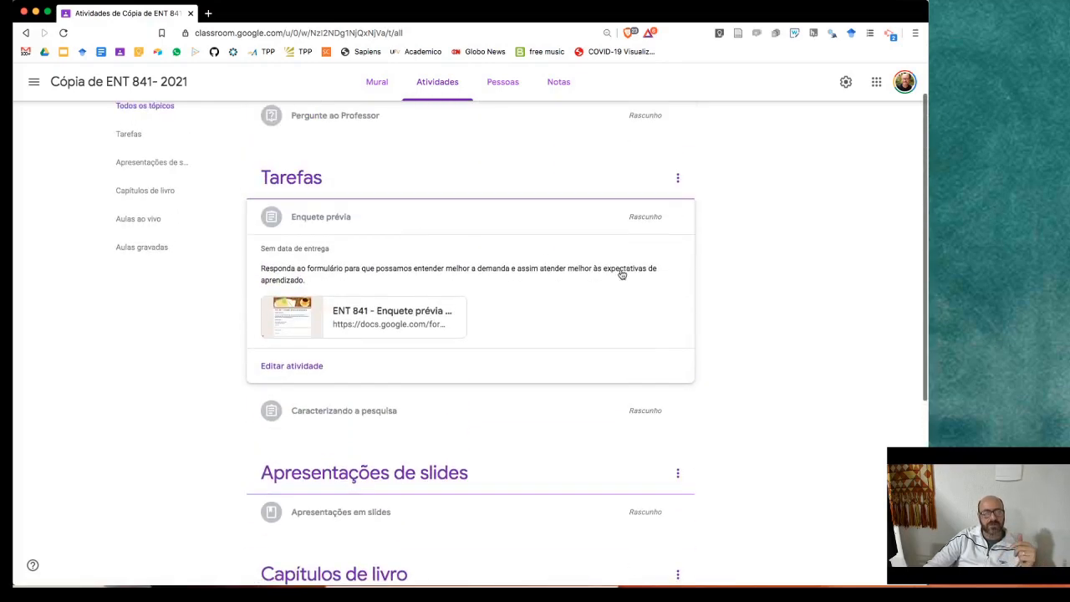
pyautogui.click(677, 218)
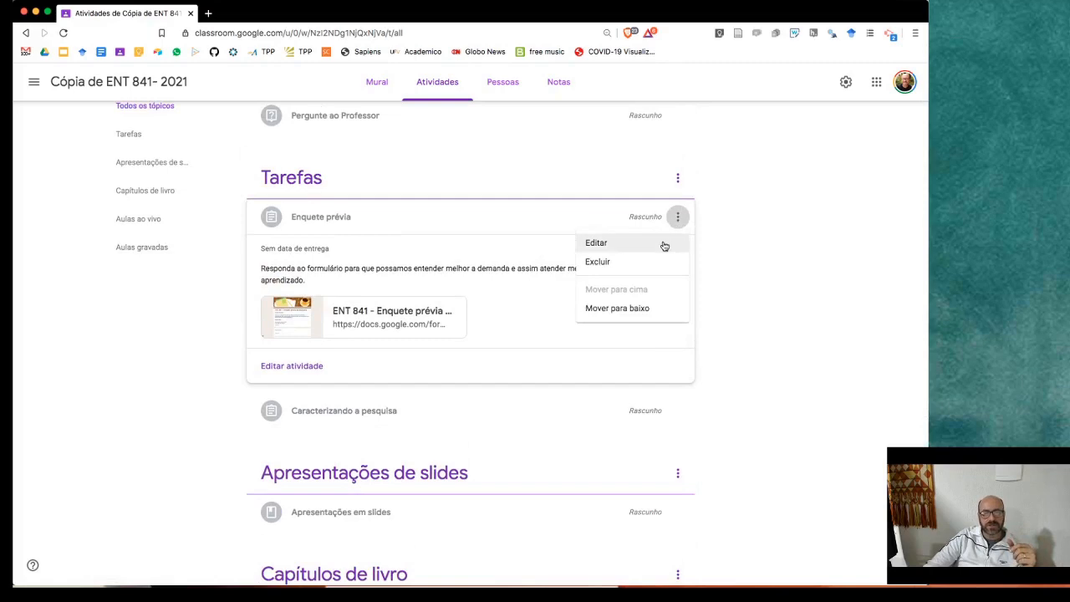
pyautogui.click(635, 243)
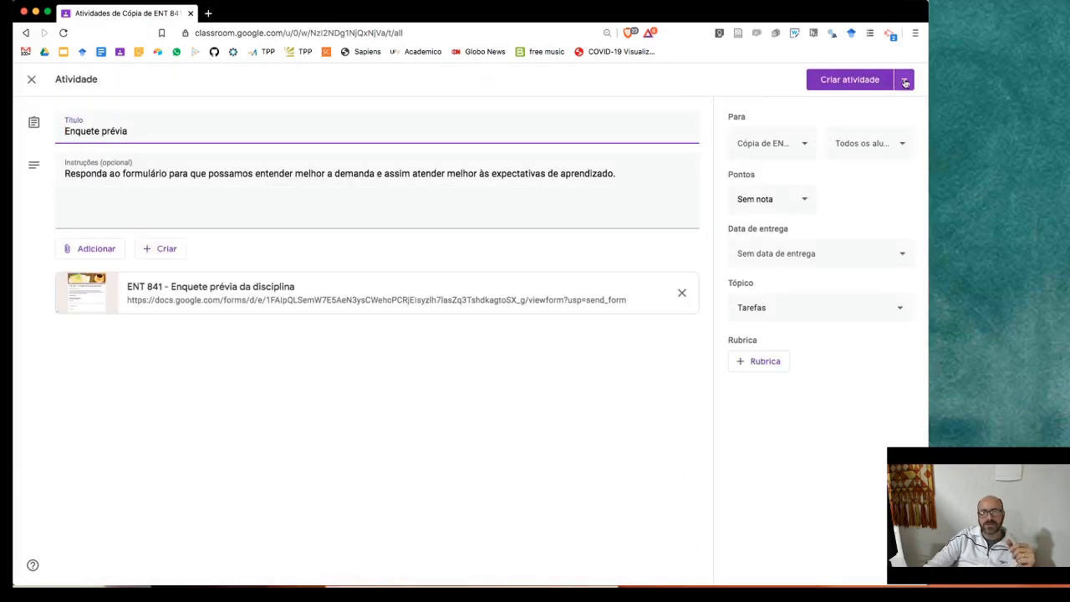
pyautogui.click(31, 80)
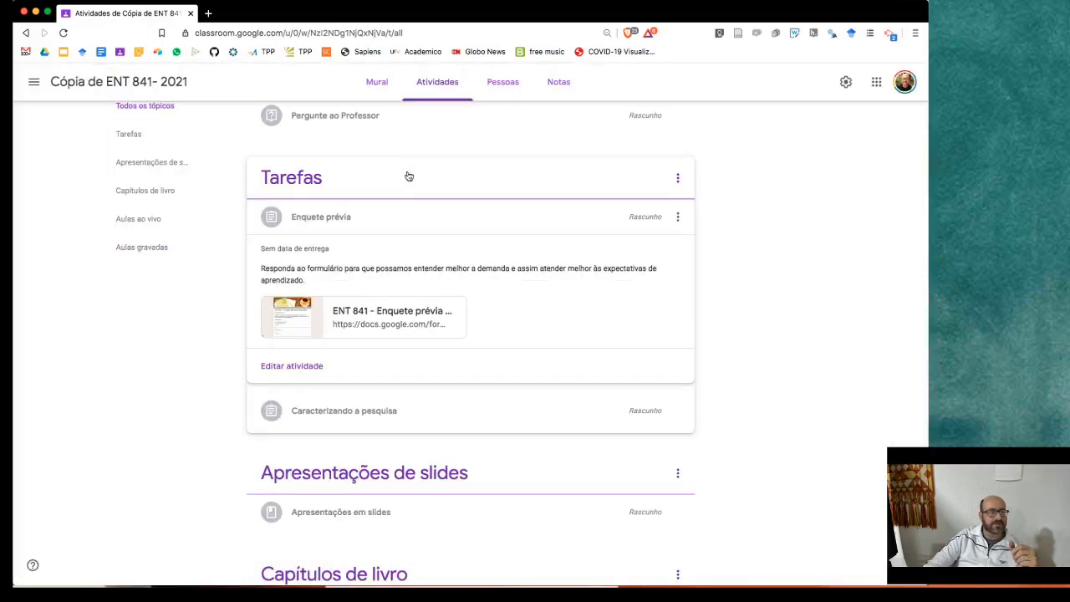
pyautogui.click(504, 96)
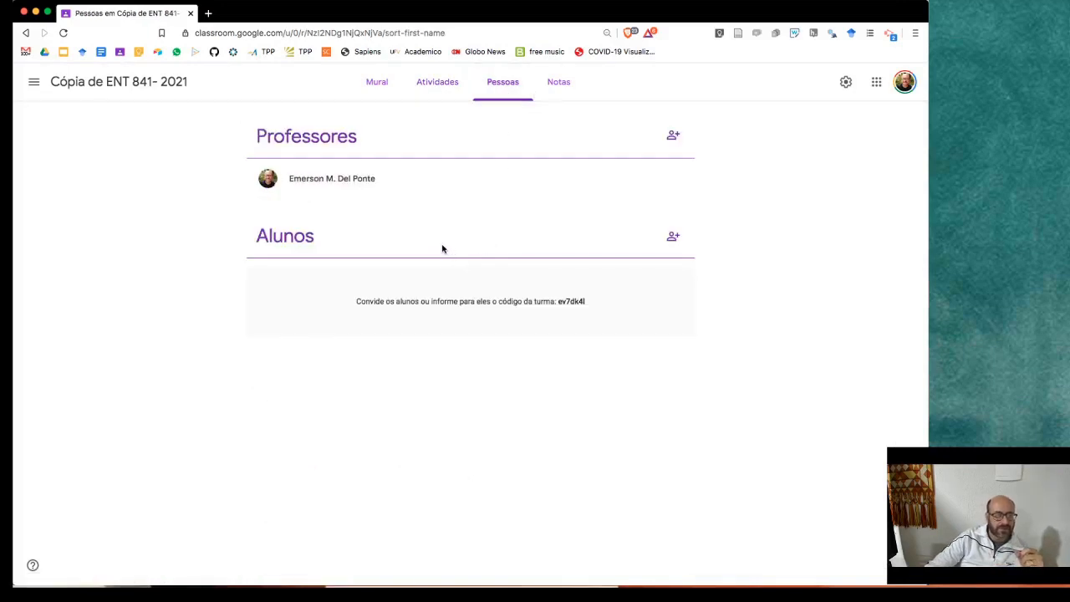
# - Check the copied class's Notas page, then go back to its Mural stream
pyautogui.click(565, 93)
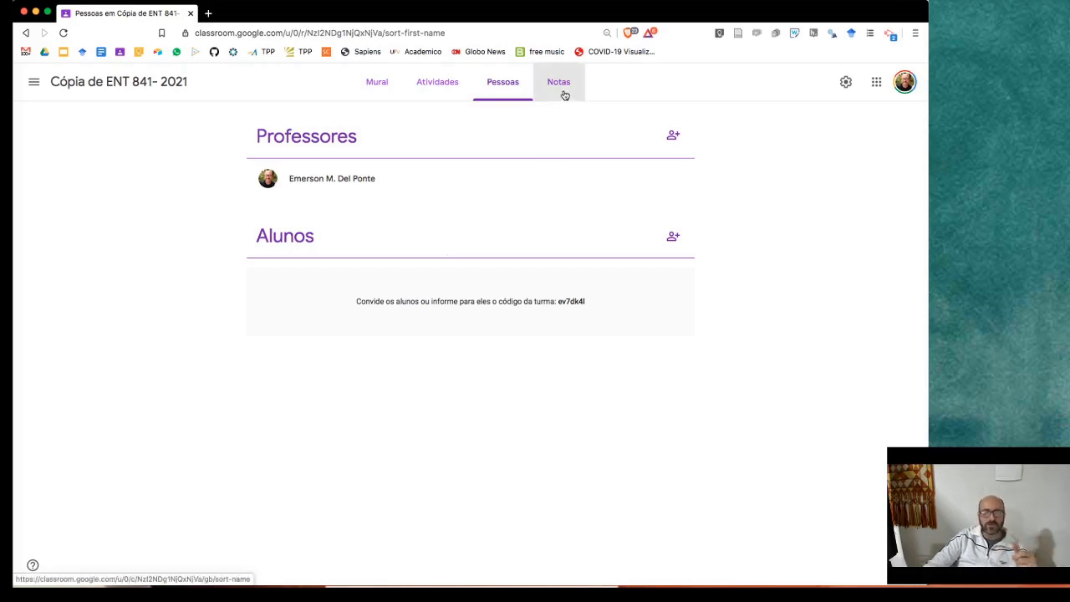
pyautogui.click(159, 92)
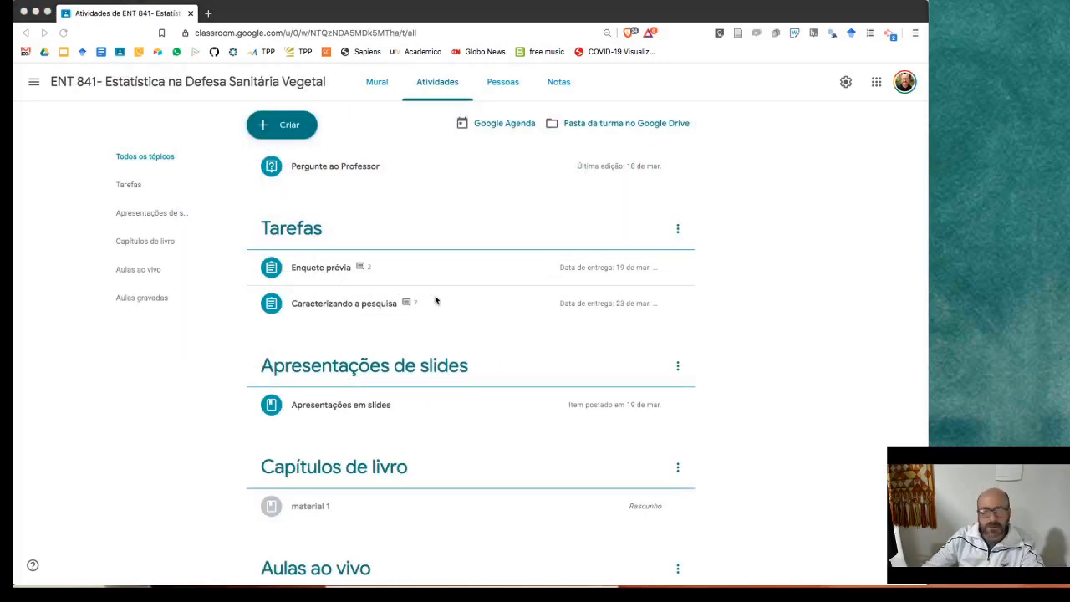
# - Scroll to Aulas ao vivo, expand 'Aula ao vivo 19 de março, 15h' and open its options menu
pyautogui.scroll(-1, 435, 299)
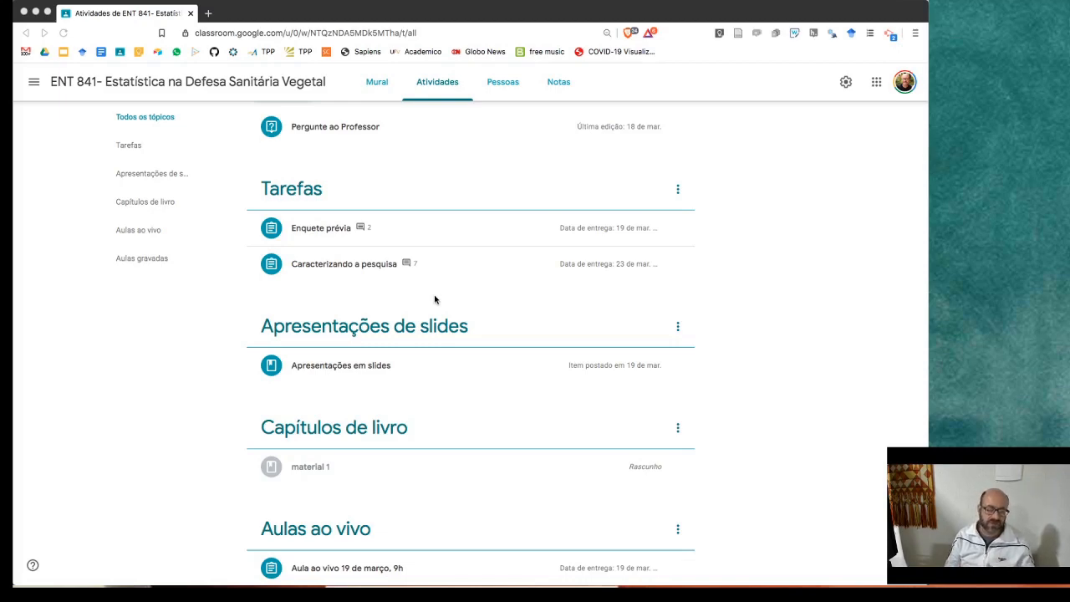
pyautogui.scroll(-3, 434, 299)
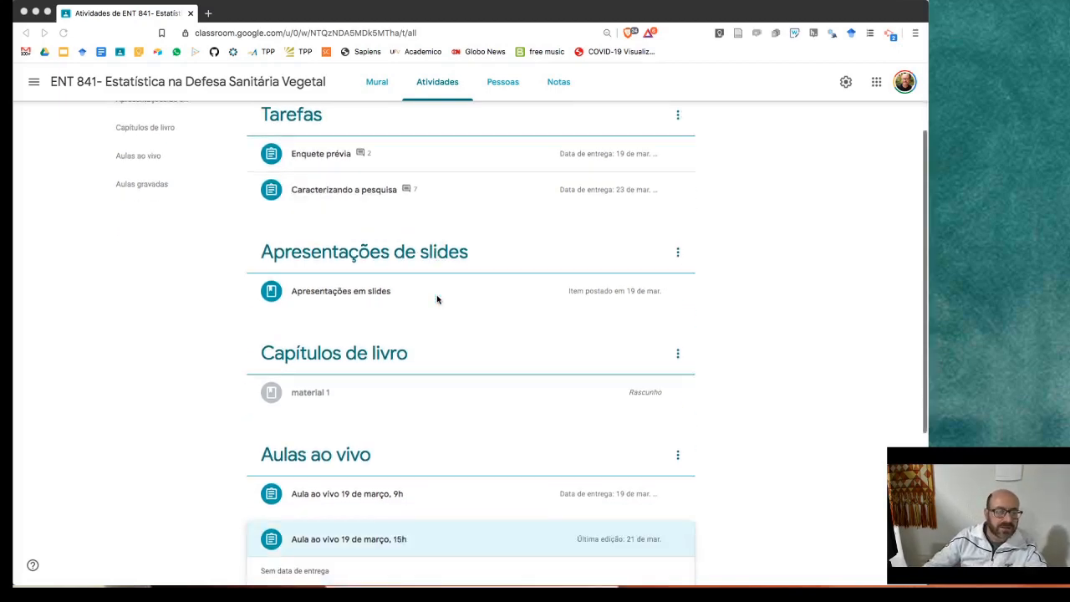
pyautogui.scroll(-3, 436, 299)
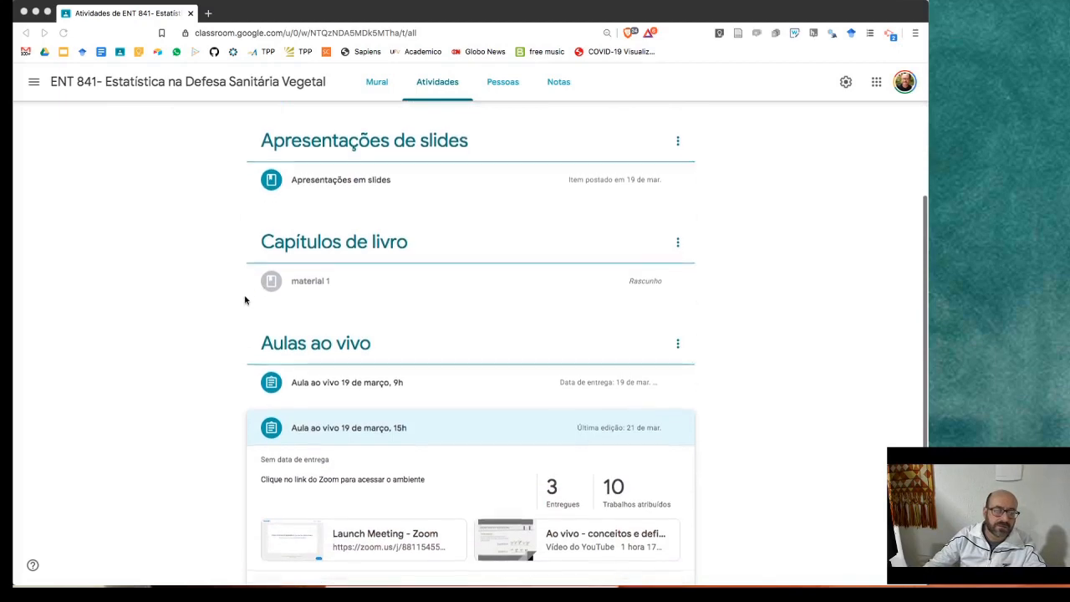
pyautogui.scroll(-1, 239, 299)
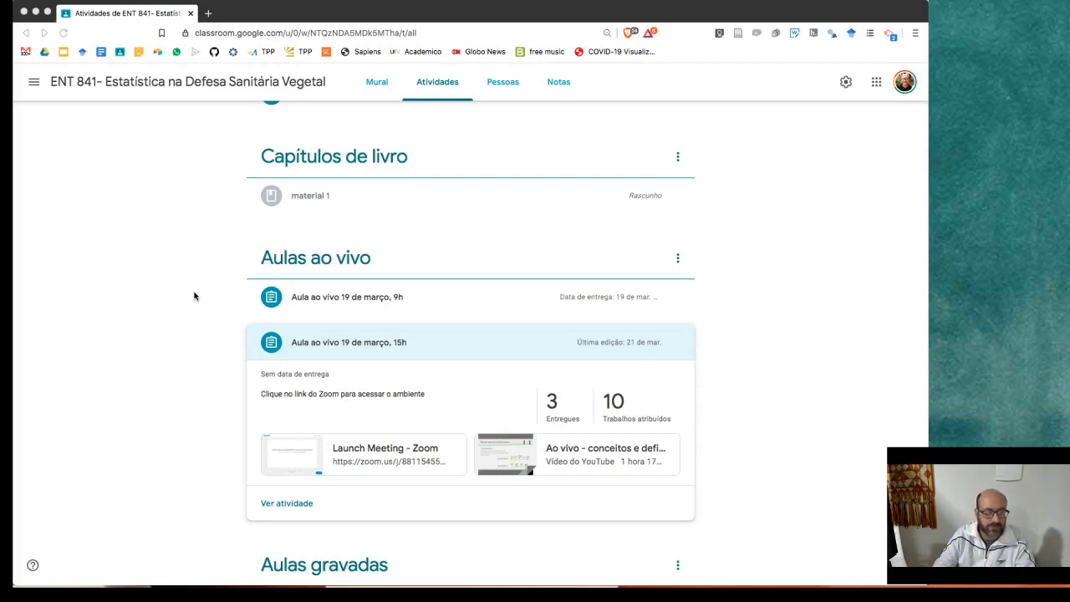
pyautogui.scroll(-1, 205, 299)
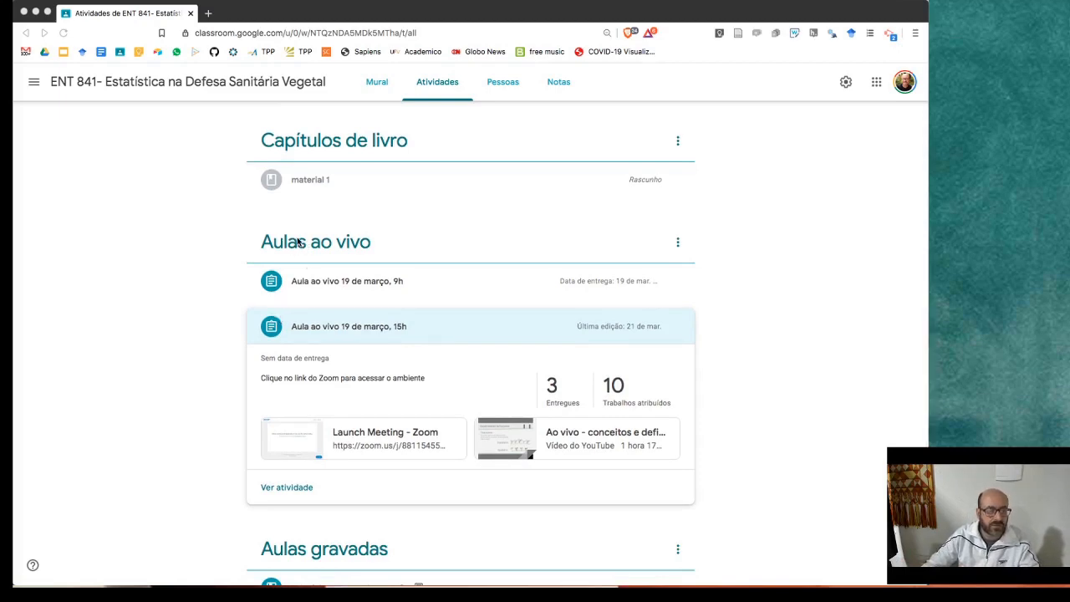
pyautogui.scroll(-1, 295, 241)
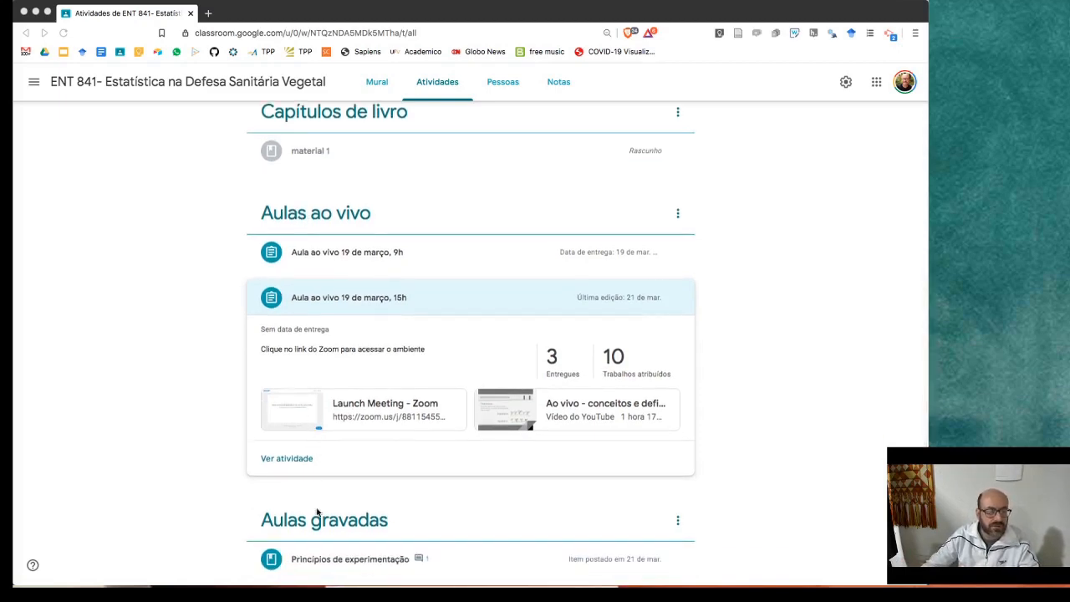
pyautogui.scroll(2, 179, 344)
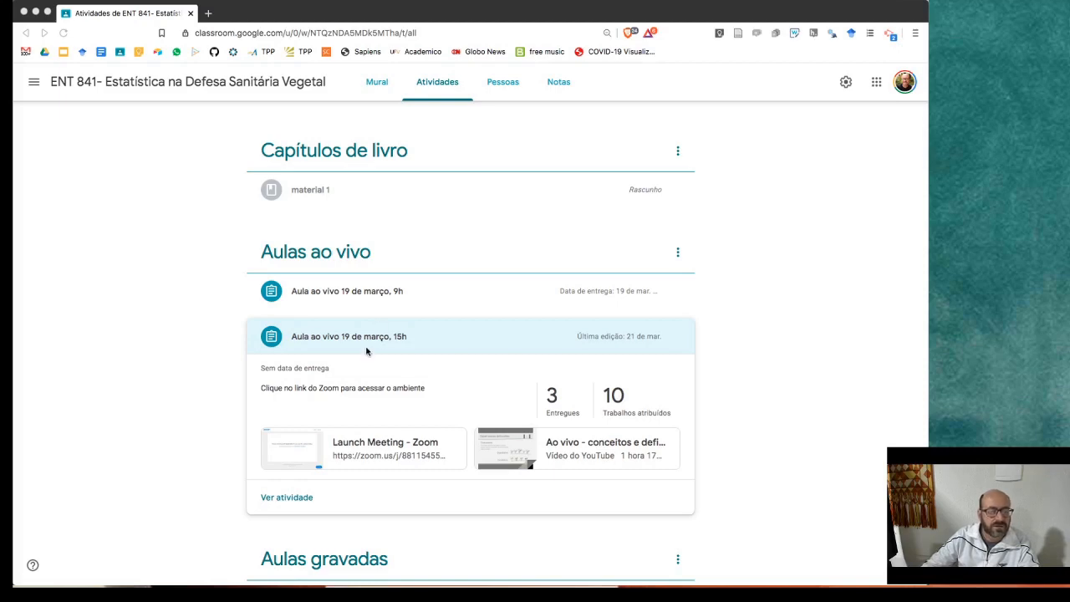
pyautogui.click(700, 337)
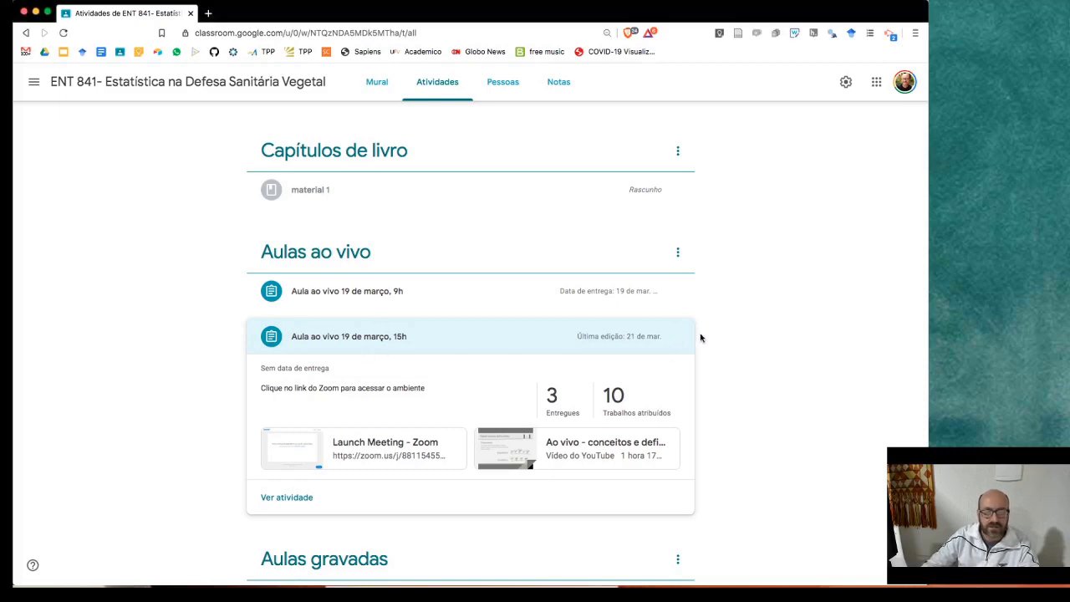
pyautogui.click(678, 336)
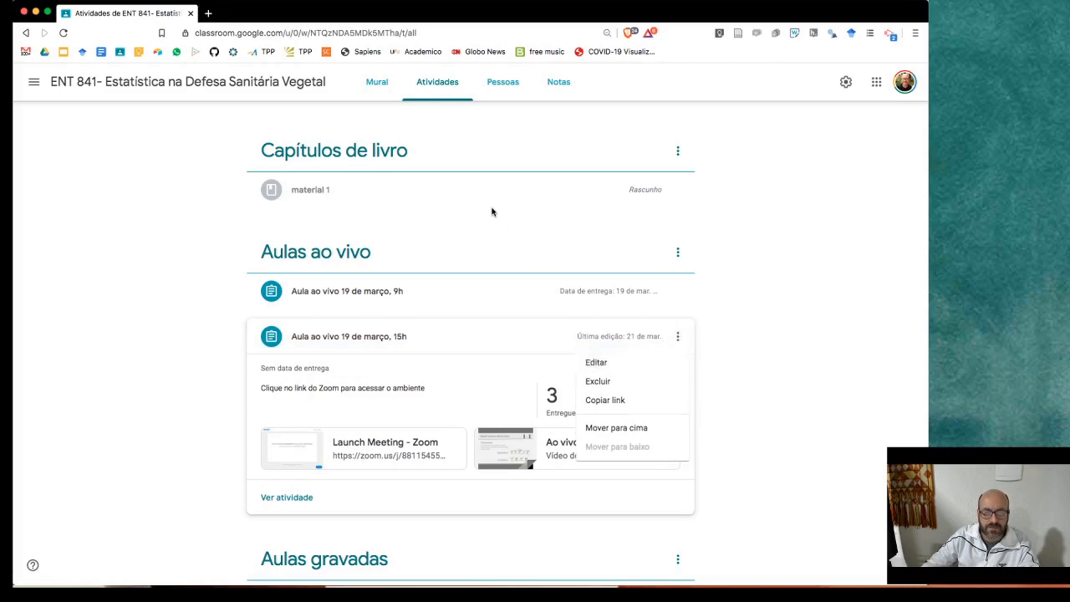
# - Edit the 15h live-class post and test its Zoom meeting link, then close that tab
pyautogui.click(595, 362)
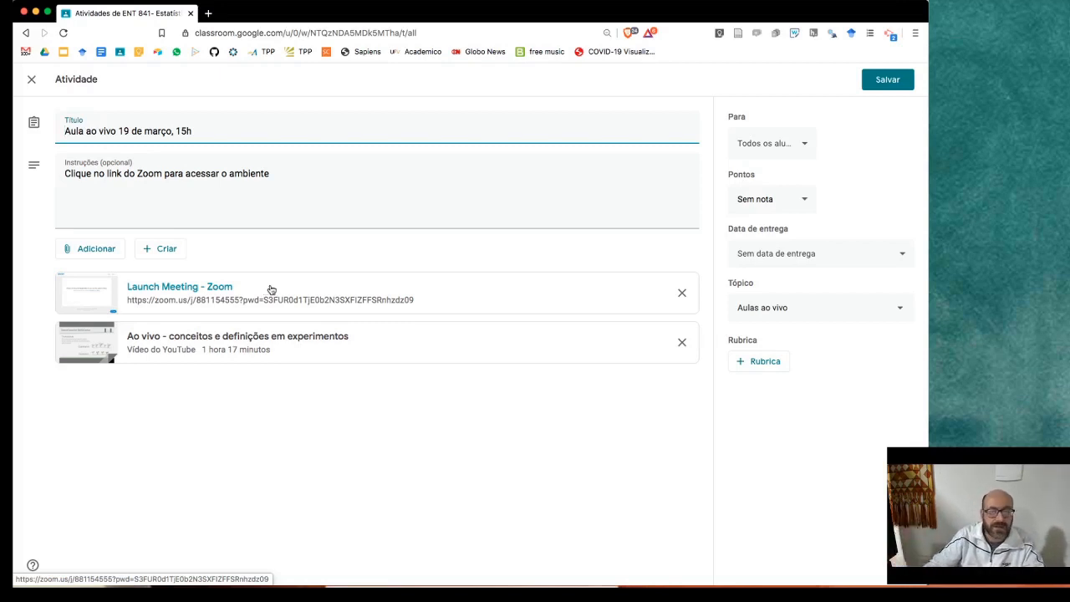
pyautogui.click(271, 290)
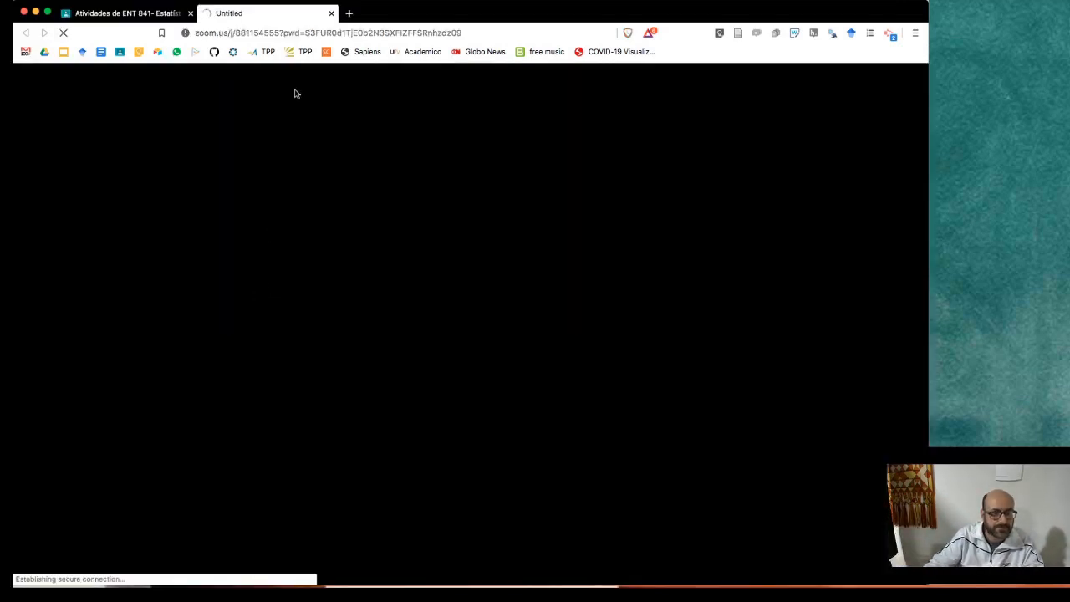
pyautogui.click(331, 14)
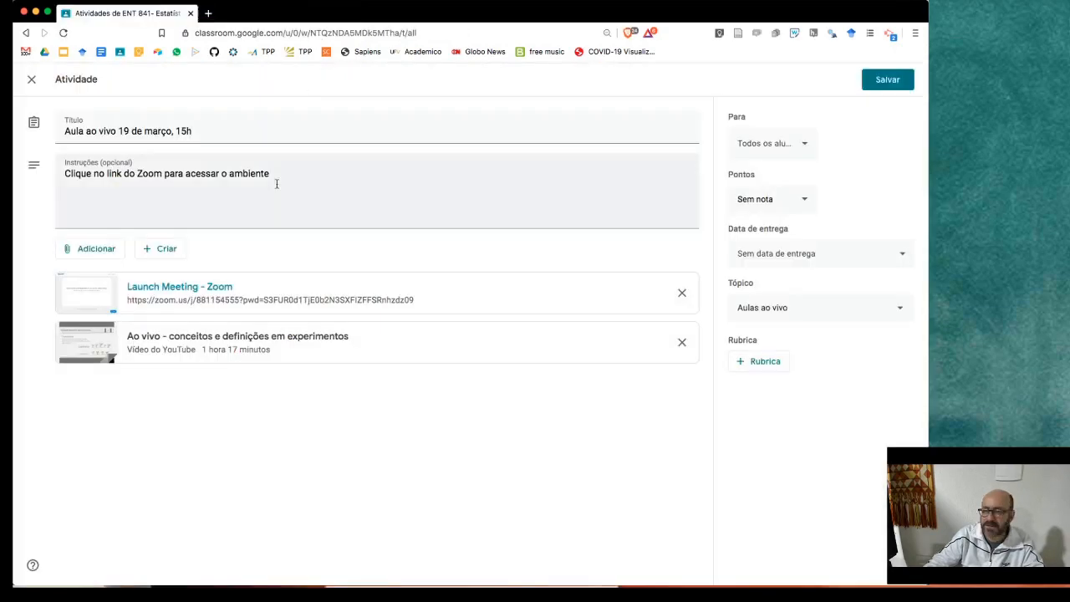
# - Start adding a Link attachment, cancel it, and bring up the attachment choices again
pyautogui.click(88, 249)
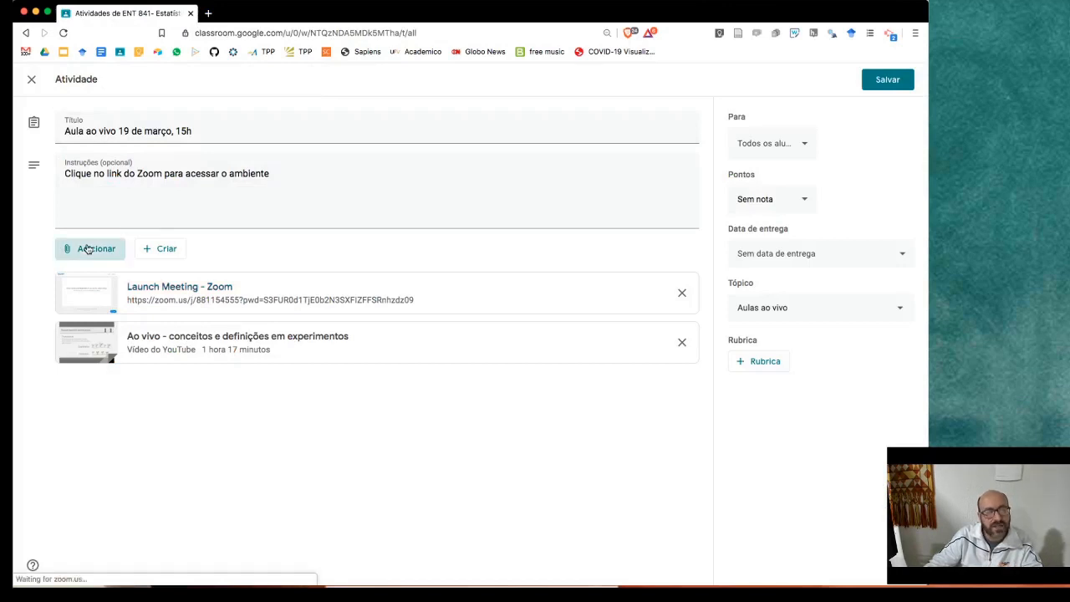
pyautogui.click(96, 292)
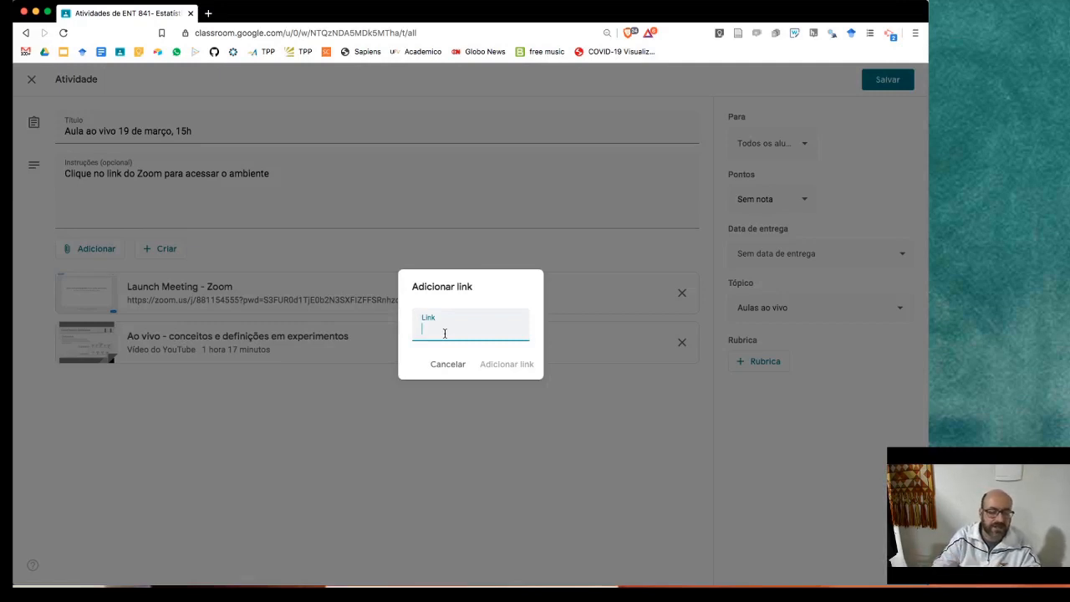
pyautogui.click(433, 367)
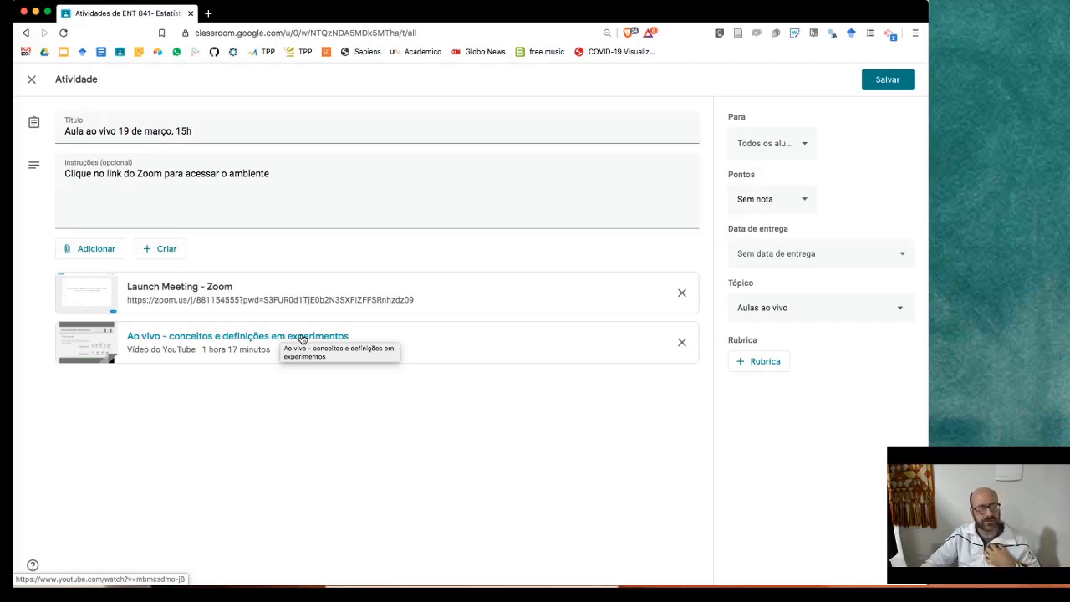
pyautogui.click(111, 249)
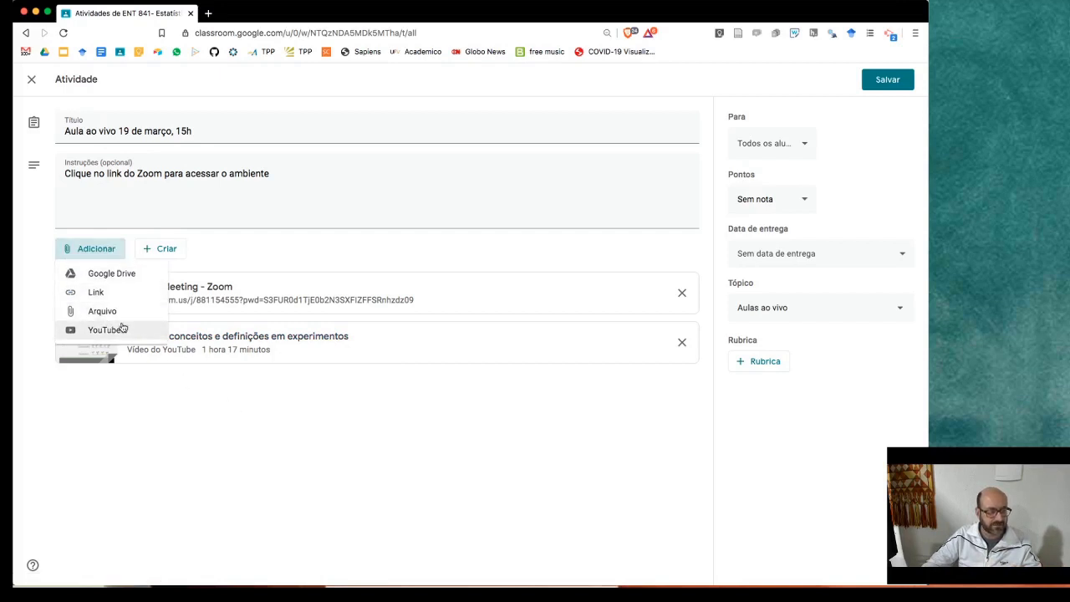
pyautogui.click(122, 328)
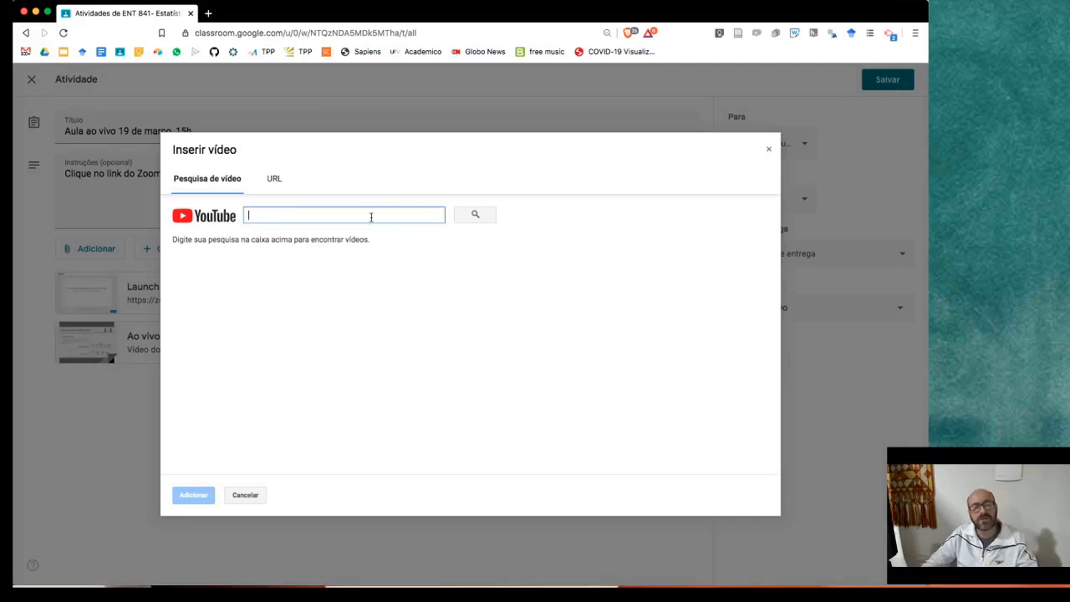
pyautogui.click(273, 179)
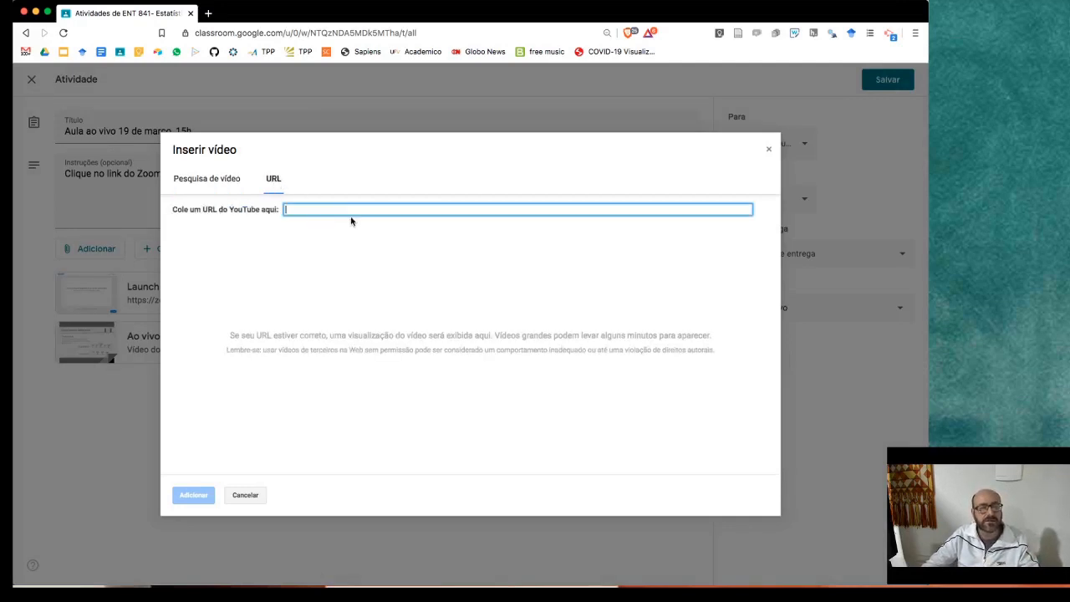
pyautogui.click(342, 209)
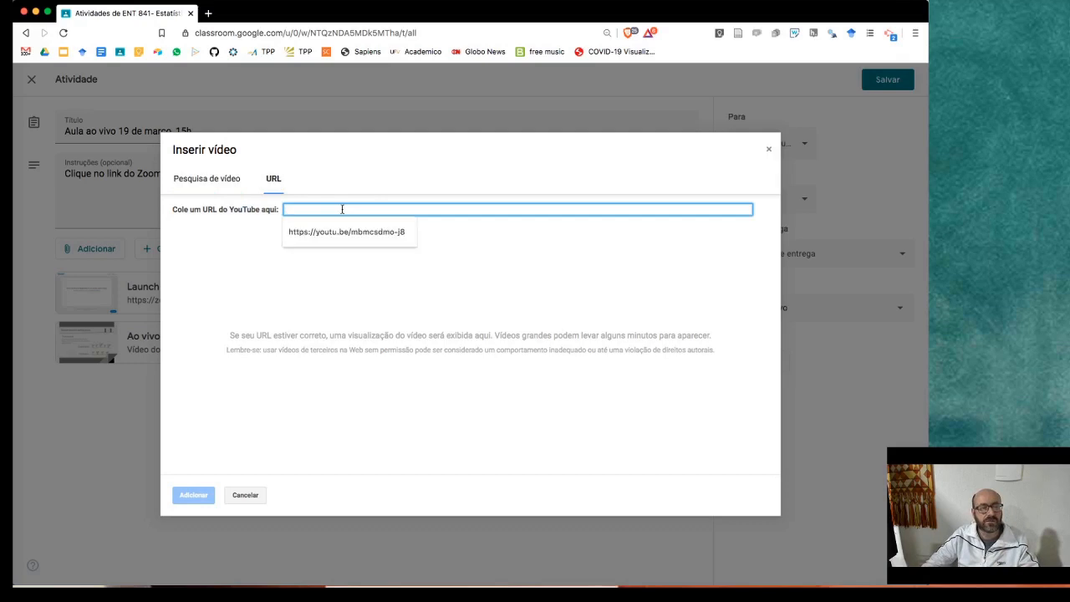
pyautogui.click(245, 495)
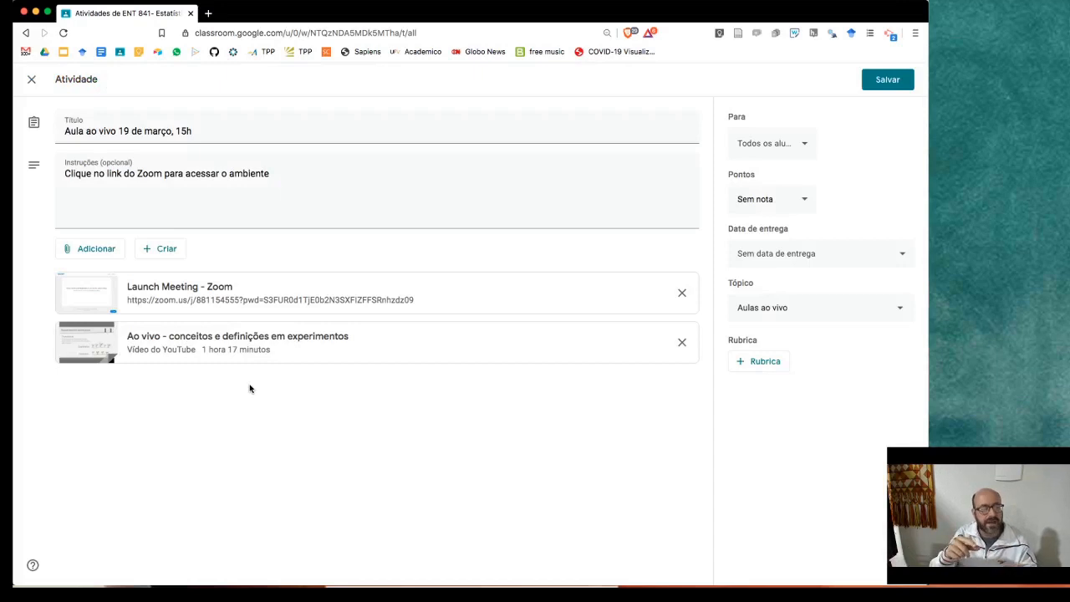
# - Preview the YouTube video 'Ao vivo - conceitos e definições em experimentos' and play it from 11:27
pyautogui.click(247, 339)
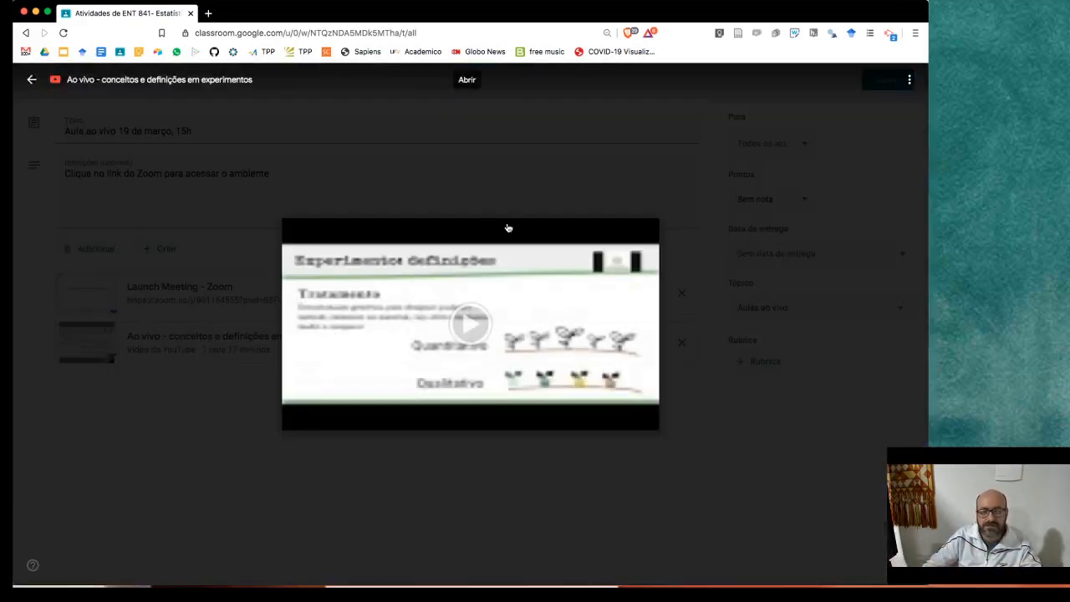
pyautogui.click(479, 322)
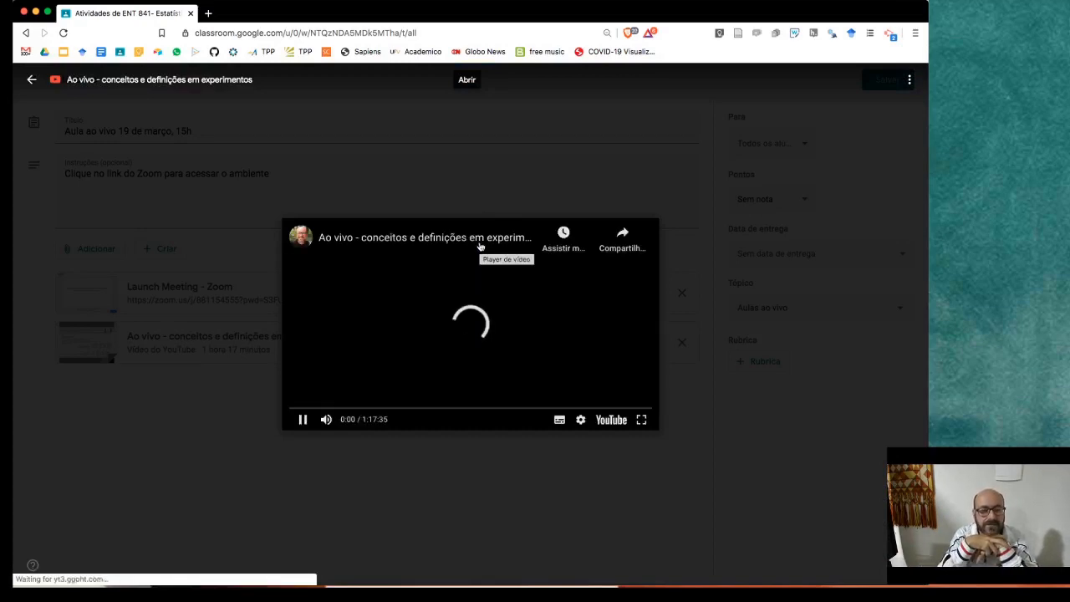
pyautogui.click(342, 410)
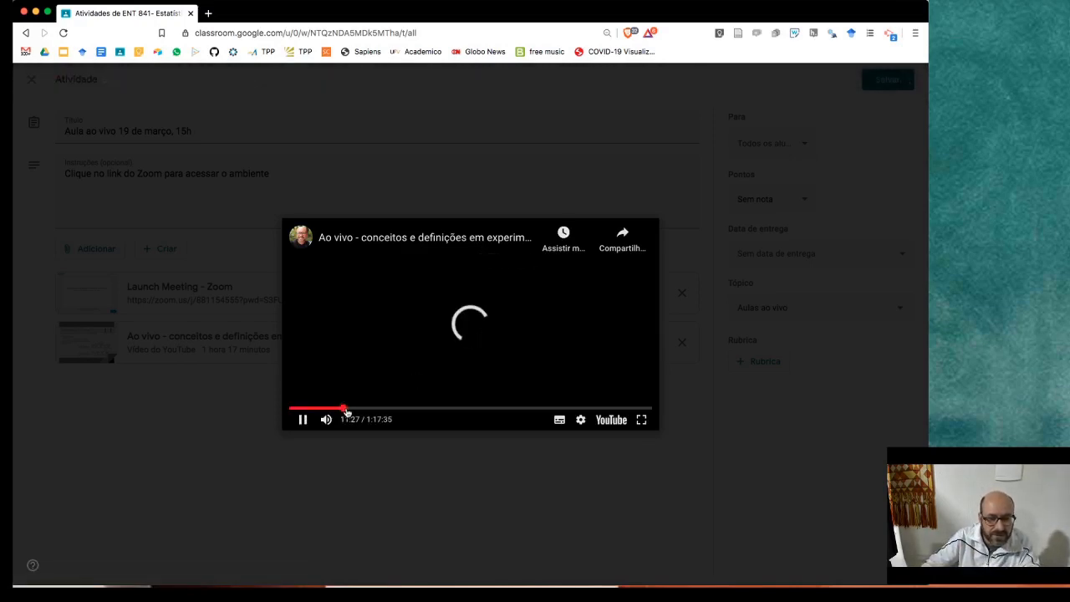